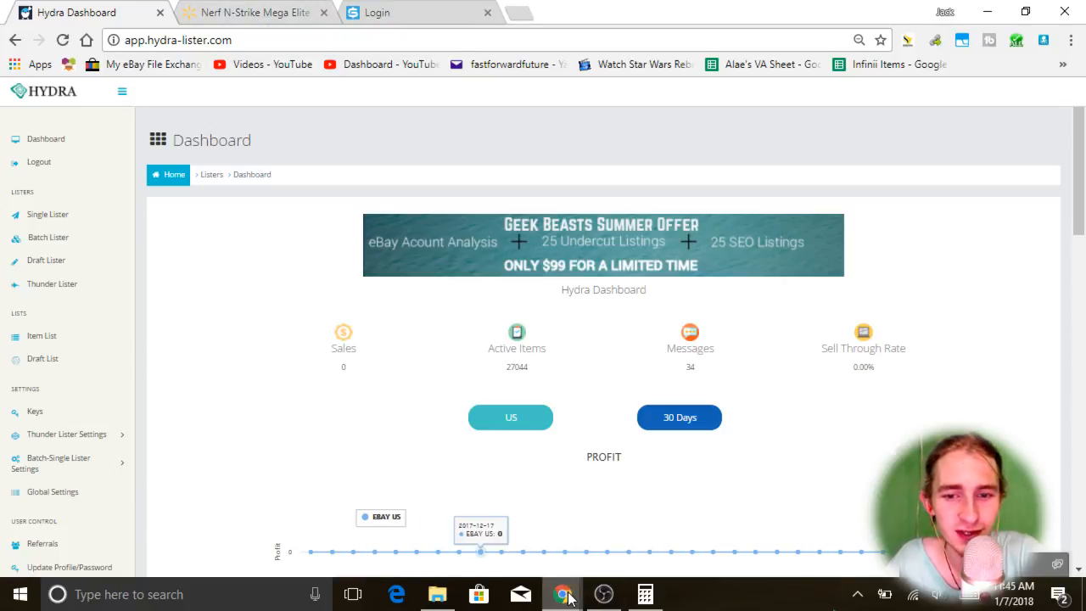
Start playing the "Follow The Tracks" song in the Epidemic Sound window and minimise that window to return to the Hydra dashboard
mouse_move(571, 598)
click(599, 531)
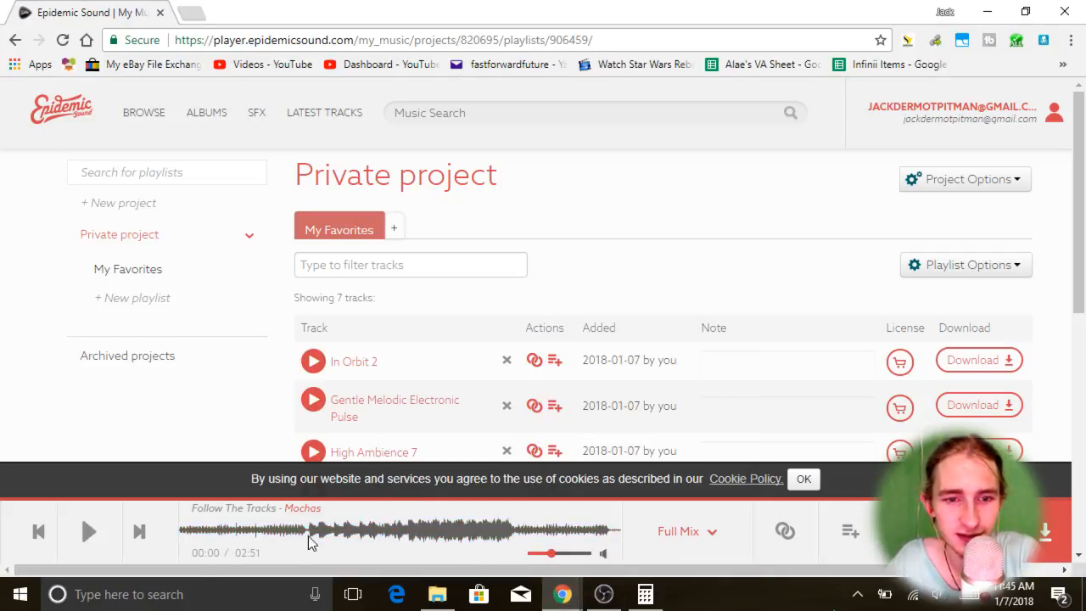
click(92, 535)
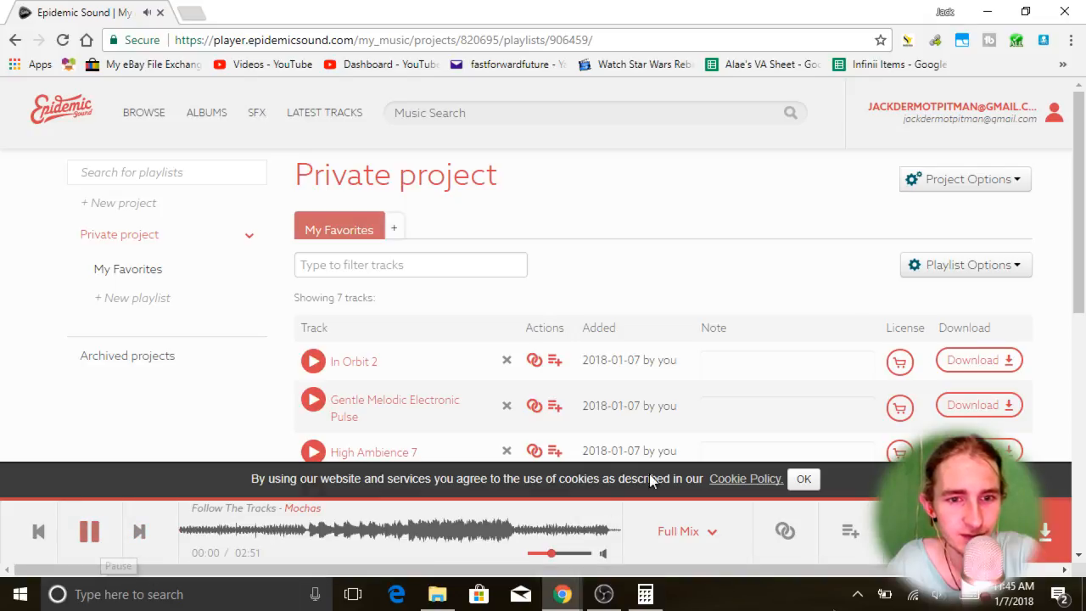
click(987, 12)
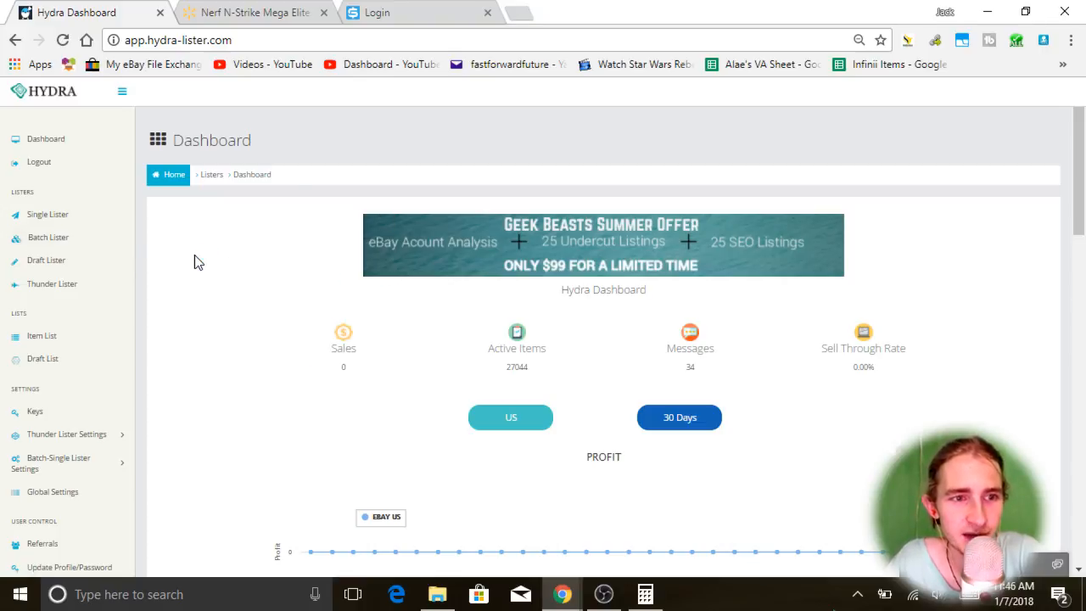
Look over the Hydra dashboard and its navigation entries, from the listers and settings down to the tools and supported stores
scroll(194, 259, down, 5)
scroll(66, 383, up, 5)
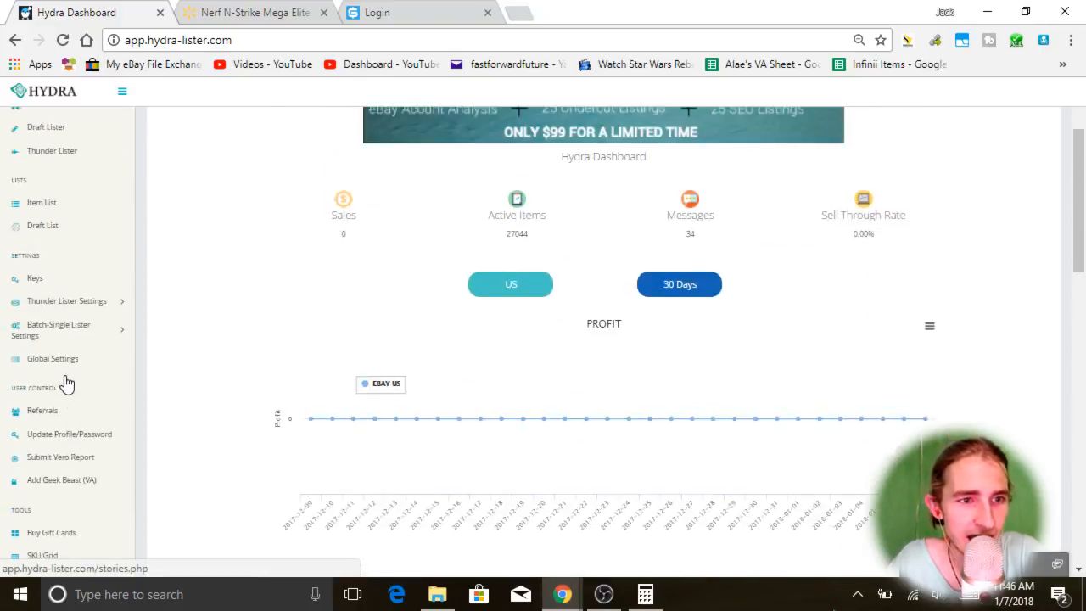
scroll(44, 153, down, 2)
scroll(44, 153, down, 2)
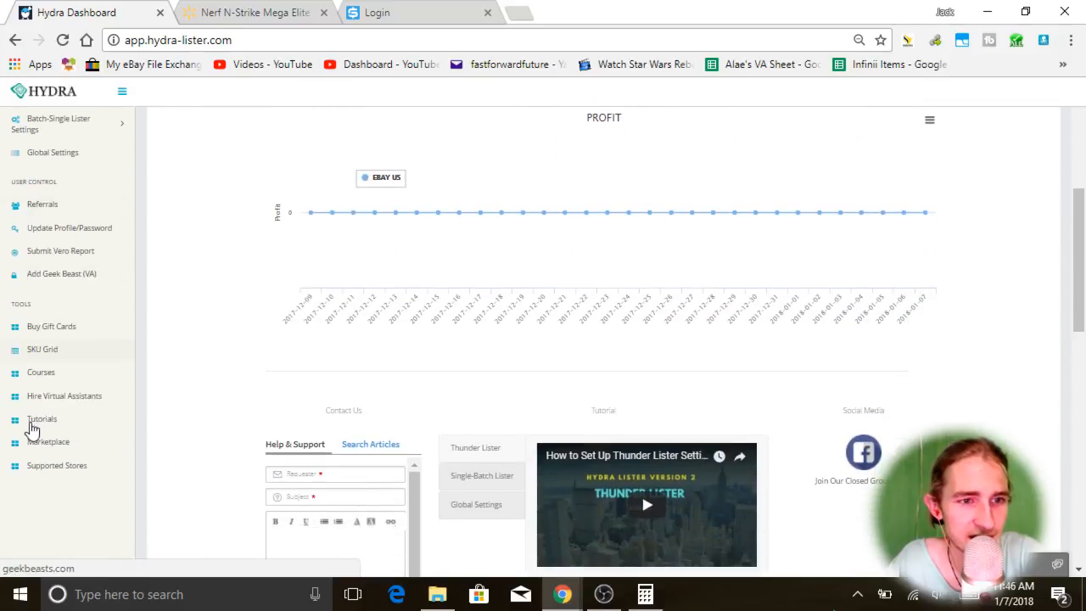
right_click(140, 478)
click(188, 545)
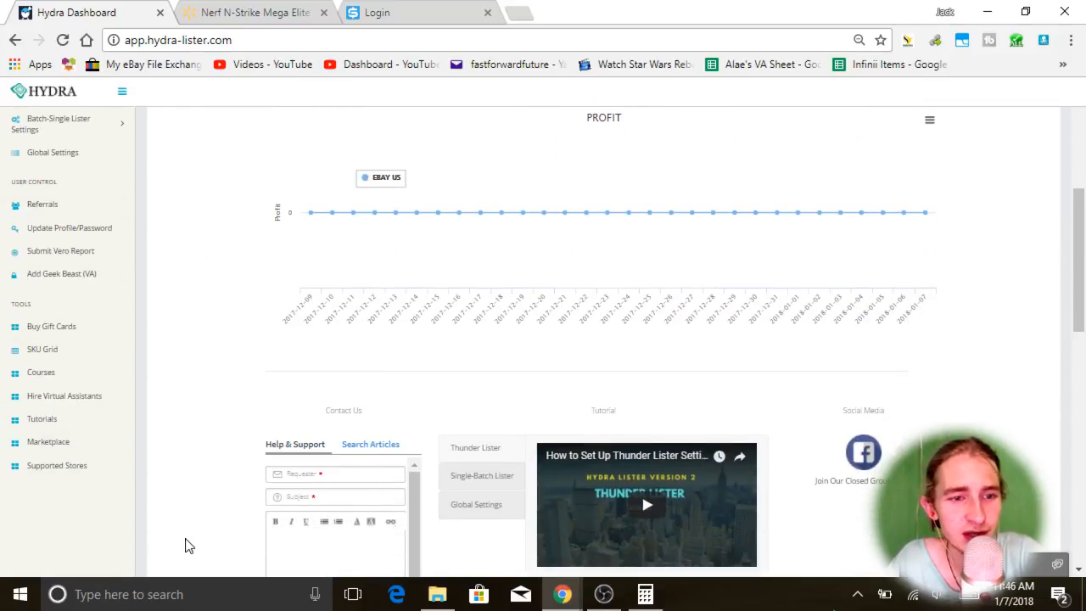
scroll(186, 543, up, 4)
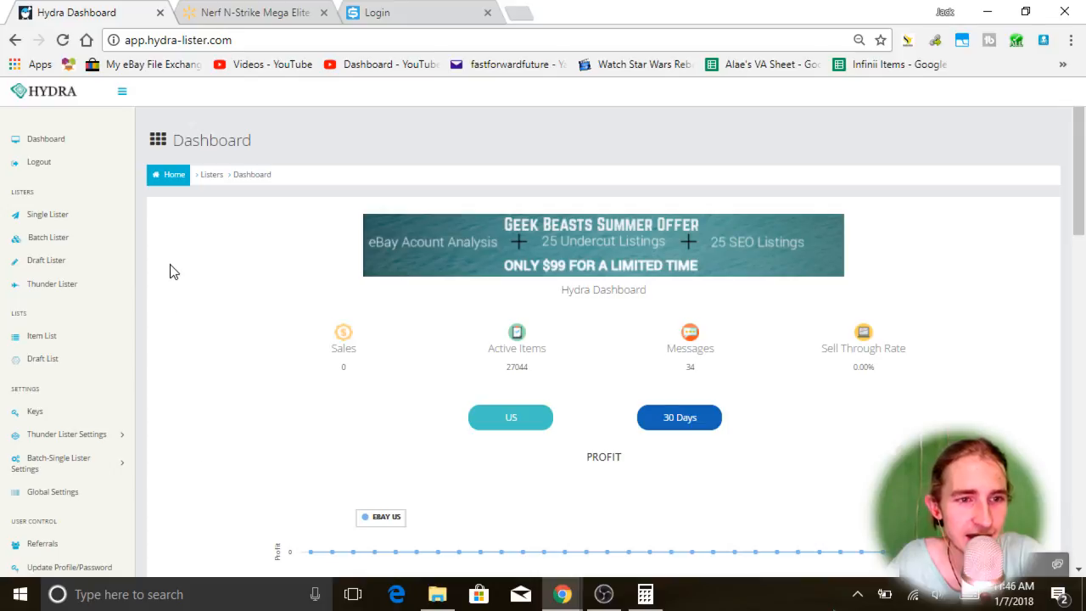
scroll(81, 288, down, 4)
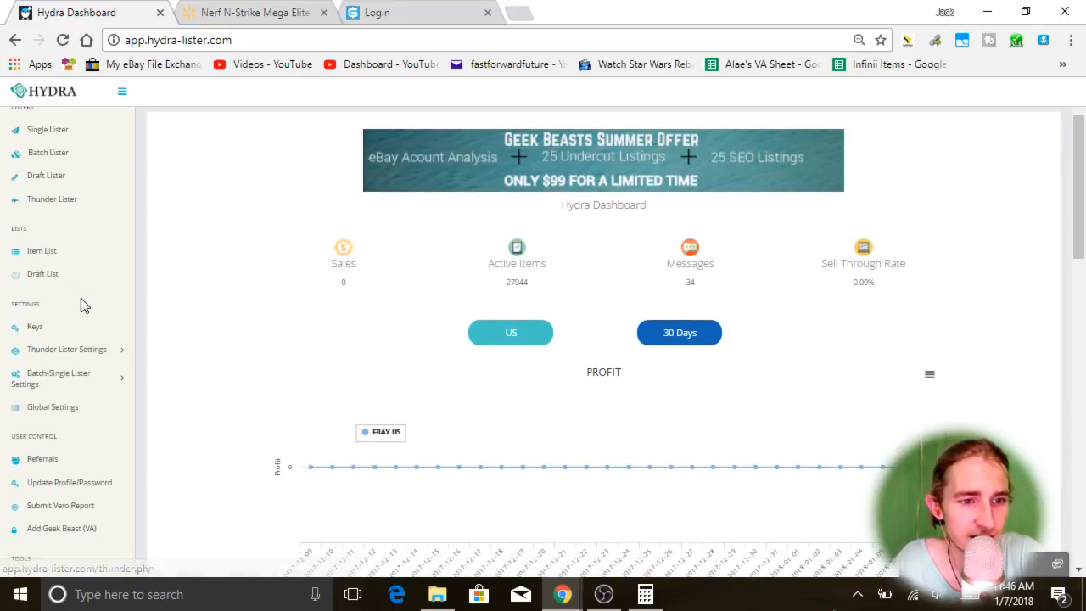
scroll(203, 349, up, 4)
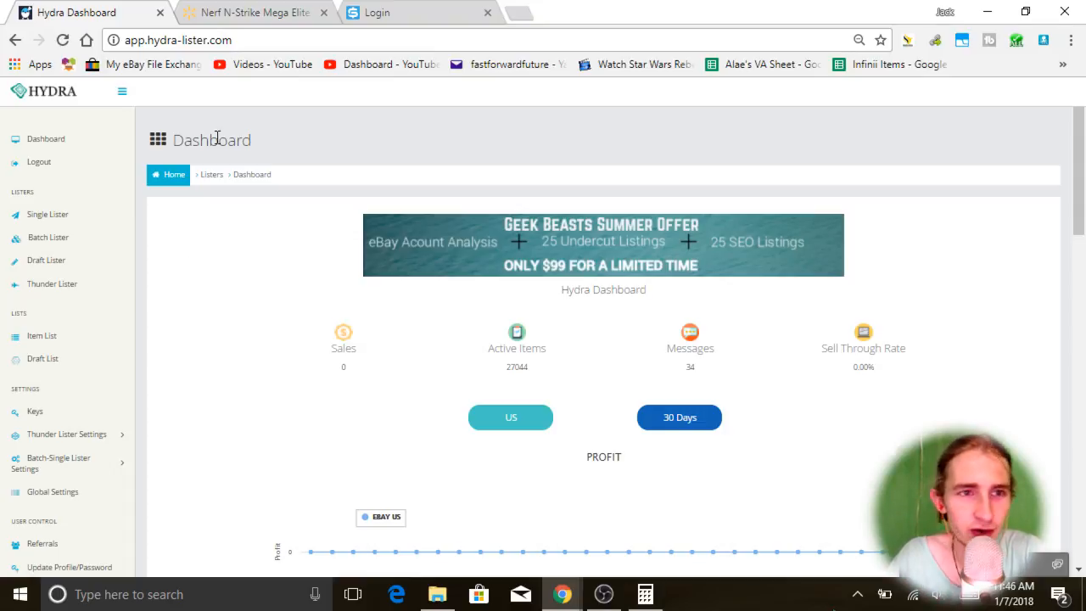
Open the Hydra Lister website, hydra-lister.com, in a new browser tab and compare its address with the dashboard's app.hydra-lister.com
click(519, 13)
text(hyd)
key(Return)
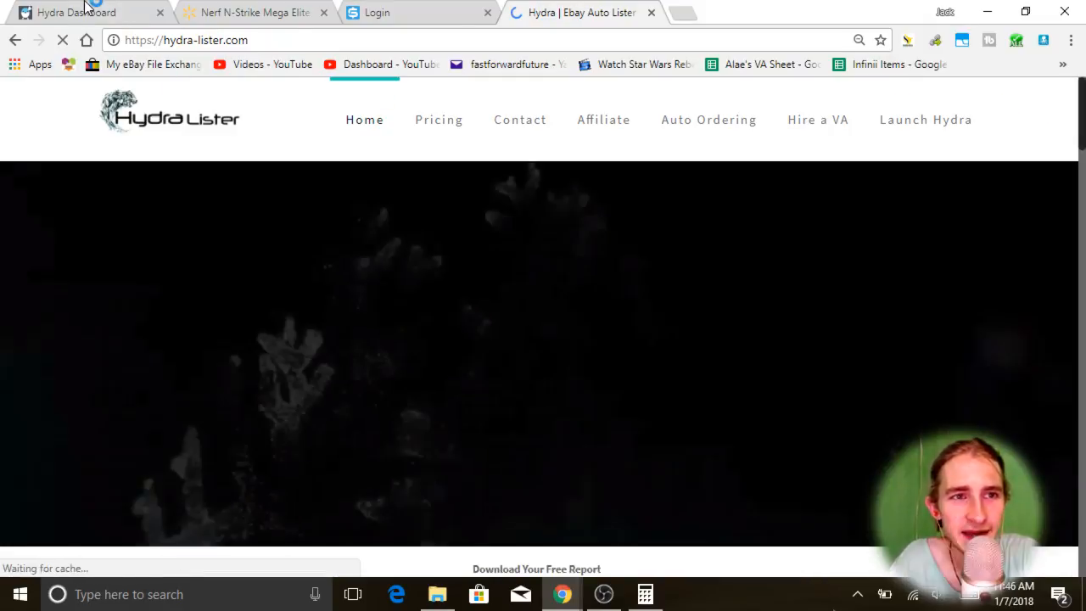
click(87, 8)
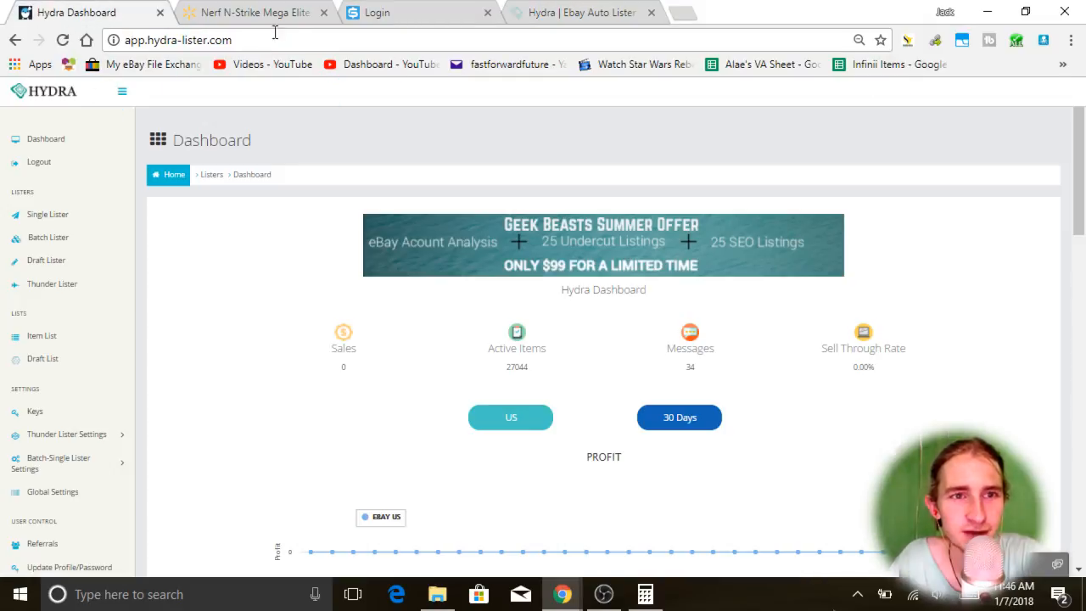
double_click(131, 40)
click(620, 12)
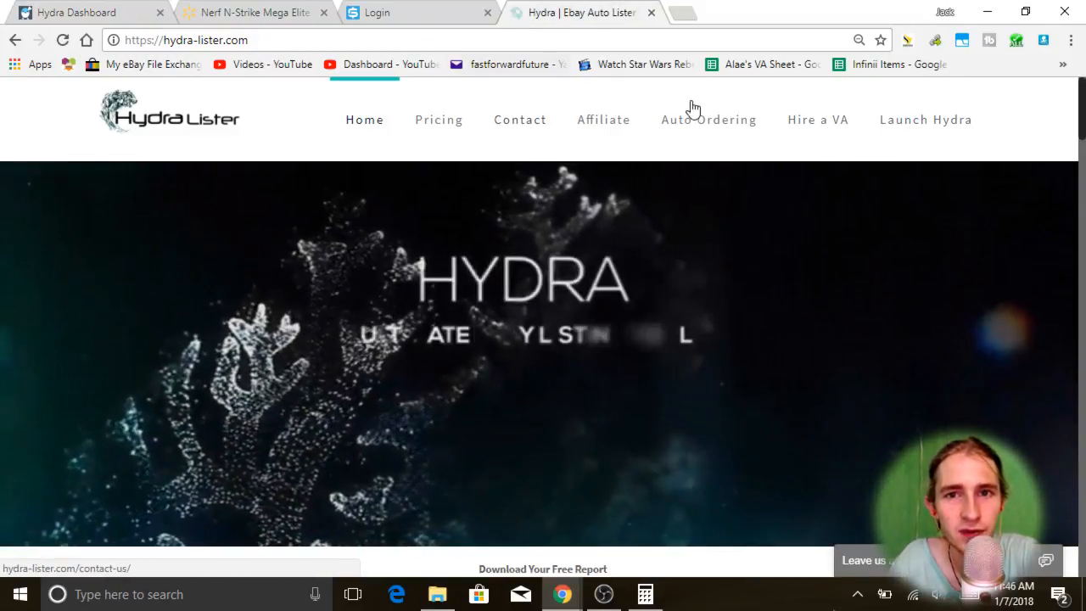
Look through the Hydra Lister home page and go back to the dashboard tab to point out its address
scroll(470, 341, down, 3)
scroll(470, 335, down, 10)
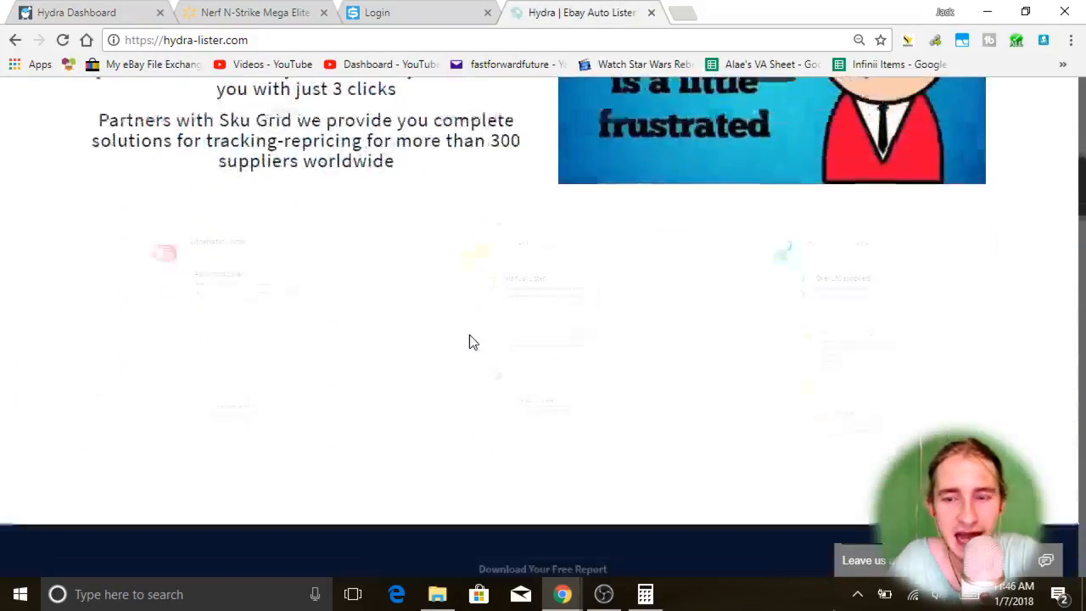
scroll(471, 336, up, 12)
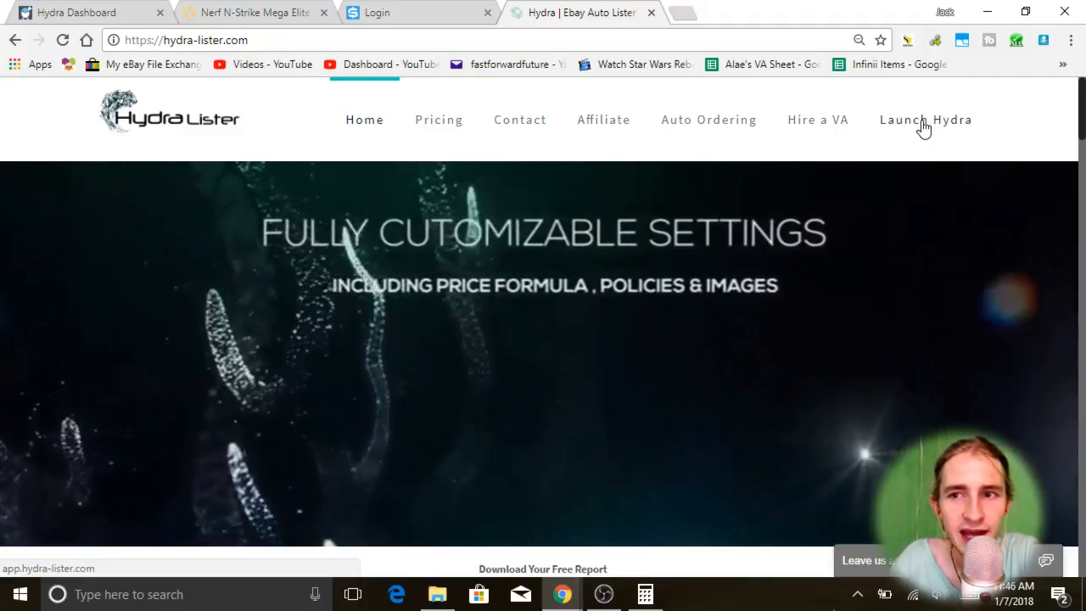
click(81, 12)
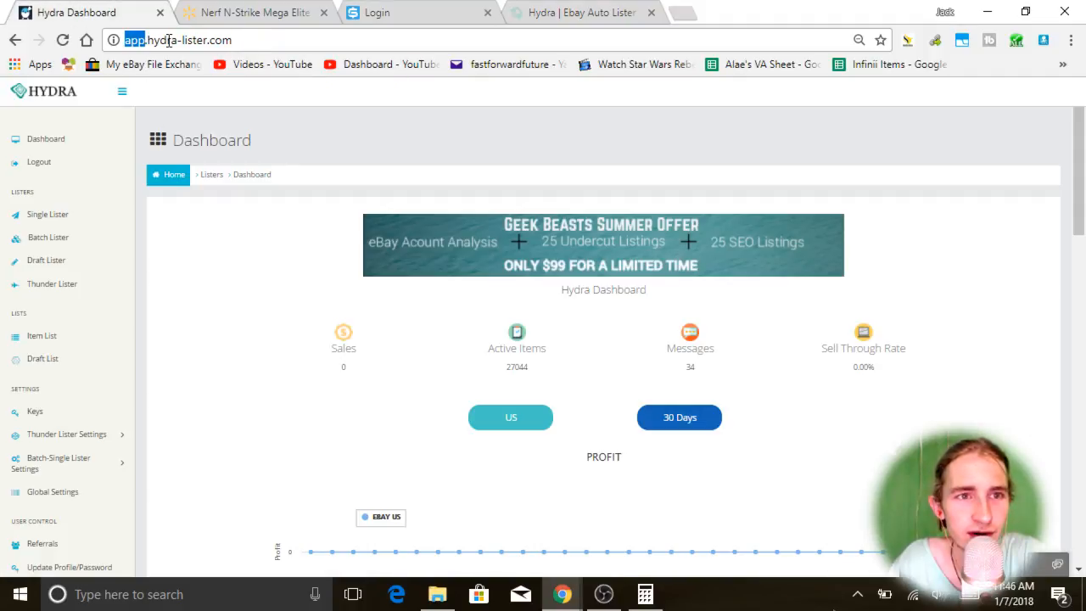
click(167, 38)
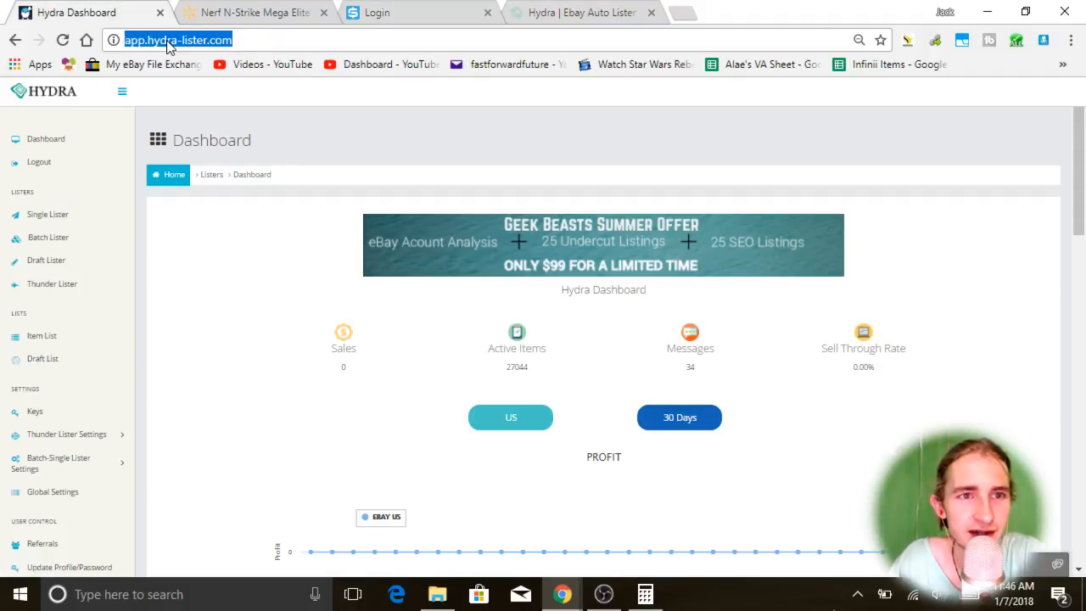
click(148, 138)
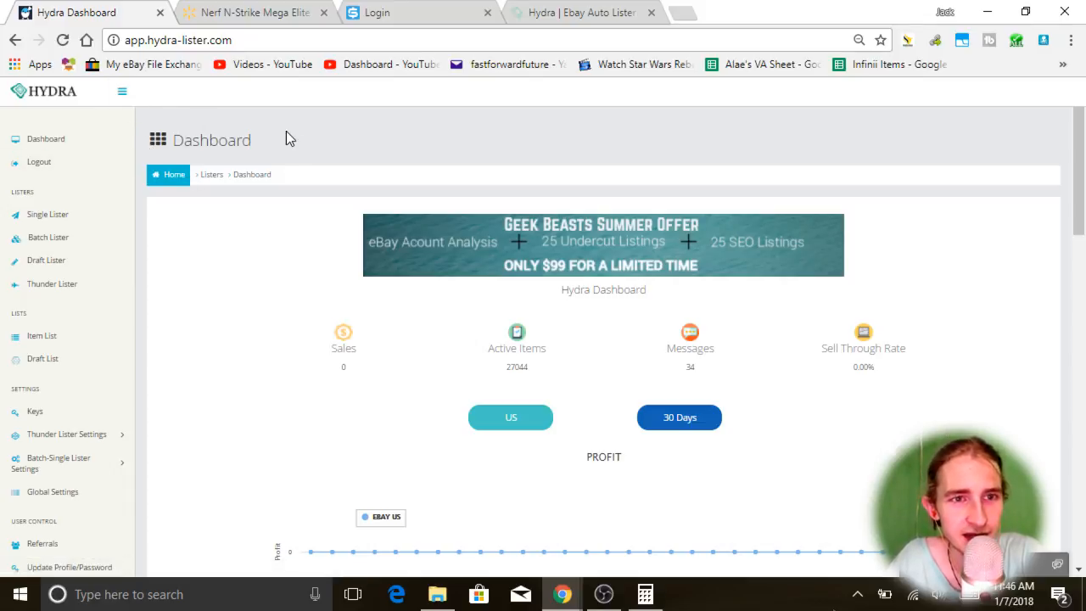
Examine the dashboard's profit chart together with the sales, active items, messages and sell-through figures
scroll(217, 222, down, 5)
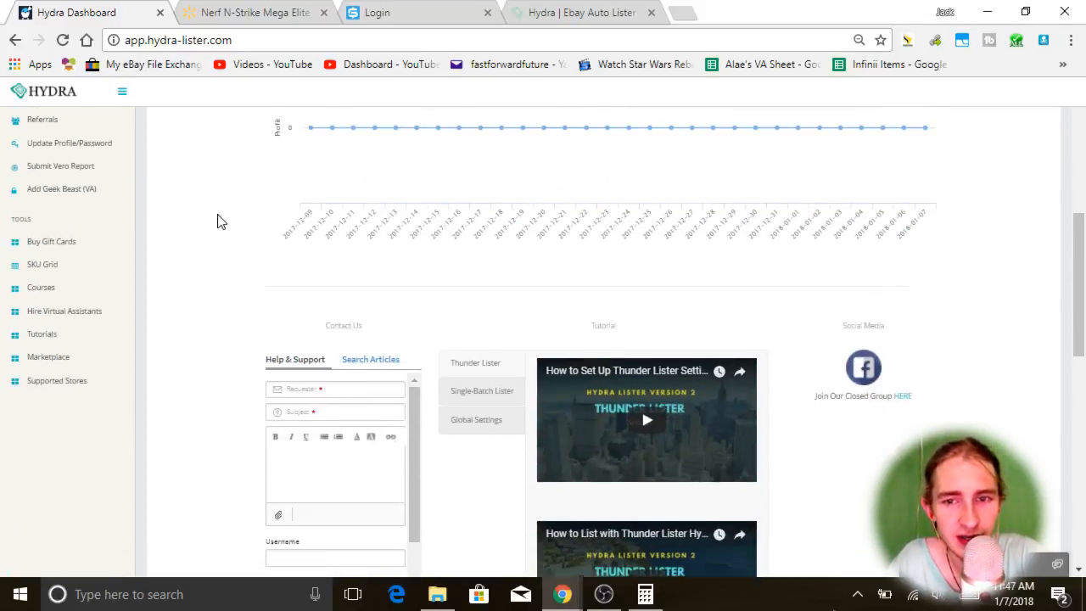
scroll(217, 222, up, 1)
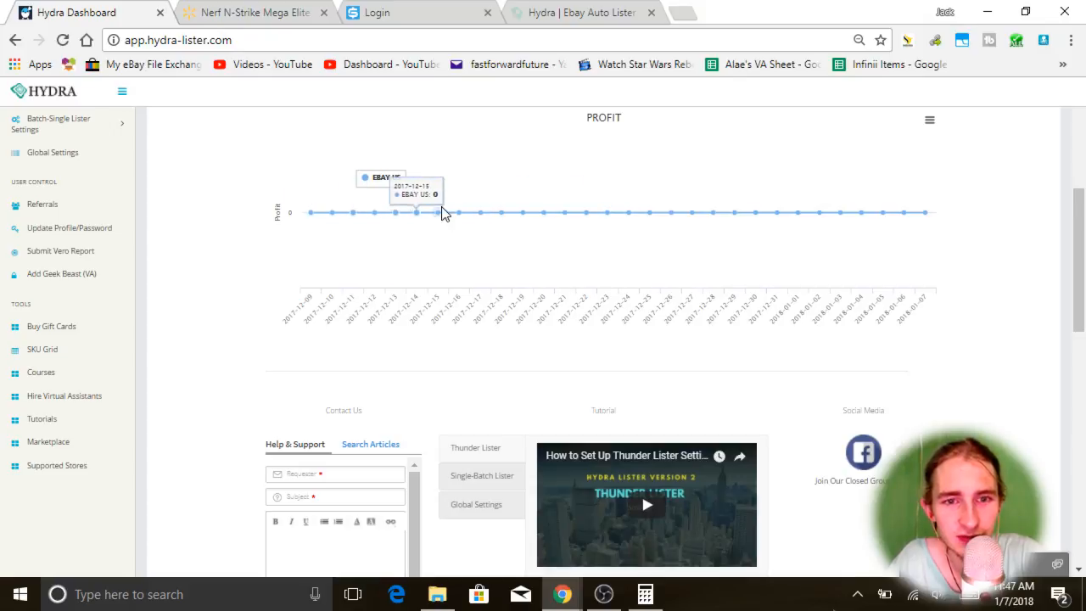
scroll(939, 226, up, 1)
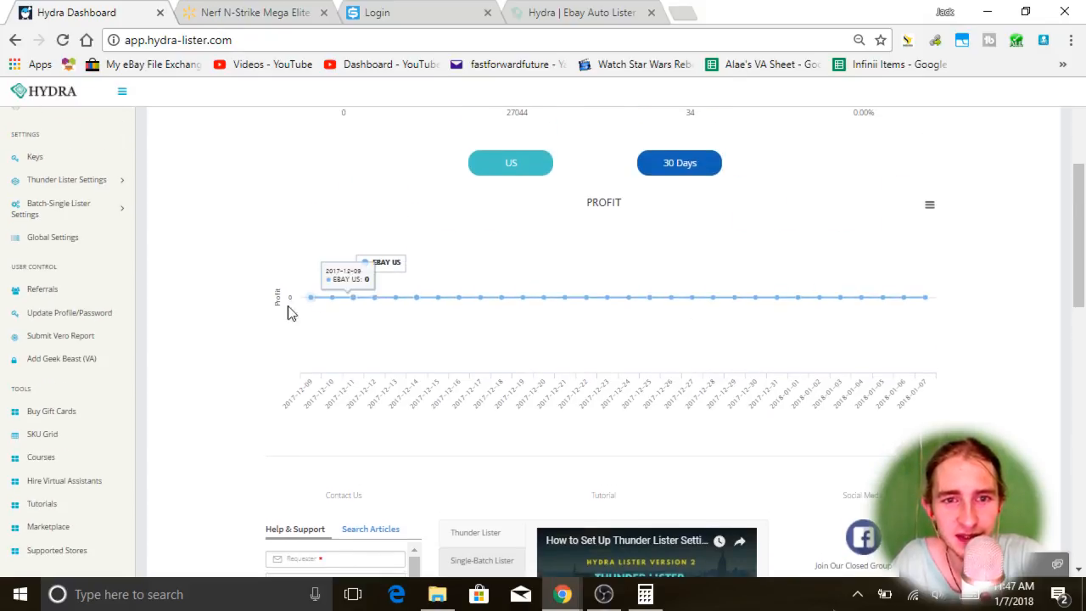
scroll(358, 296, up, 1)
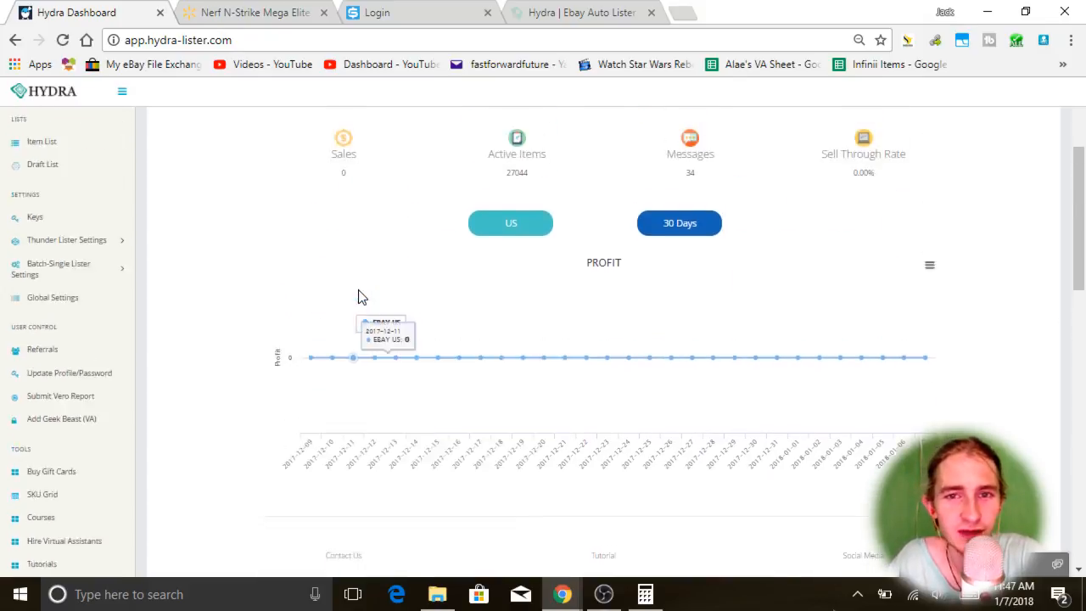
scroll(358, 296, up, 1)
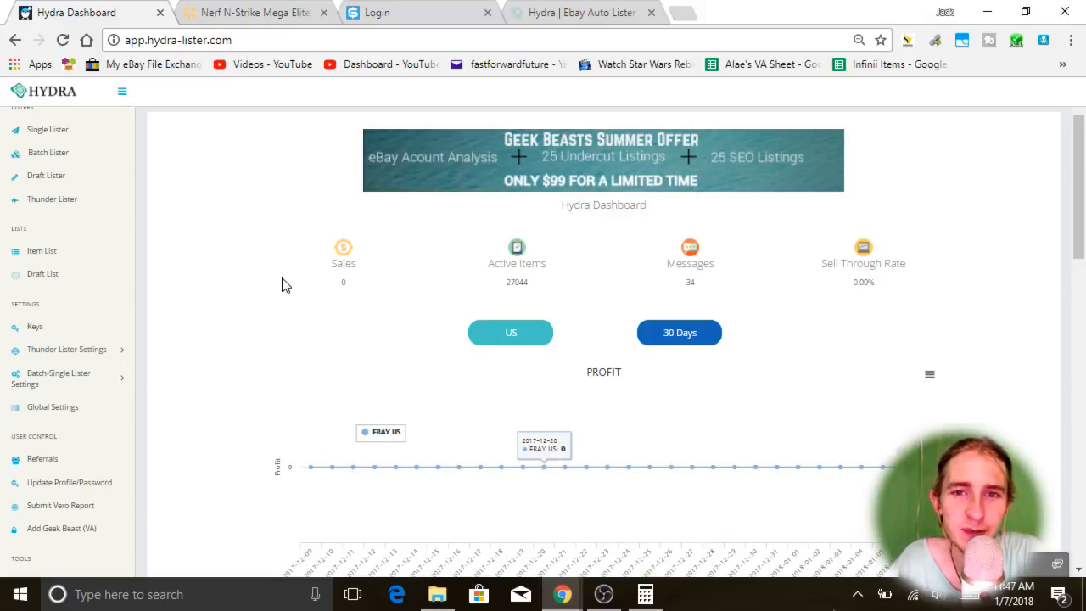
scroll(255, 283, down, 1)
scroll(254, 283, down, 1)
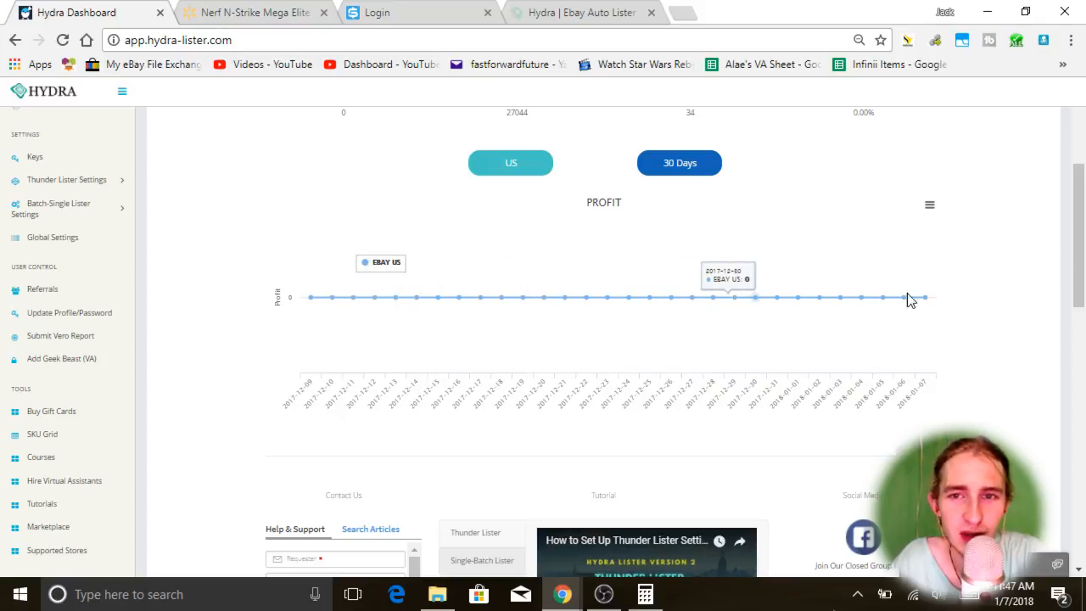
scroll(153, 330, up, 3)
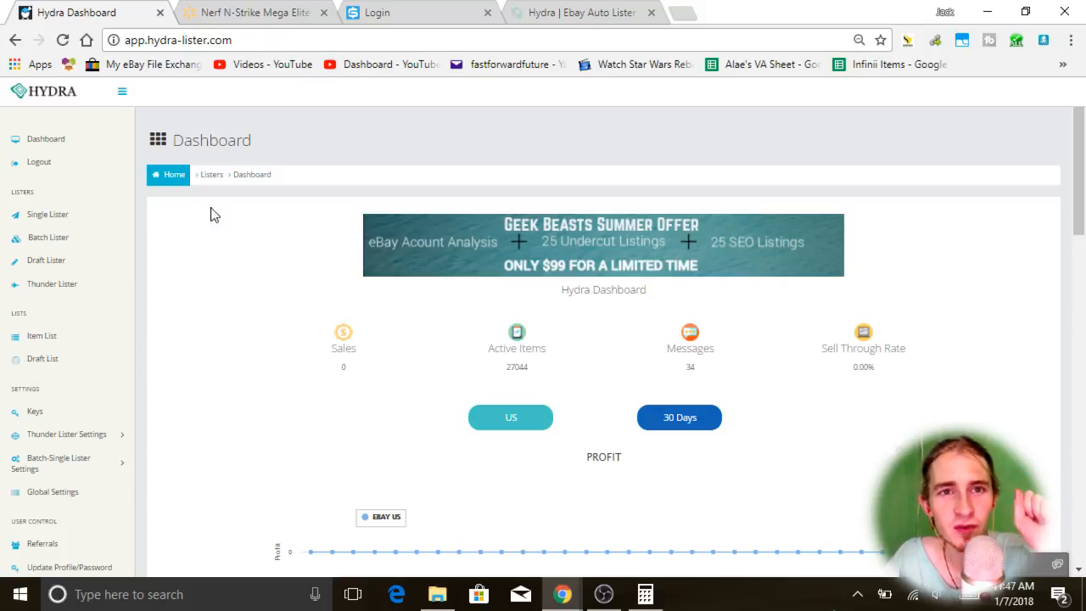
Check the SKU Grid login page and open Hydra's Keys settings to view the eBay and SKU Grid connection options
click(386, 12)
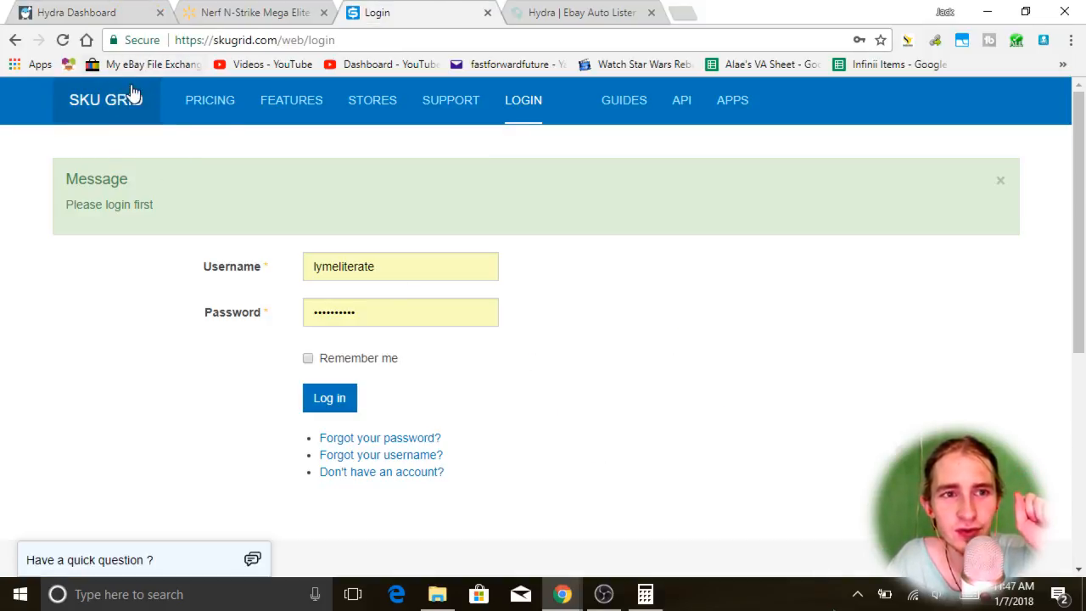
click(76, 12)
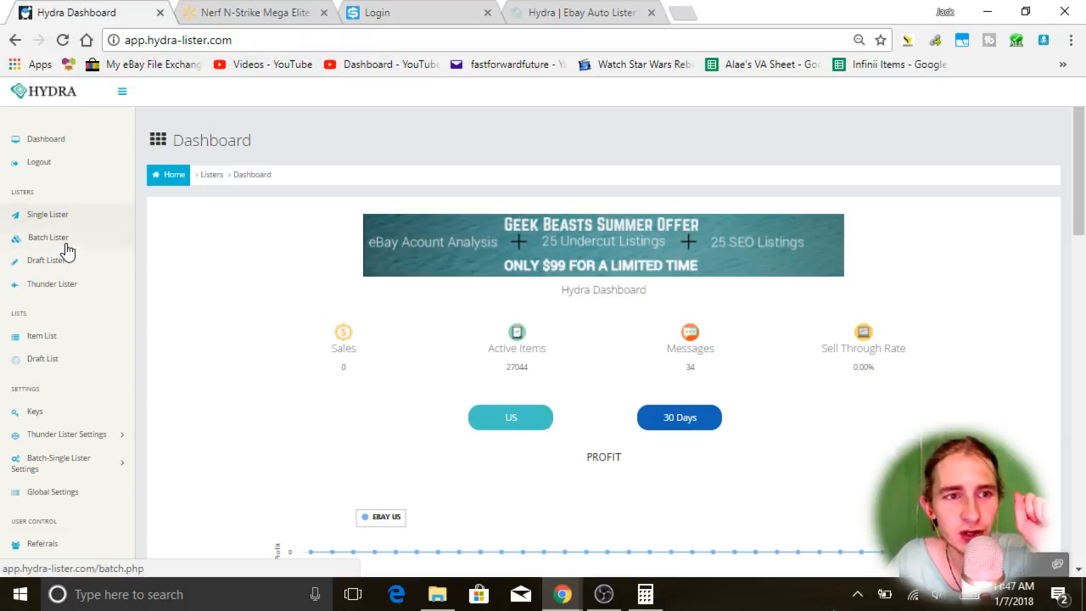
scroll(68, 361, down, 1)
click(52, 331)
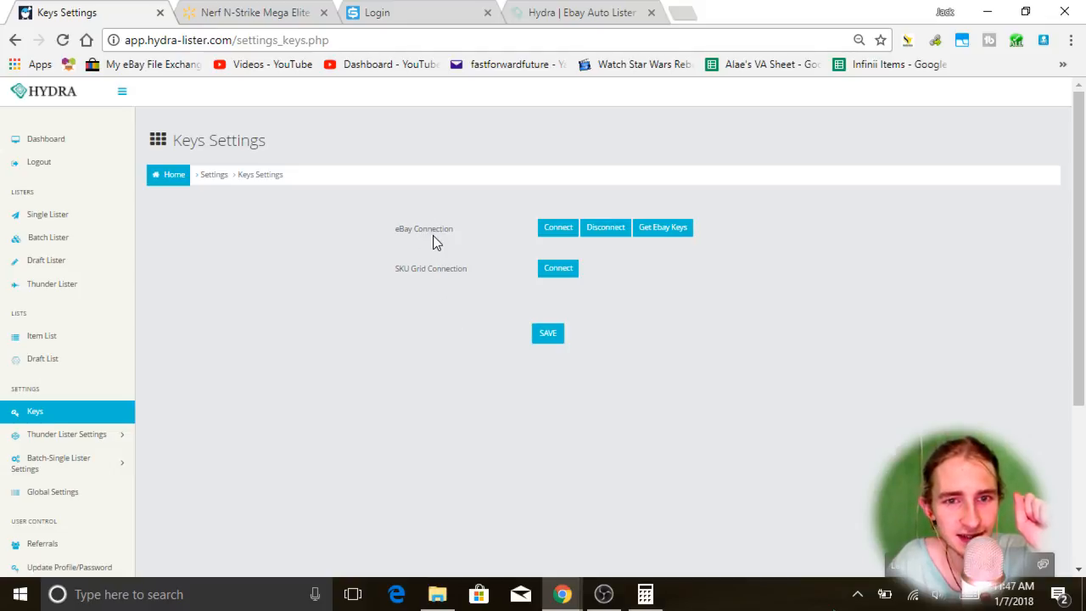
Return to the Hydra dashboard to review its contents and reopen the Keys settings
click(68, 142)
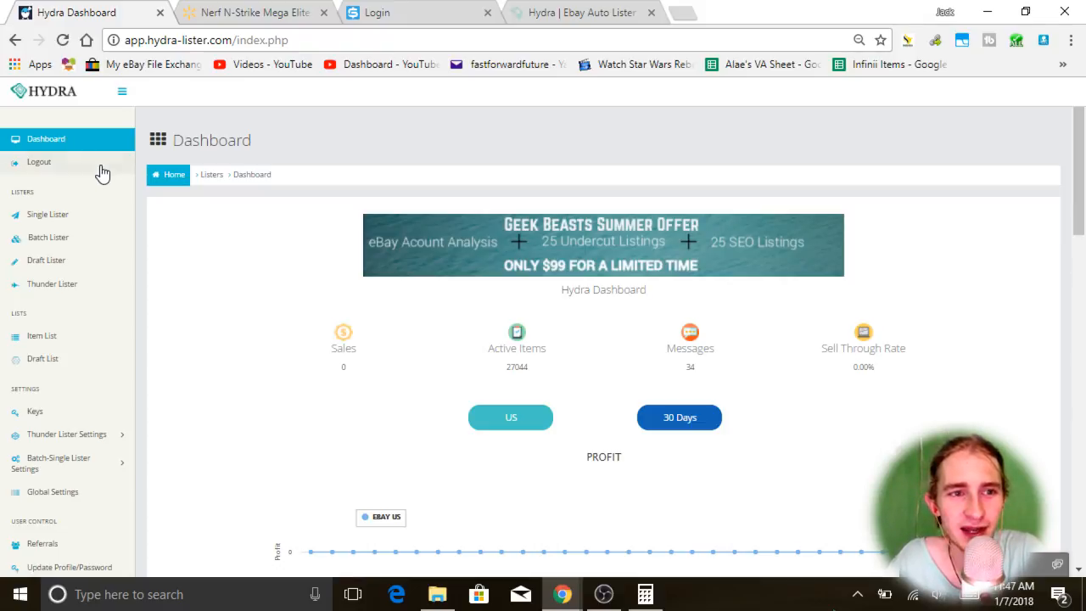
scroll(194, 258, down, 2)
scroll(154, 400, up, 2)
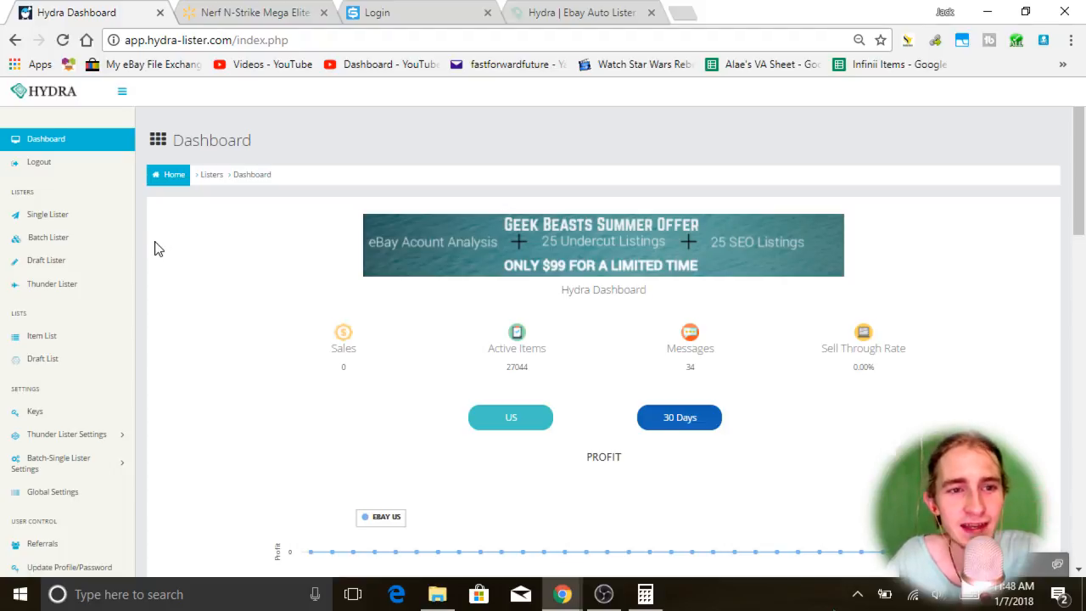
scroll(155, 248, down, 1)
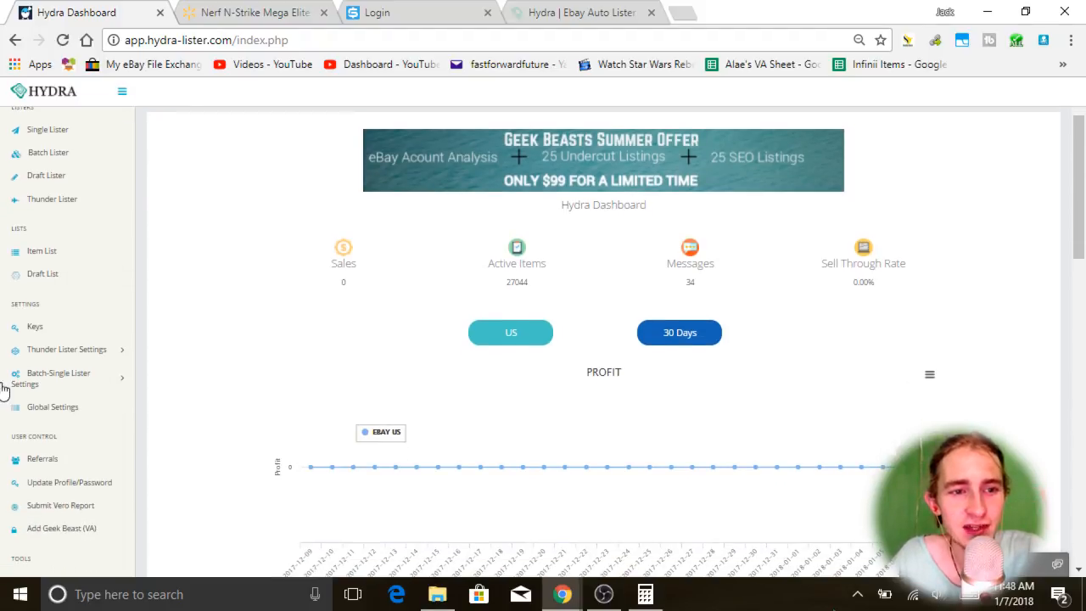
click(68, 327)
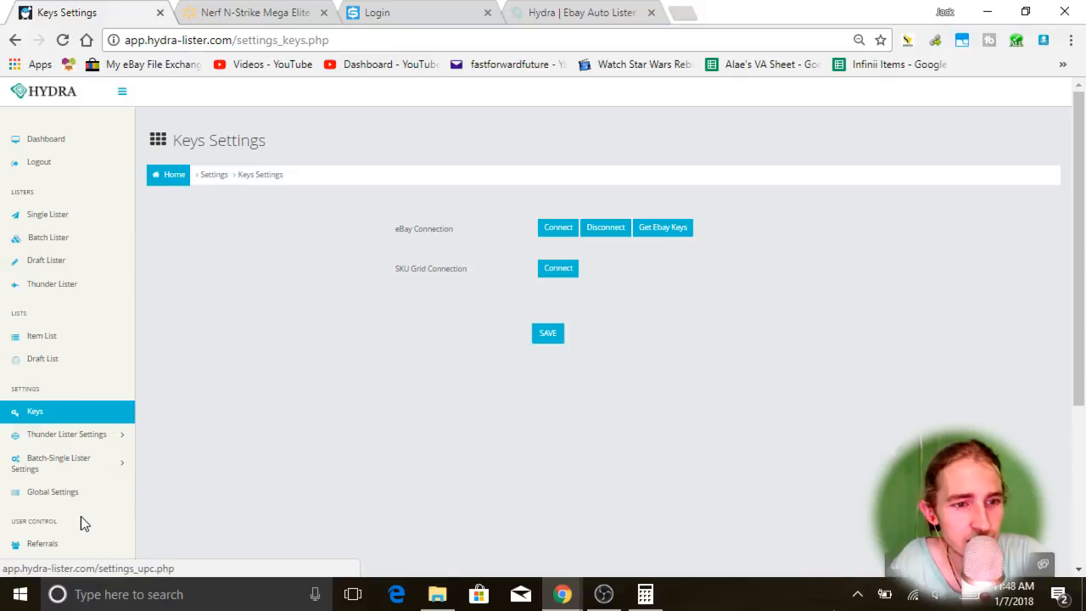
Review the remaining navigation entries and return to the dashboard to look at the promoted services and courses near the page's end
scroll(81, 518, down, 3)
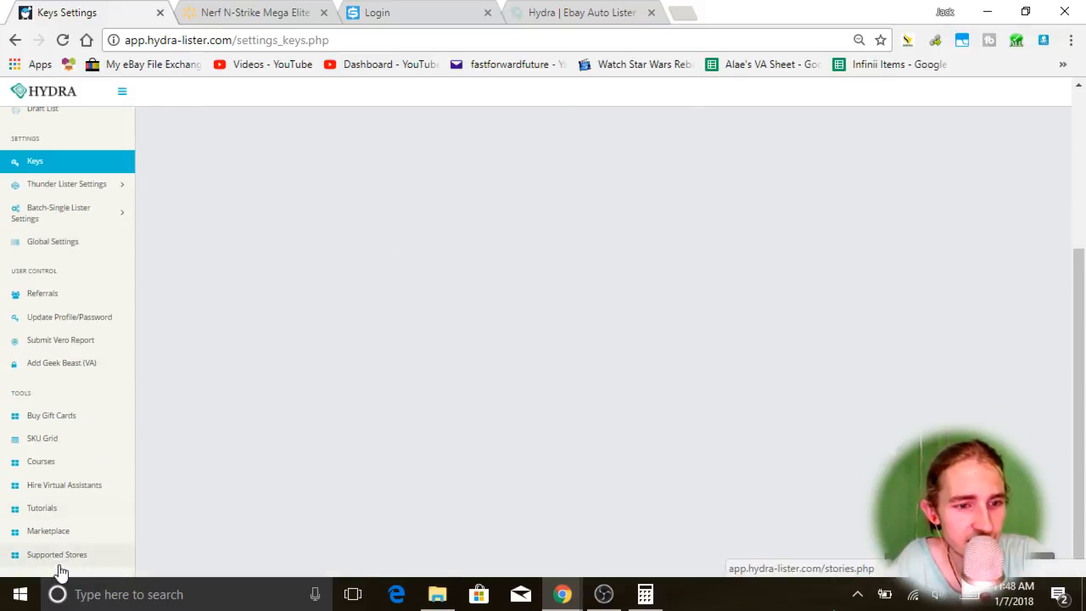
scroll(15, 543, up, 2)
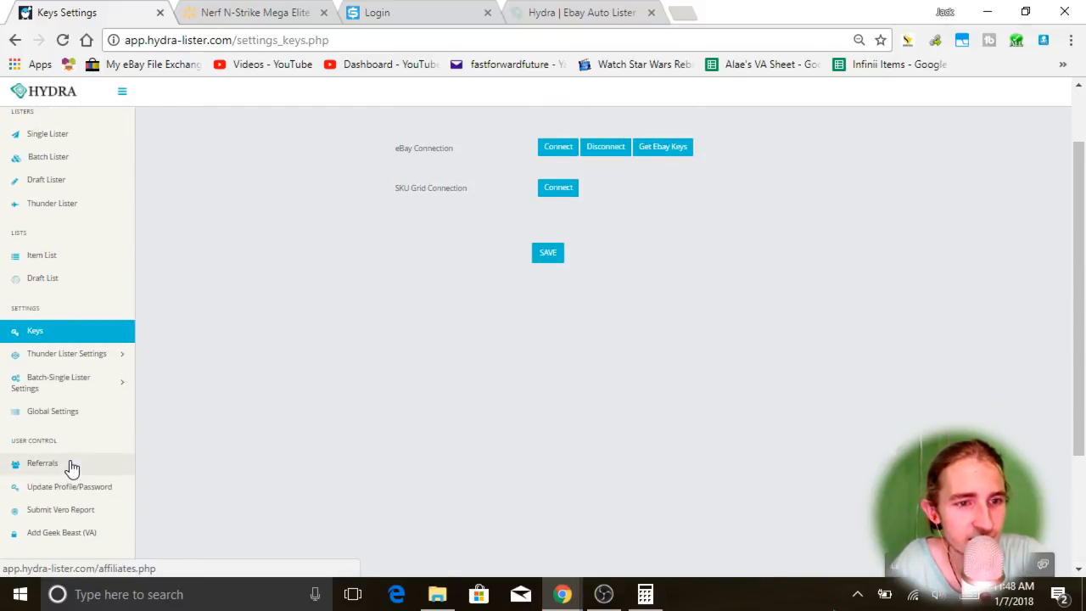
scroll(185, 469, up, 1)
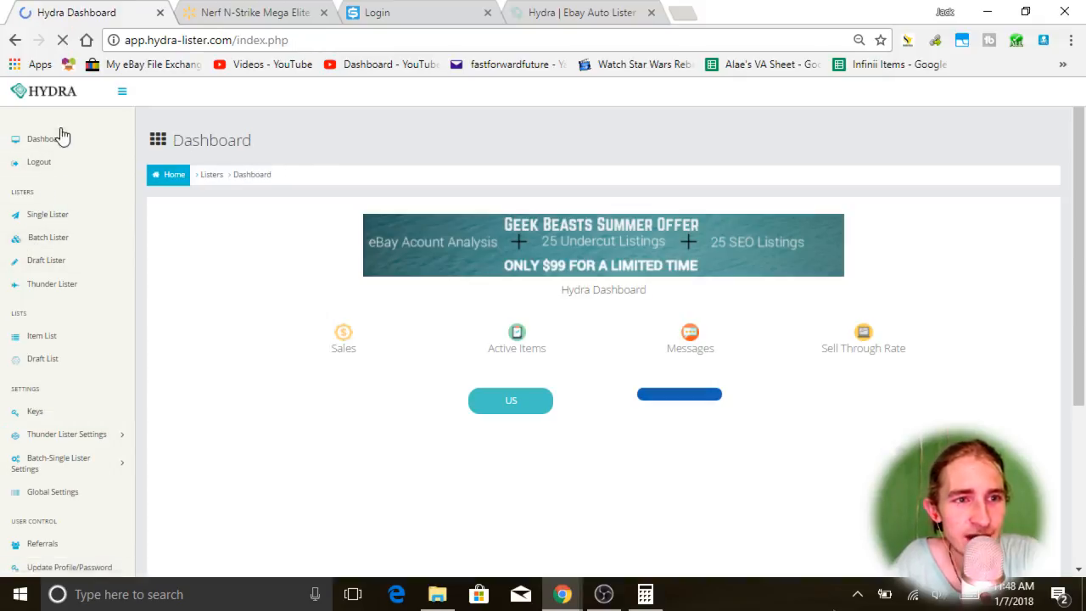
scroll(298, 245, down, 15)
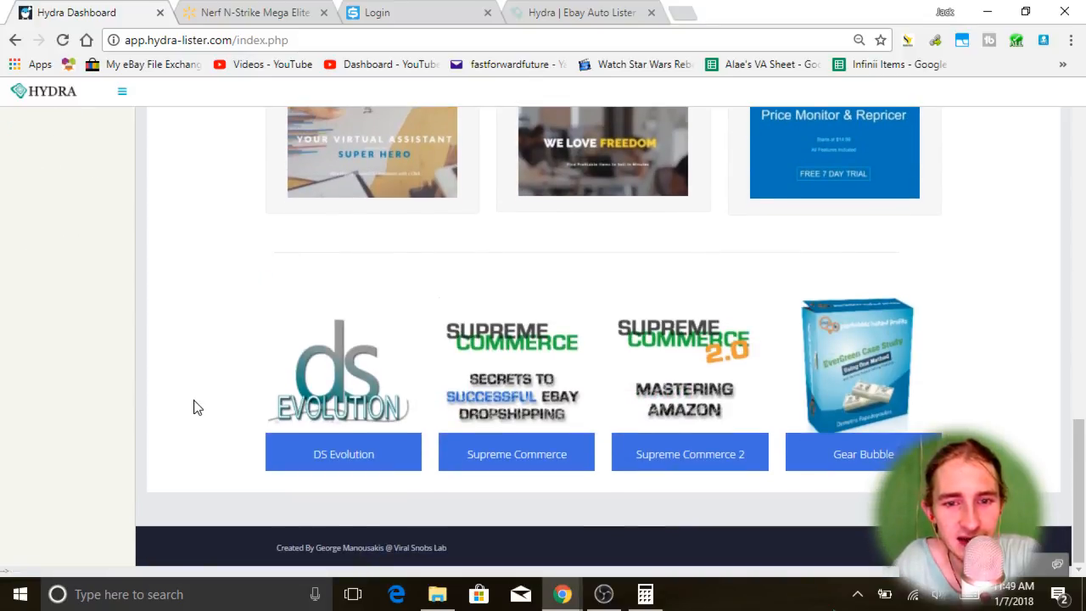
Examine the dashboard's promoted services, courses and tutorial videos, including Geek Beasts, Profit SKU and SKU Grid
scroll(195, 408, up, 4)
scroll(194, 407, down, 1)
scroll(194, 408, down, 2)
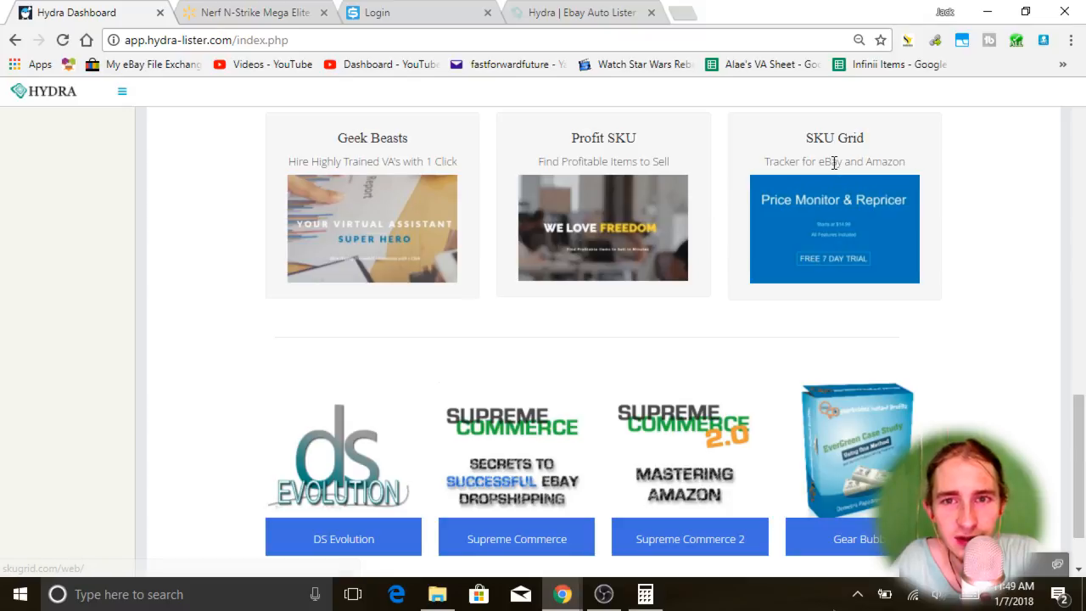
scroll(624, 246, up, 2)
scroll(577, 314, up, 3)
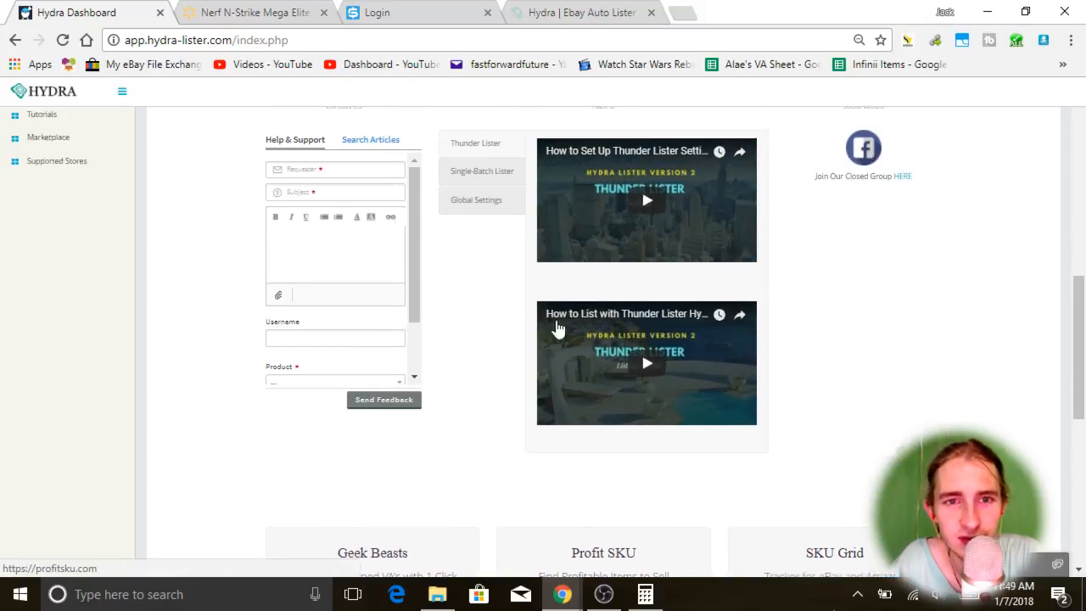
scroll(535, 356, down, 3)
scroll(561, 424, up, 2)
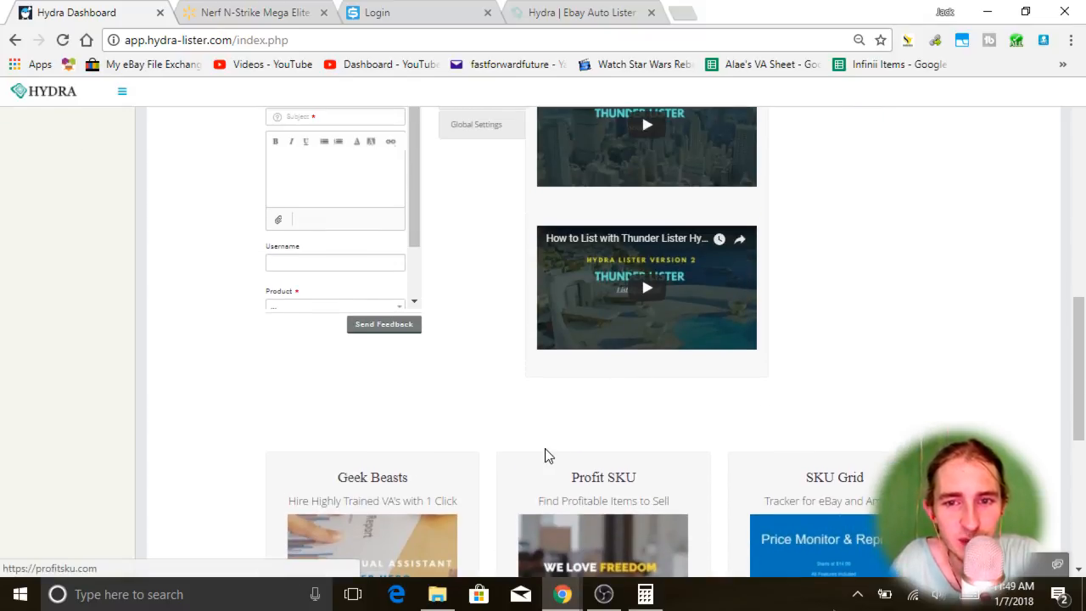
scroll(483, 365, down, 2)
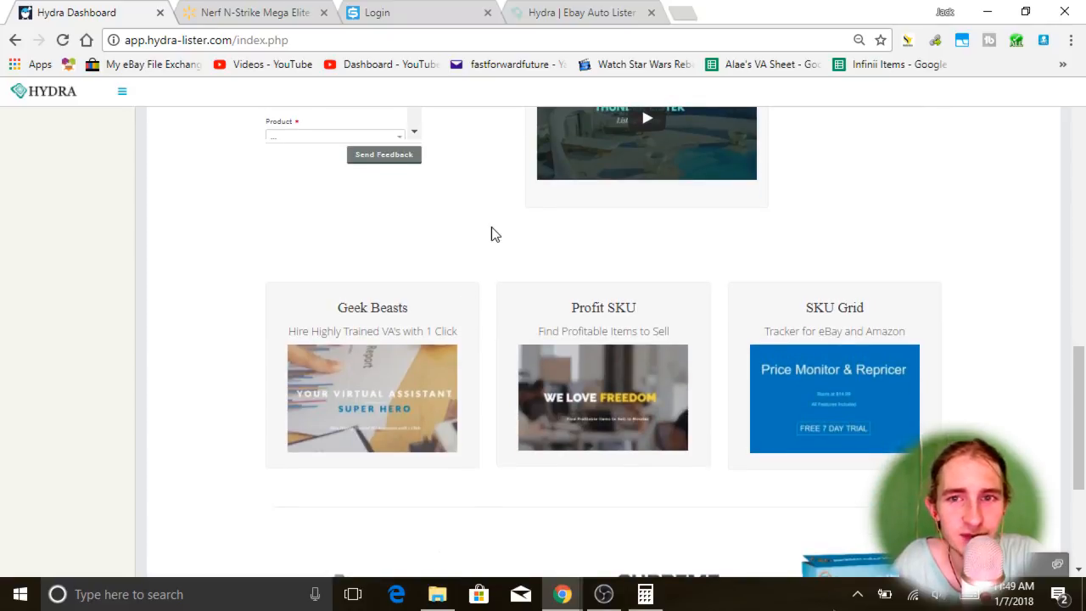
scroll(488, 339, up, 3)
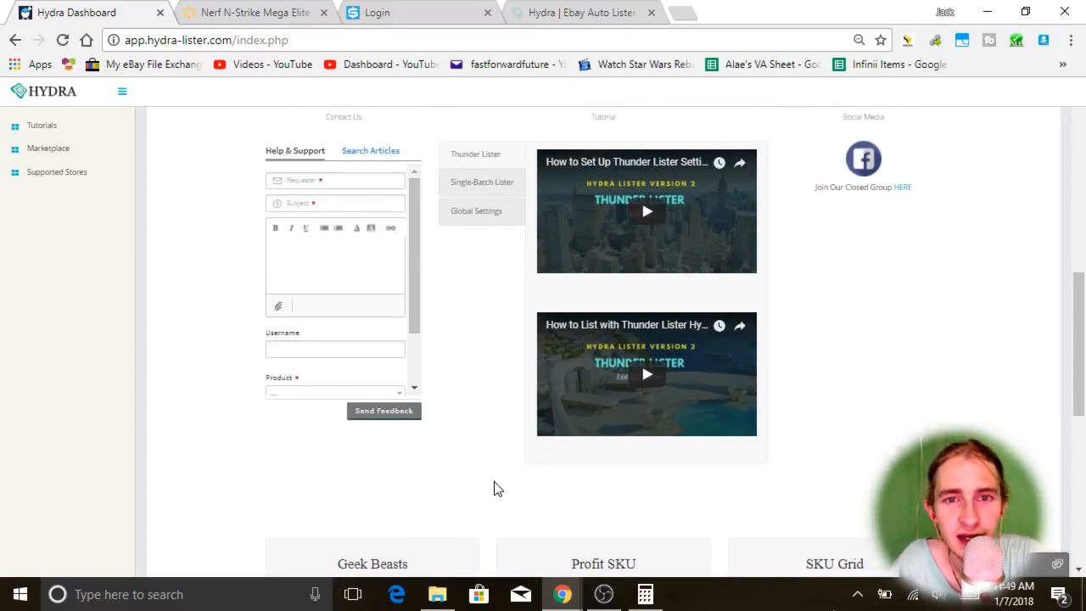
Examine the dashboard's Contact Us section and the fields of its Help & Support form
scroll(497, 489, up, 2)
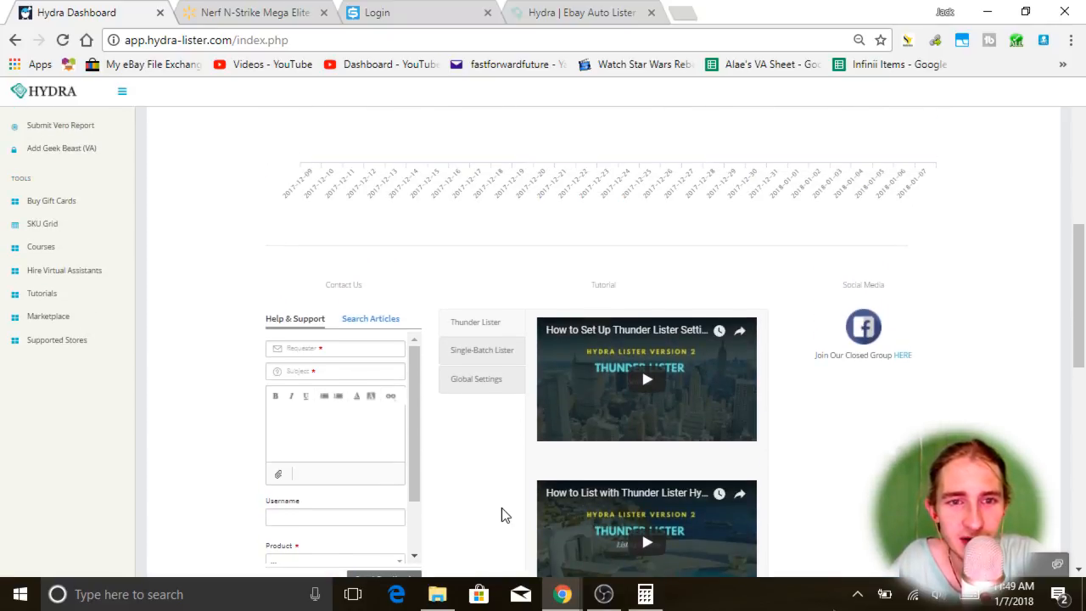
scroll(342, 289, down, 3)
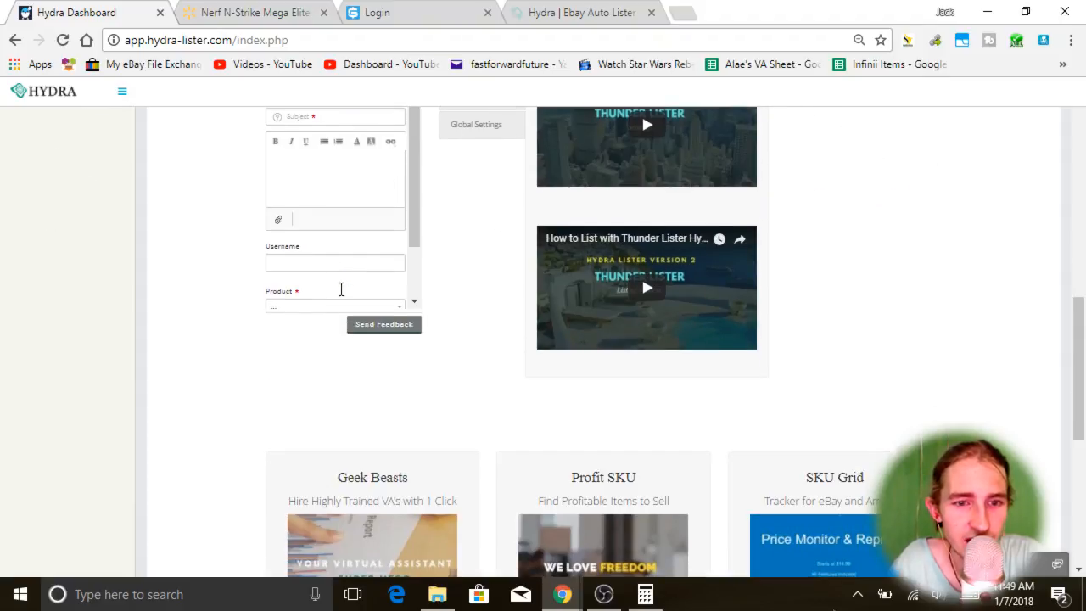
scroll(344, 276, up, 2)
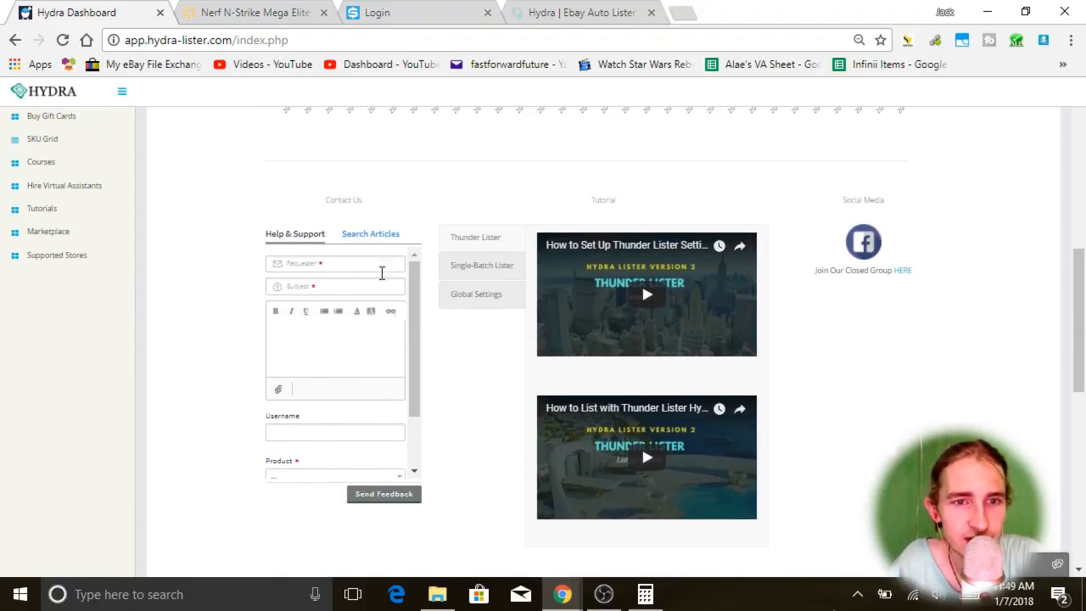
mouse_move(417, 315)
mouse_down()
mouse_move(428, 444)
mouse_move(428, 299)
mouse_up()
scroll(227, 527, up, 3)
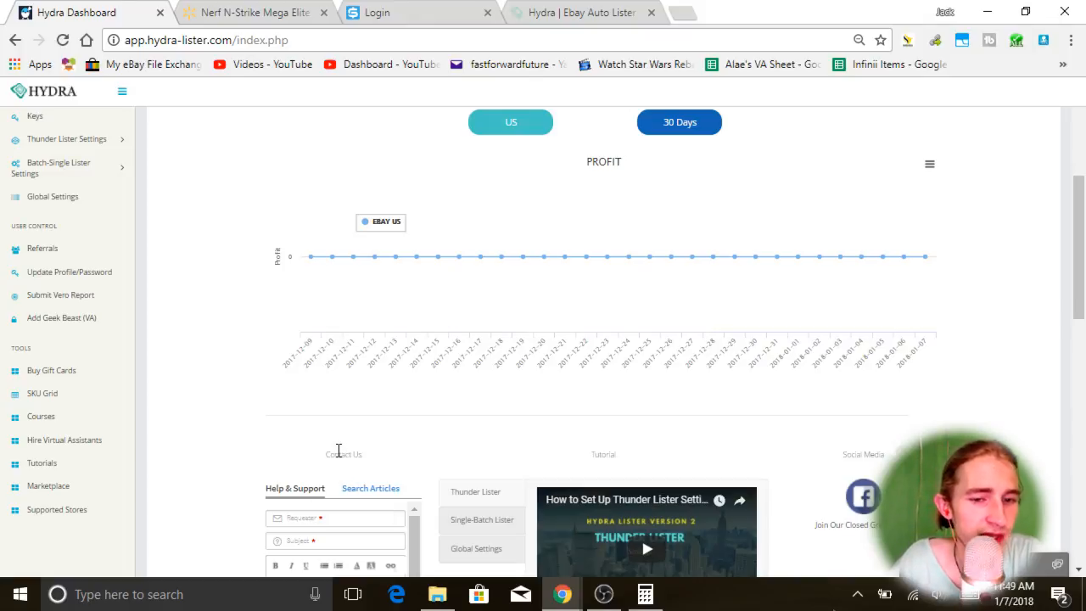
scroll(280, 446, down, 2)
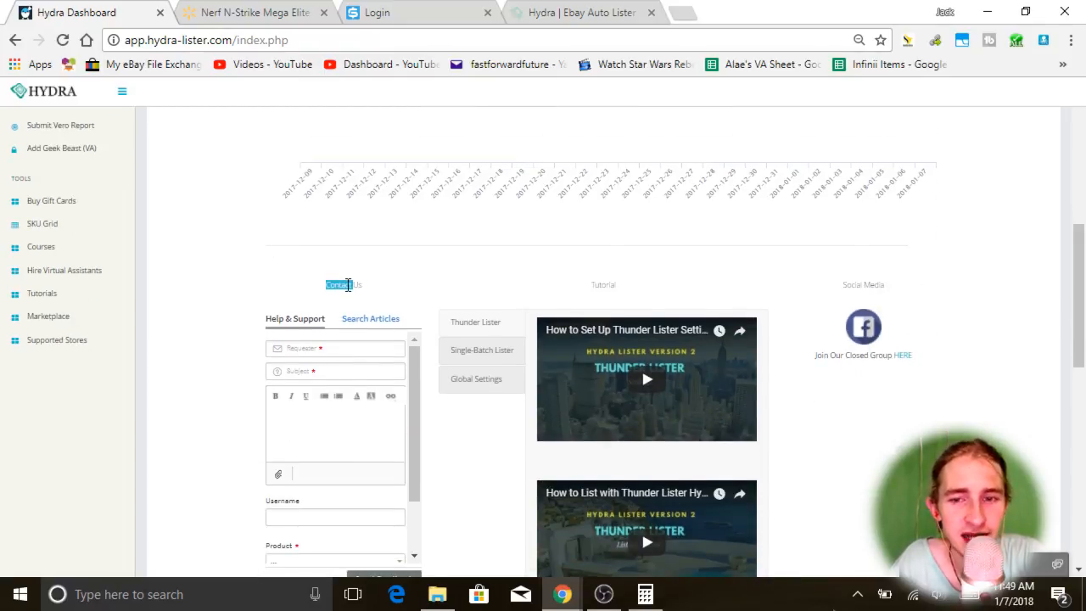
click(225, 369)
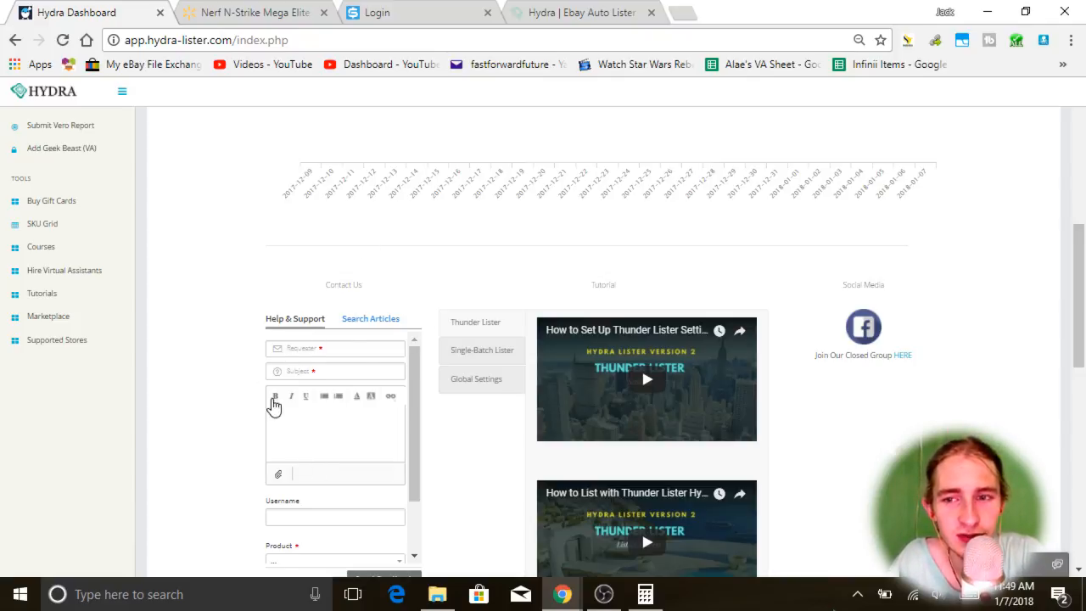
scroll(275, 406, down, 1)
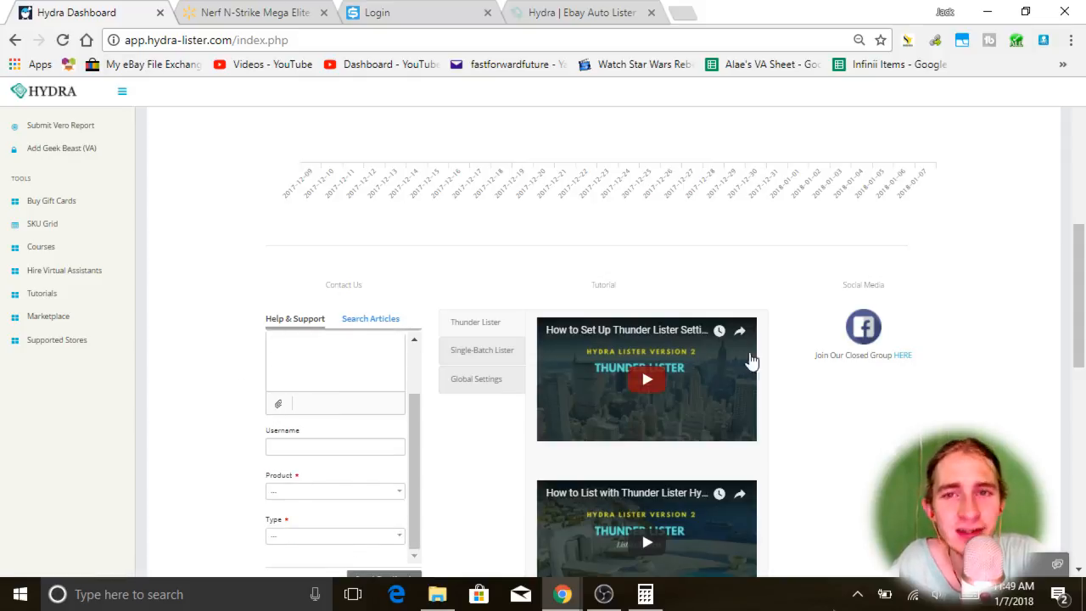
Return to the start of the dashboard and repeatedly collapse and re-expand the navigation sidebar
scroll(1006, 368, up, 4)
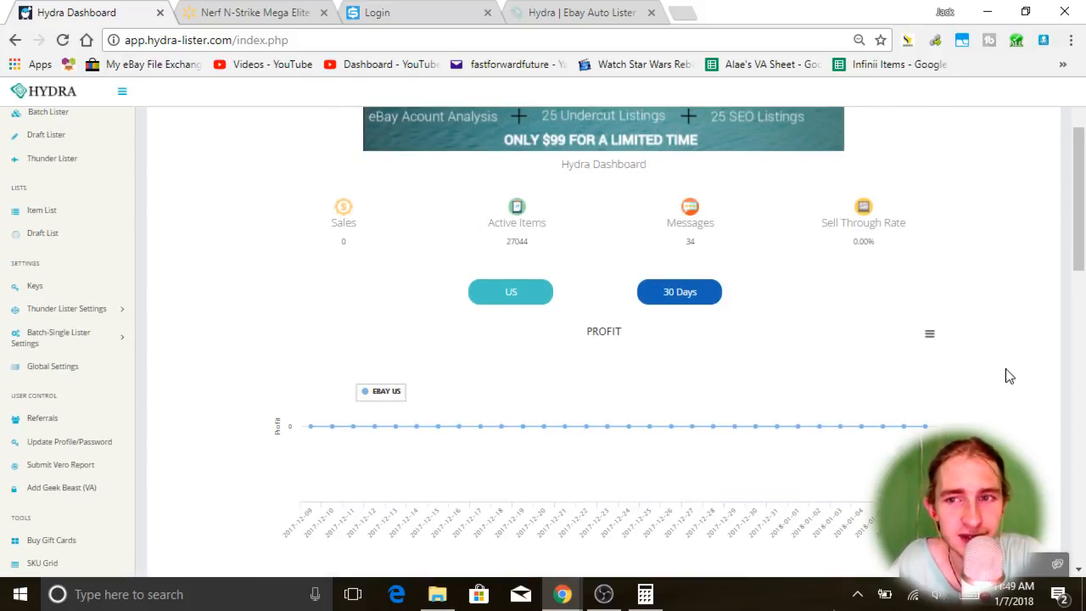
scroll(1001, 361, up, 2)
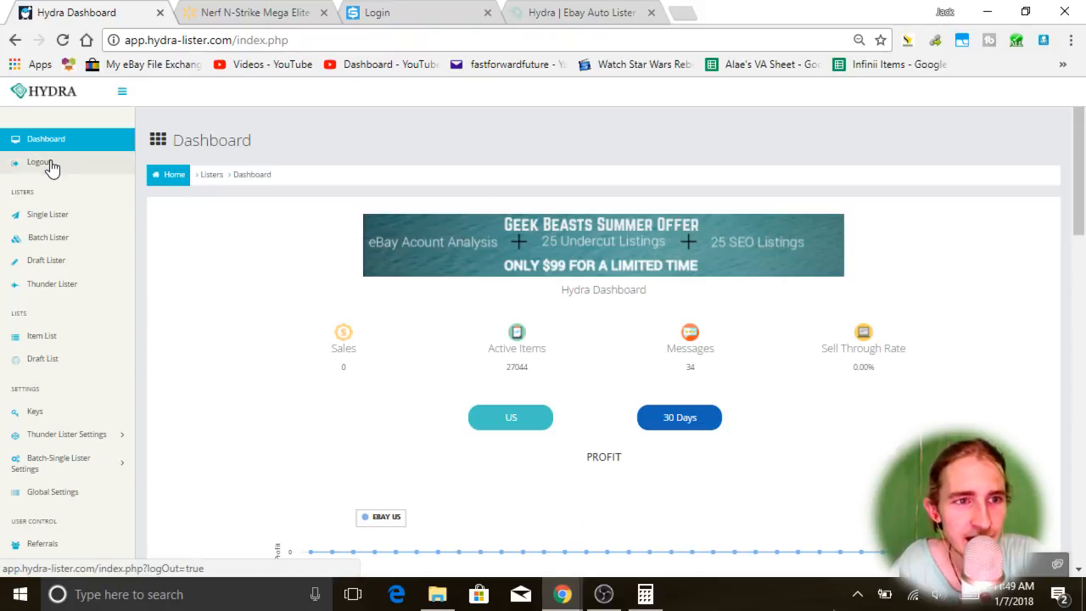
click(119, 95)
click(120, 95)
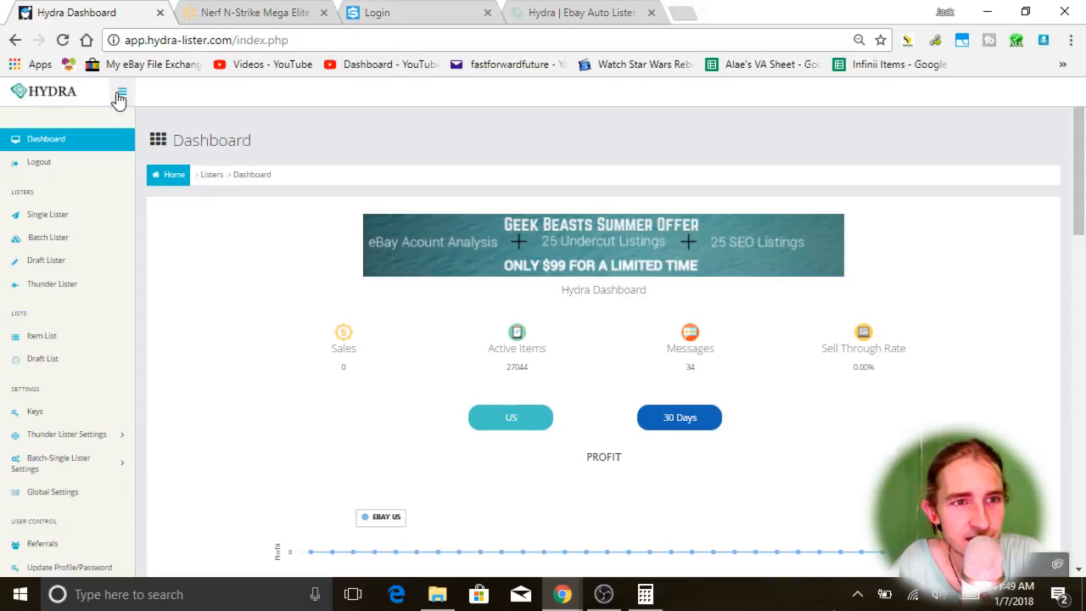
click(119, 95)
click(121, 95)
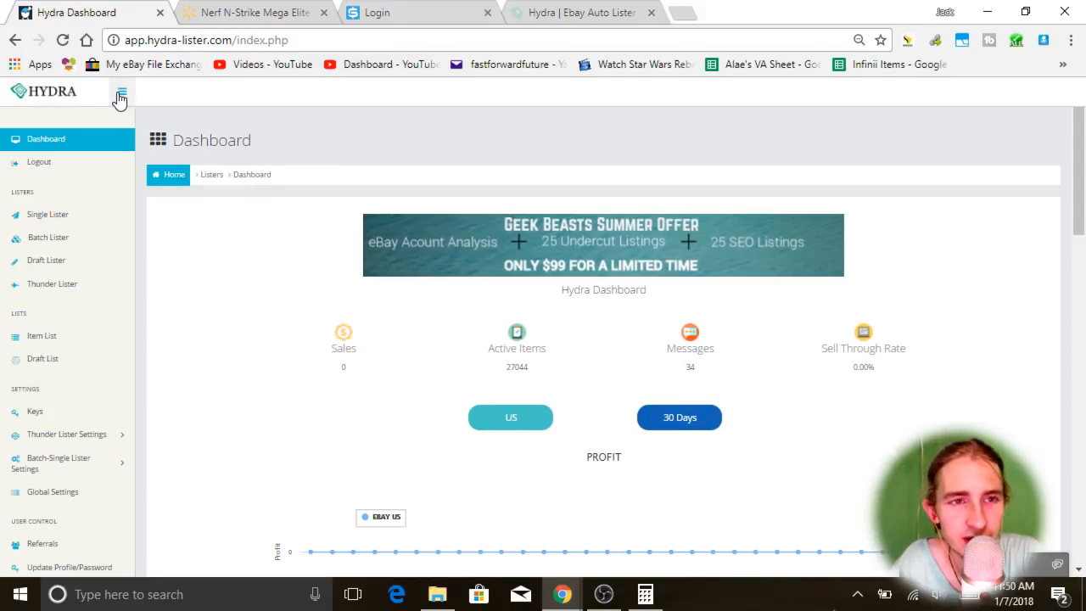
click(122, 95)
click(122, 95)
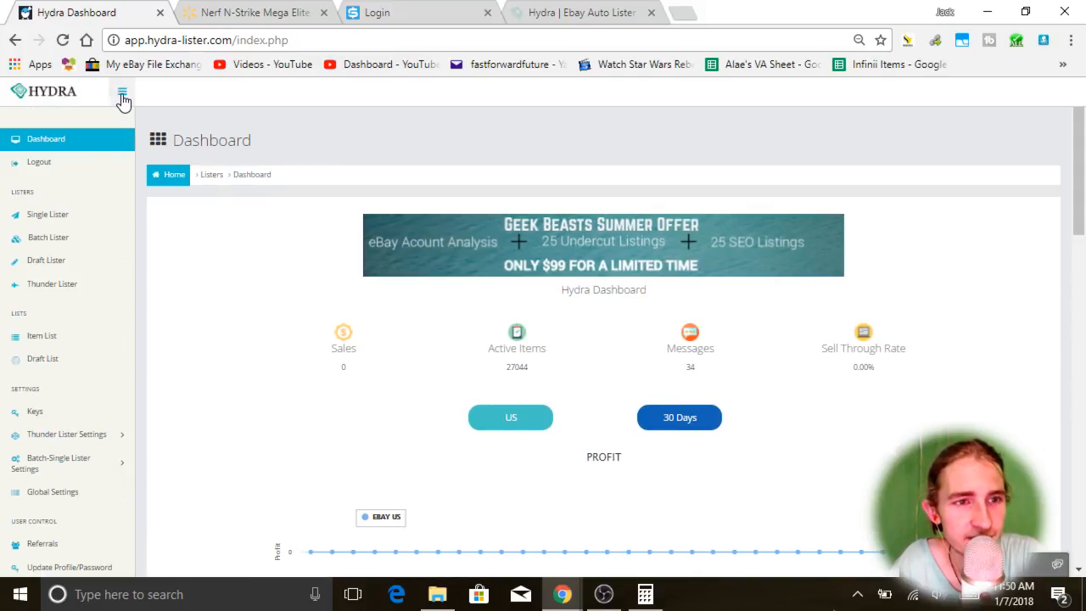
Open the Single Lister and select the Walmart Nerf DoubleBreach Blaster page's URL up to 55187049 for copying, without the tracking parameters
click(51, 215)
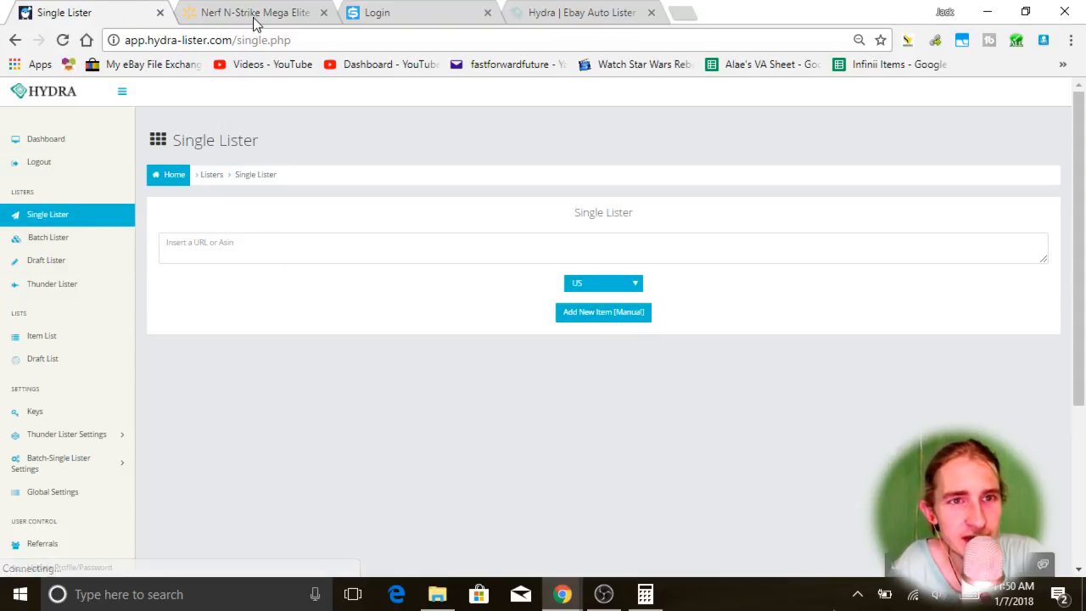
click(255, 13)
drag(636, 40, 10, 44)
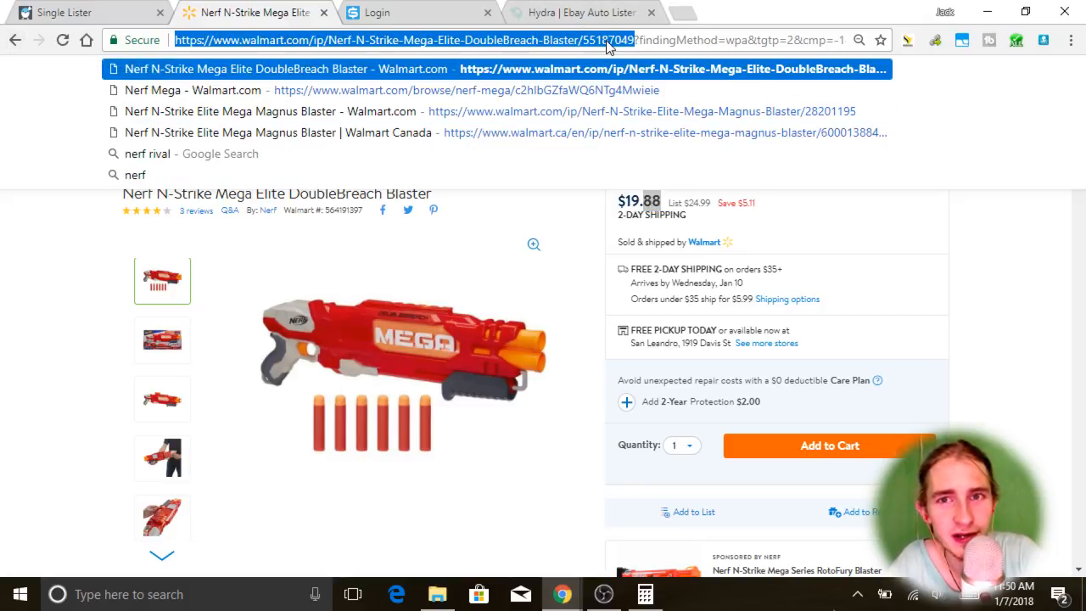
Paste the copied Walmart product URL into the Single Lister and submit the item for the US marketplace
click(95, 10)
click(378, 251)
key(ctrl+v)
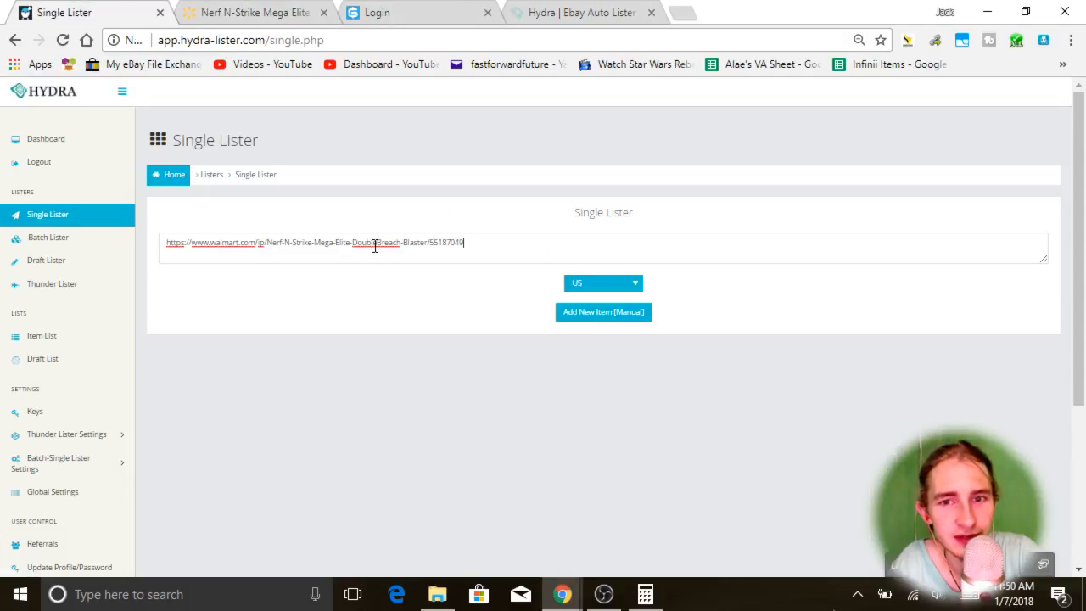
click(599, 312)
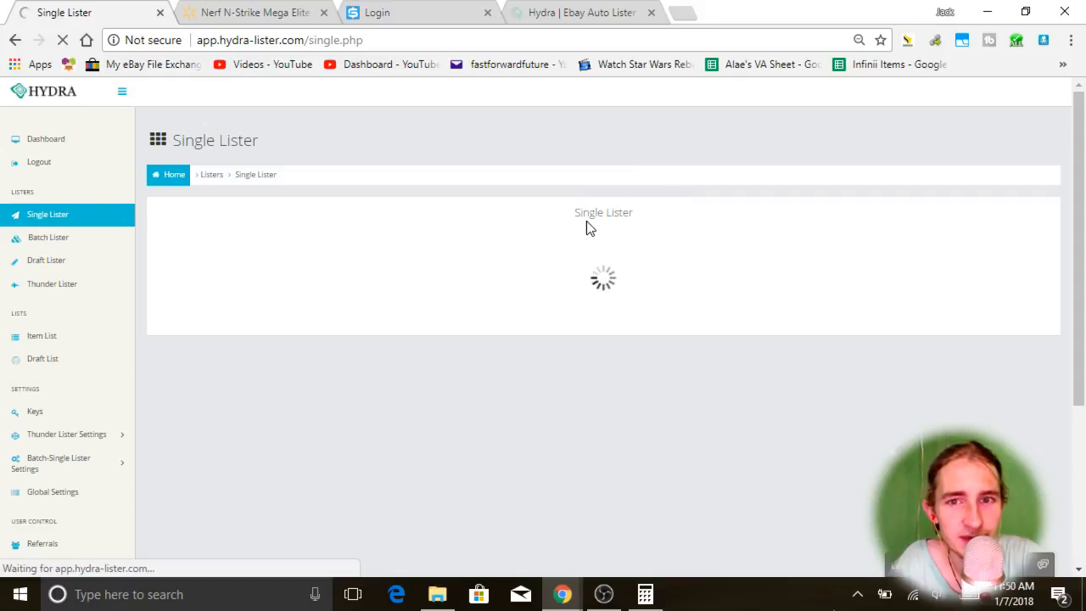
Switch to the Epidemic Sound window, play In Orbit 2 from My Favorites, and return to Hydra's Single Lister
mouse_move(563, 594)
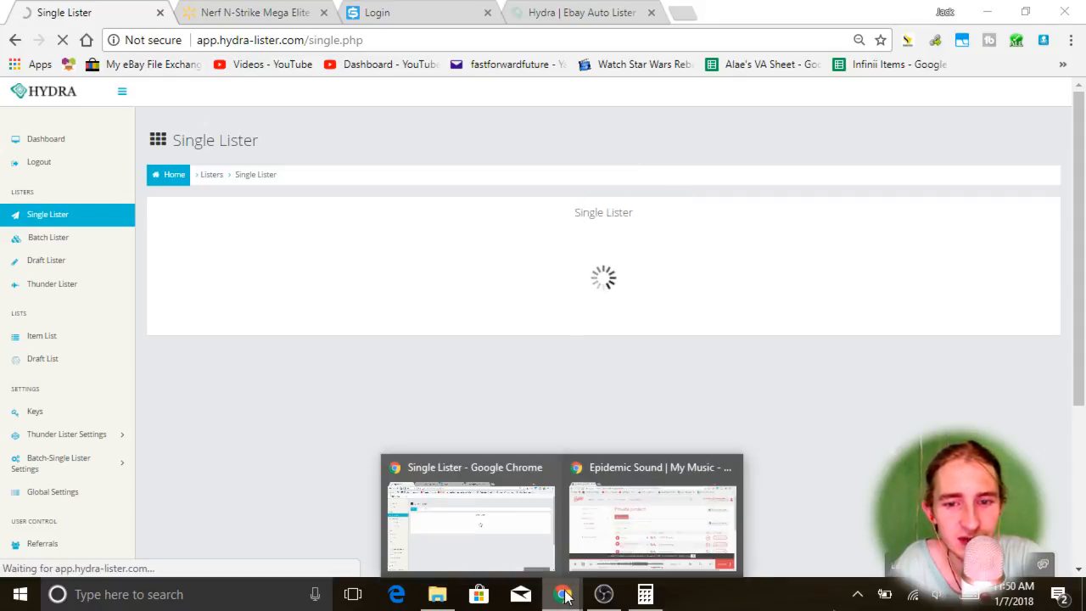
click(608, 521)
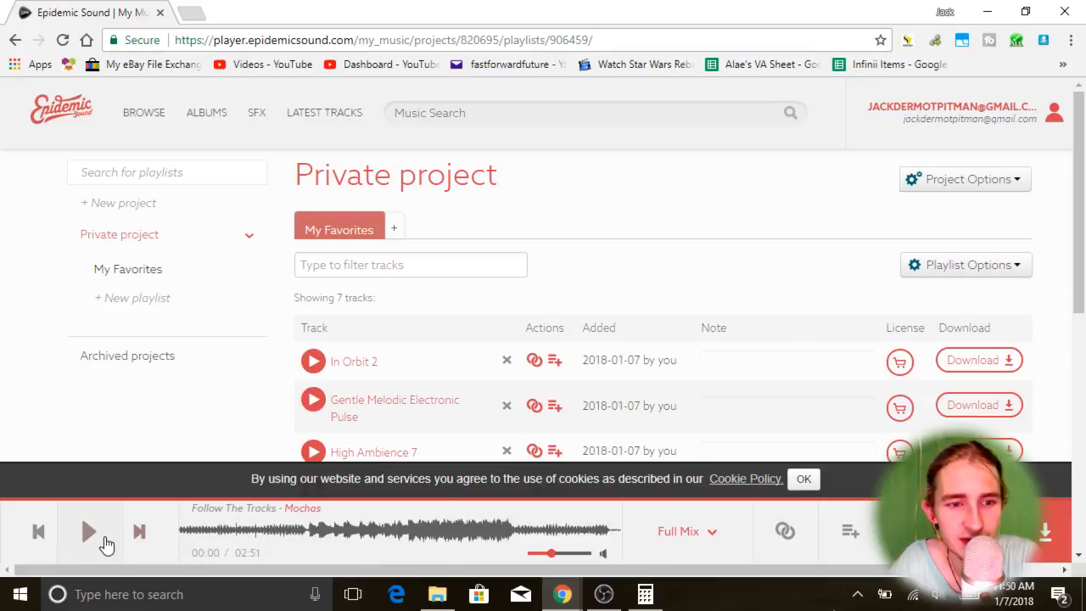
scroll(555, 255, down, 2)
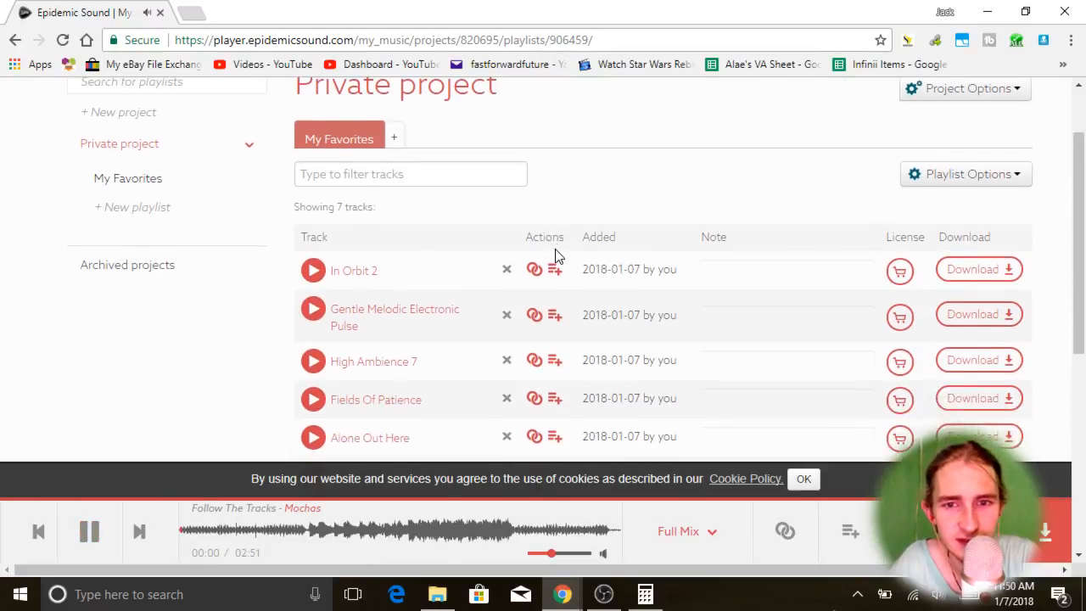
click(313, 192)
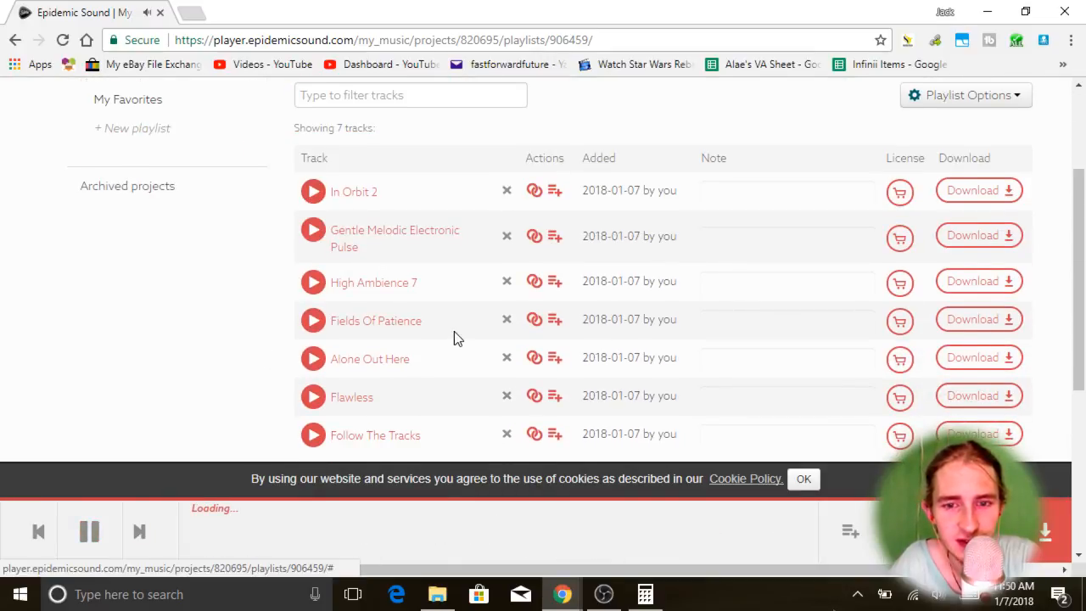
scroll(432, 297, down, 3)
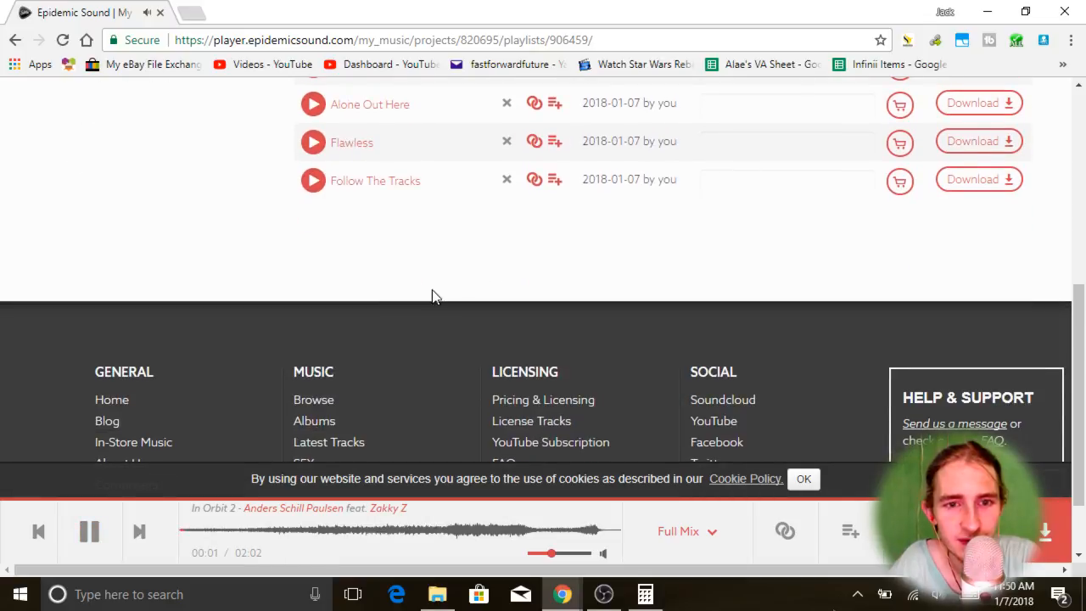
scroll(412, 243, up, 1)
scroll(424, 305, up, 3)
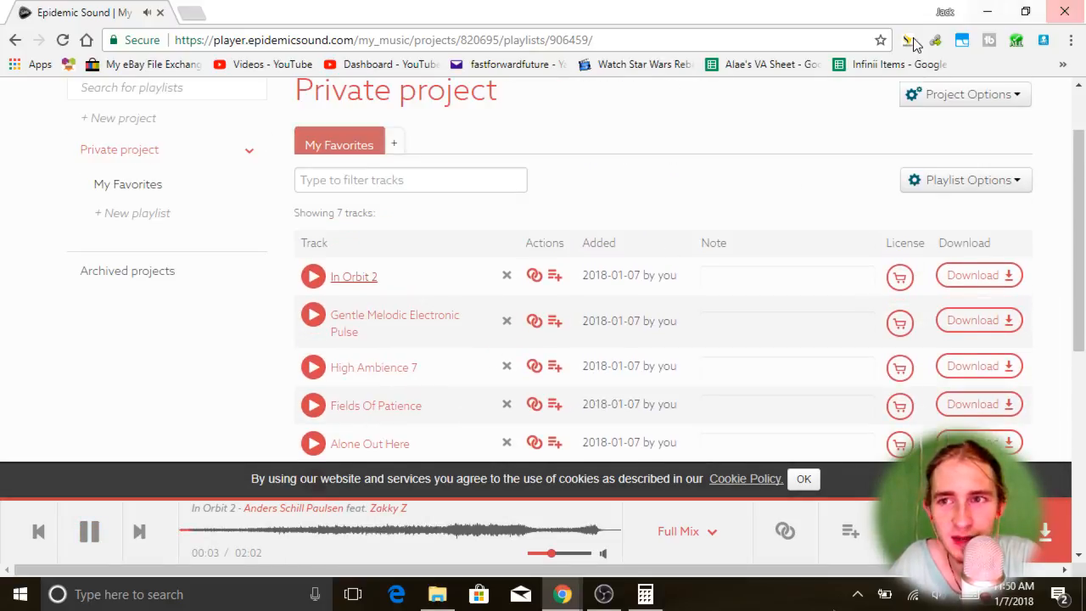
click(987, 11)
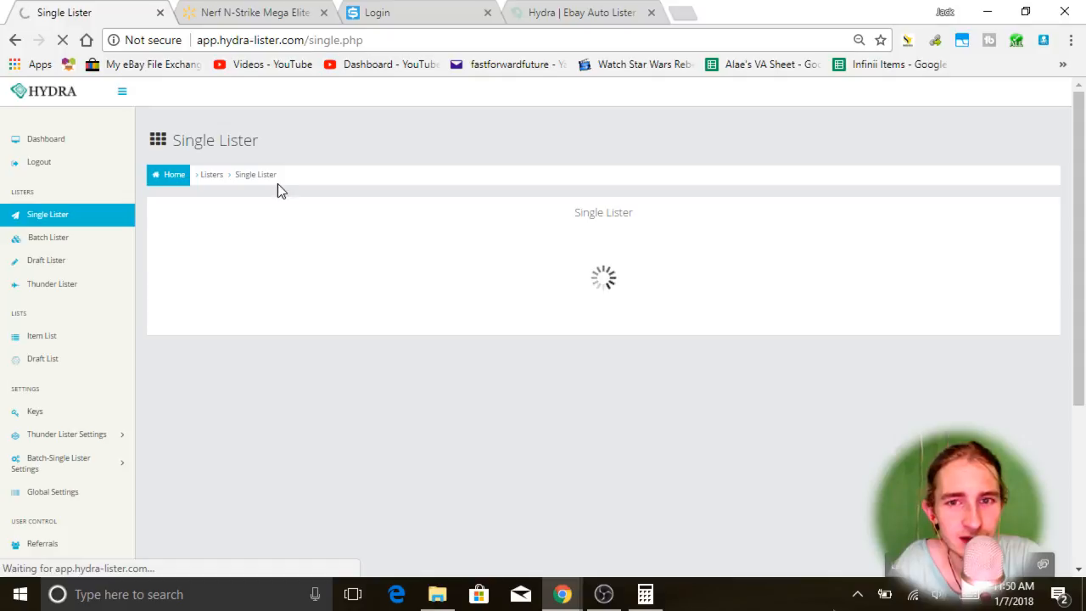
Review the Walmart blaster's title, description, specifications and pricing, and check the Single Lister's loading progress
key(ctrl+Tab)
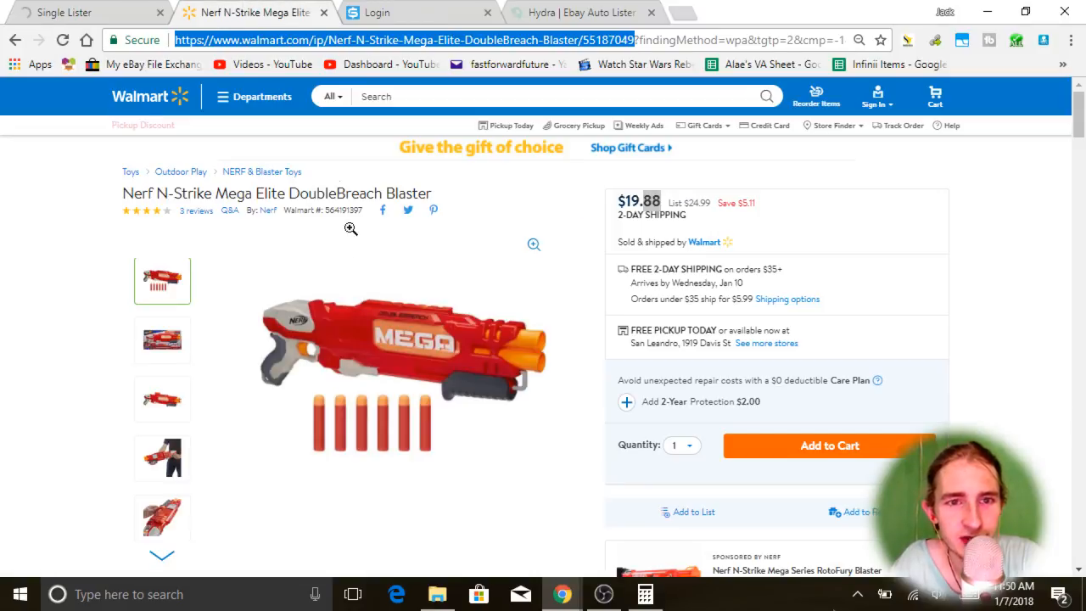
triple_click(208, 196)
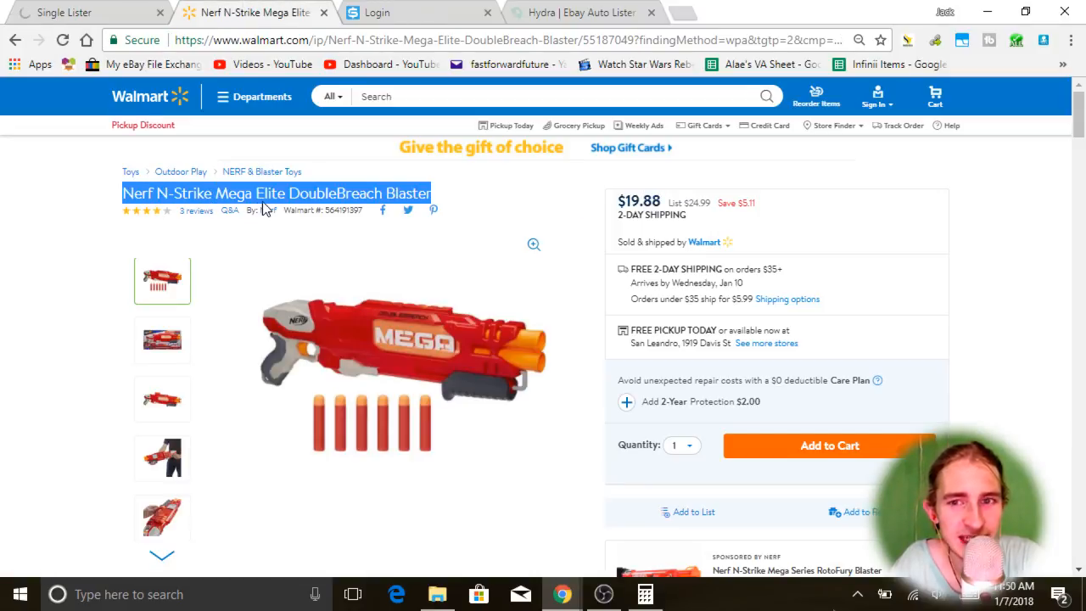
scroll(265, 212, down, 15)
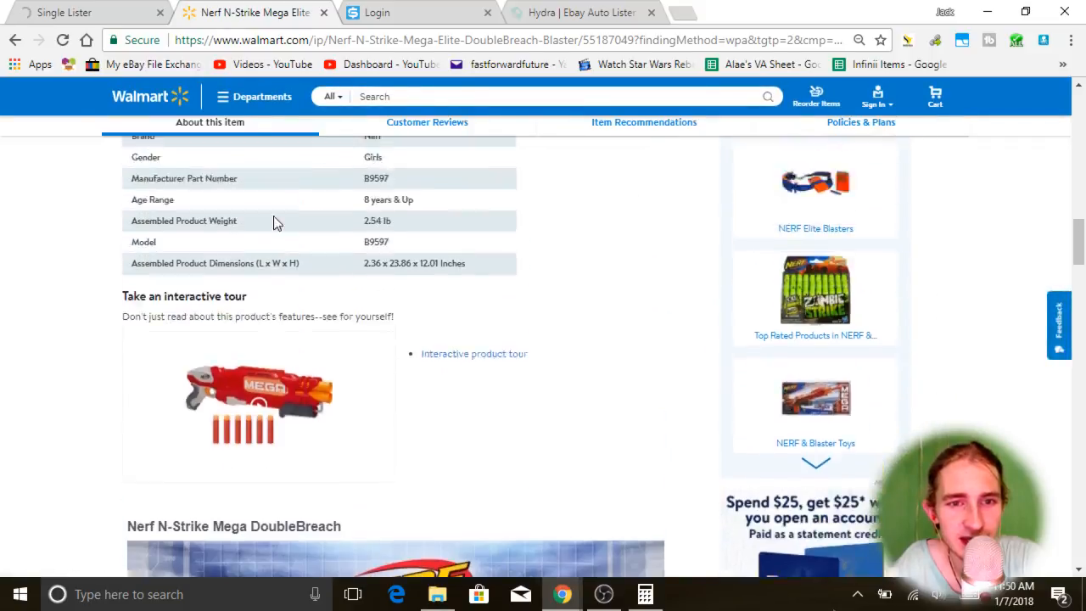
scroll(273, 222, up, 3)
scroll(438, 345, down, 1)
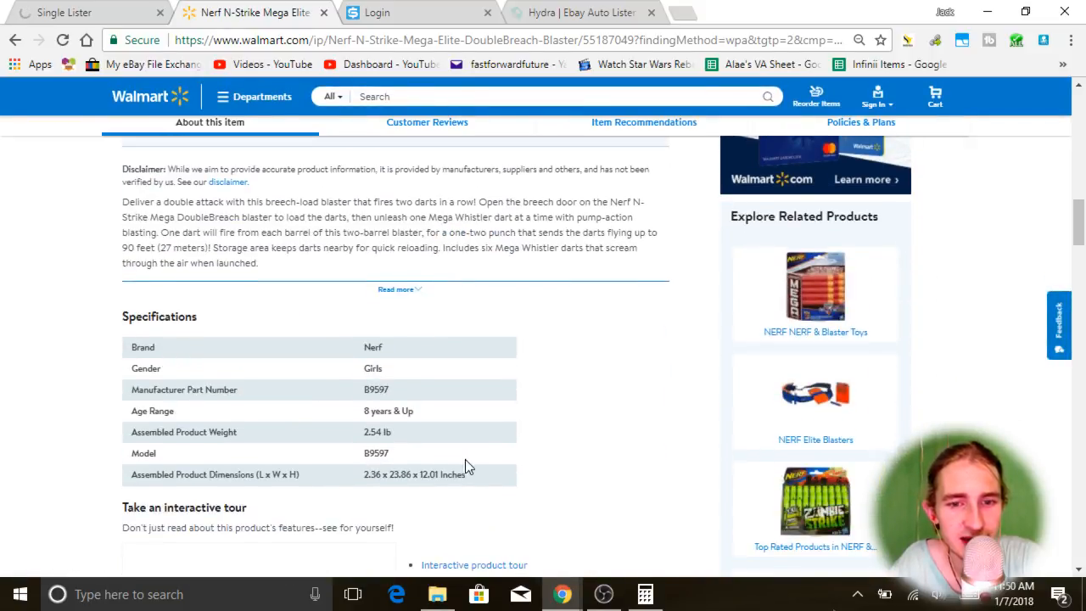
drag(468, 477, 127, 349)
click(291, 389)
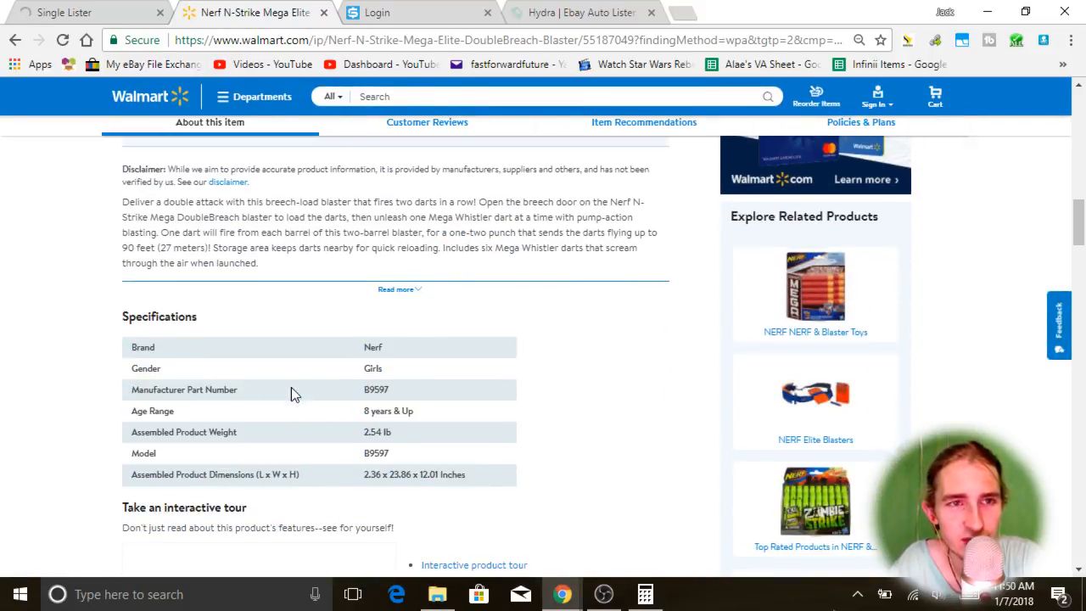
click(95, 12)
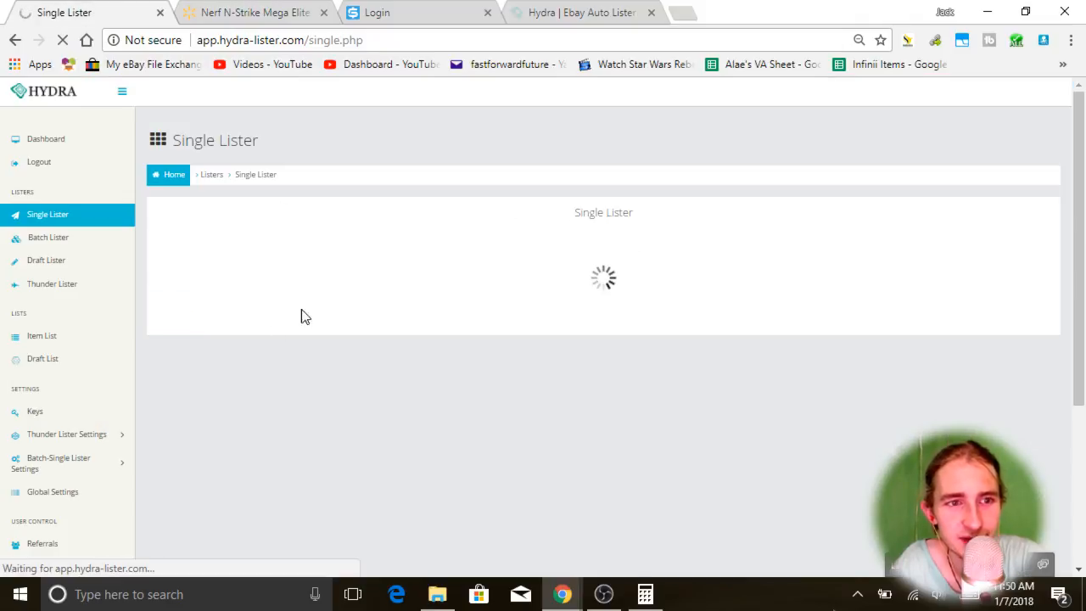
click(241, 9)
scroll(558, 371, up, 10)
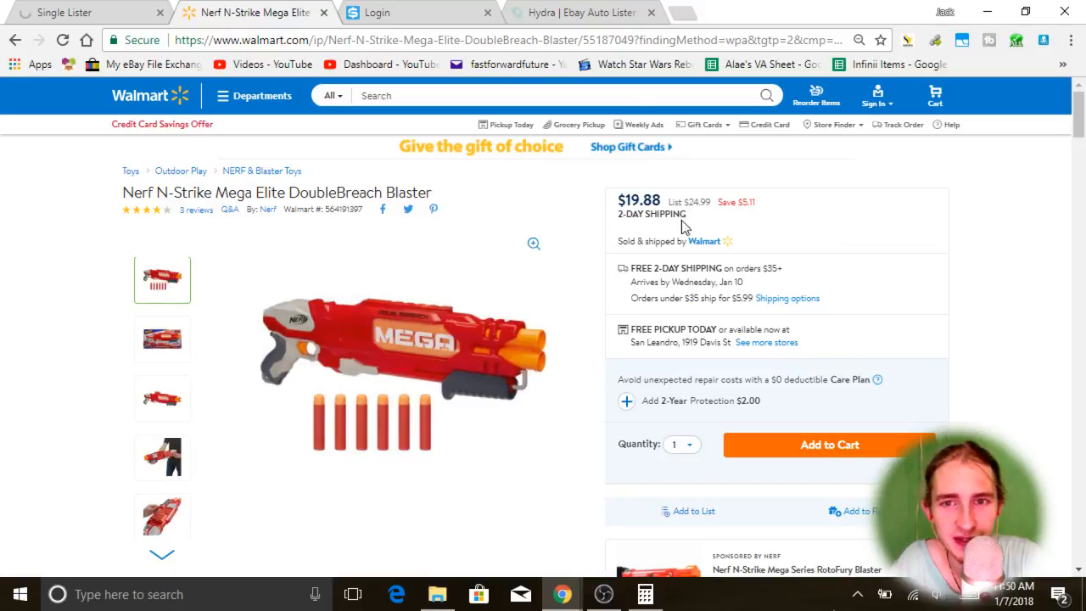
Check the blaster's current price on the Walmart page and return to Hydra's item processing page
drag(626, 202, 664, 209)
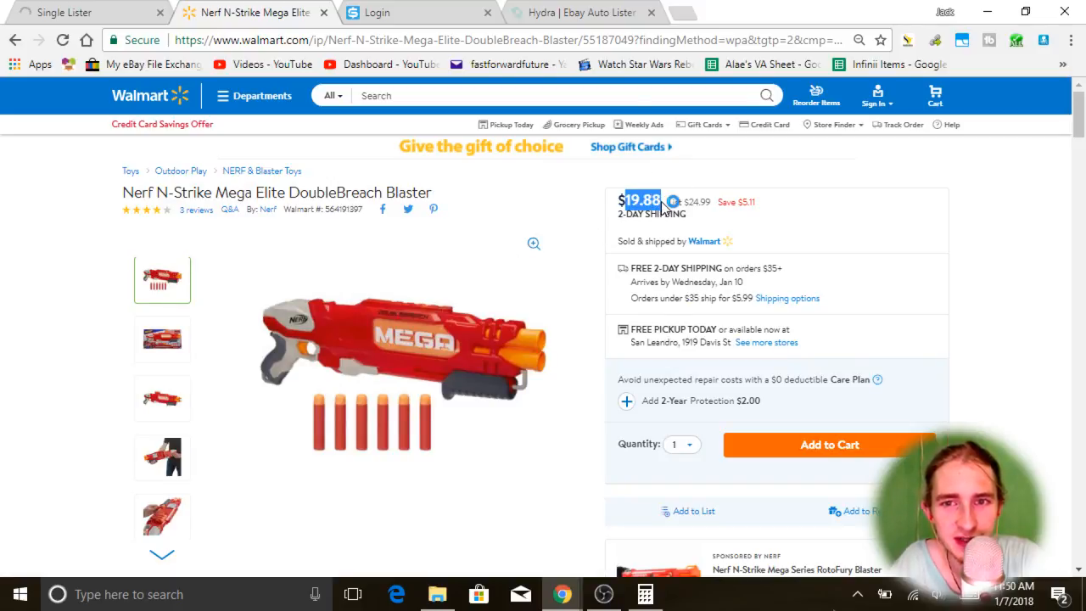
click(75, 10)
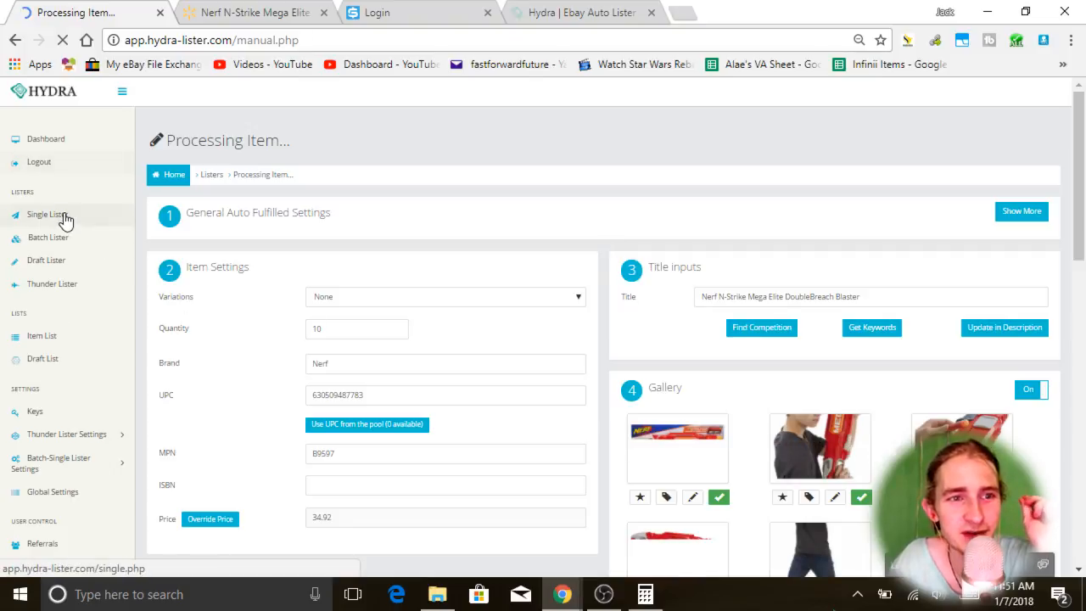
scroll(240, 258, down, 2)
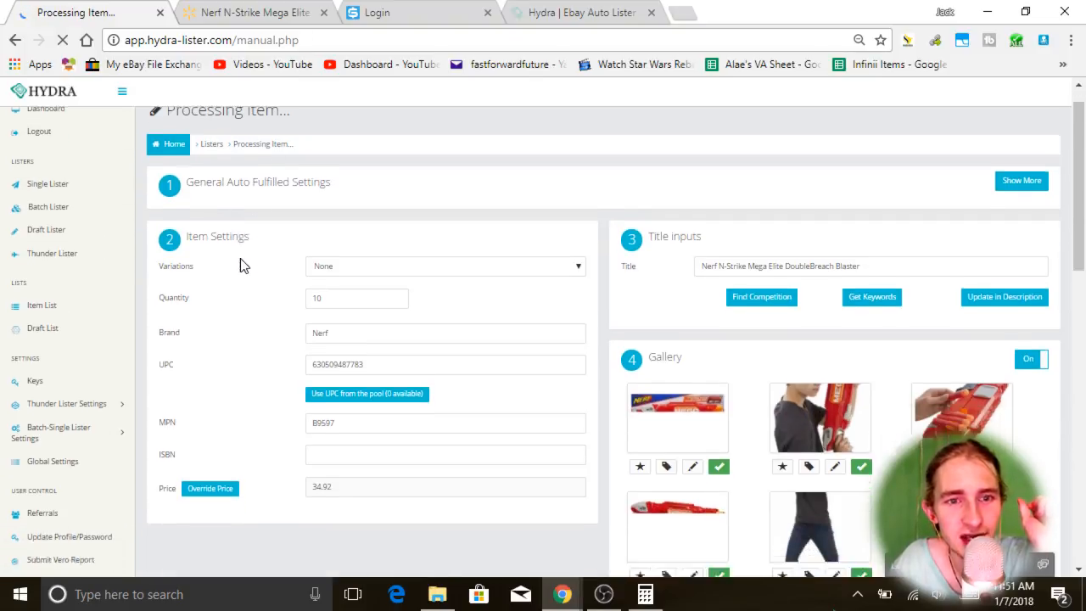
scroll(247, 215, up, 1)
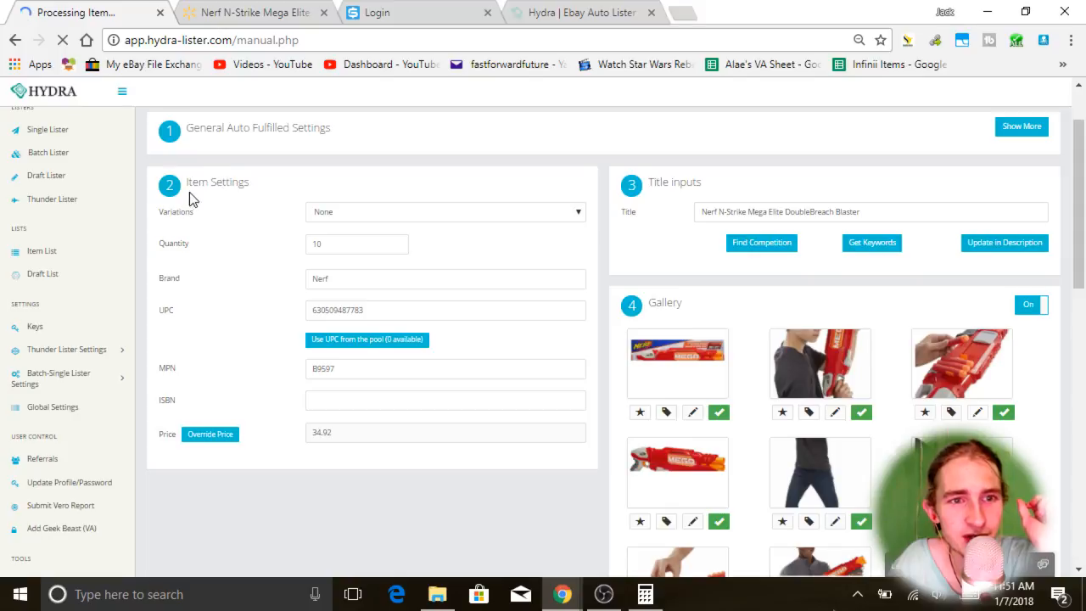
Examine the options offered by the Variations setting in the blaster's Item Settings
click(385, 215)
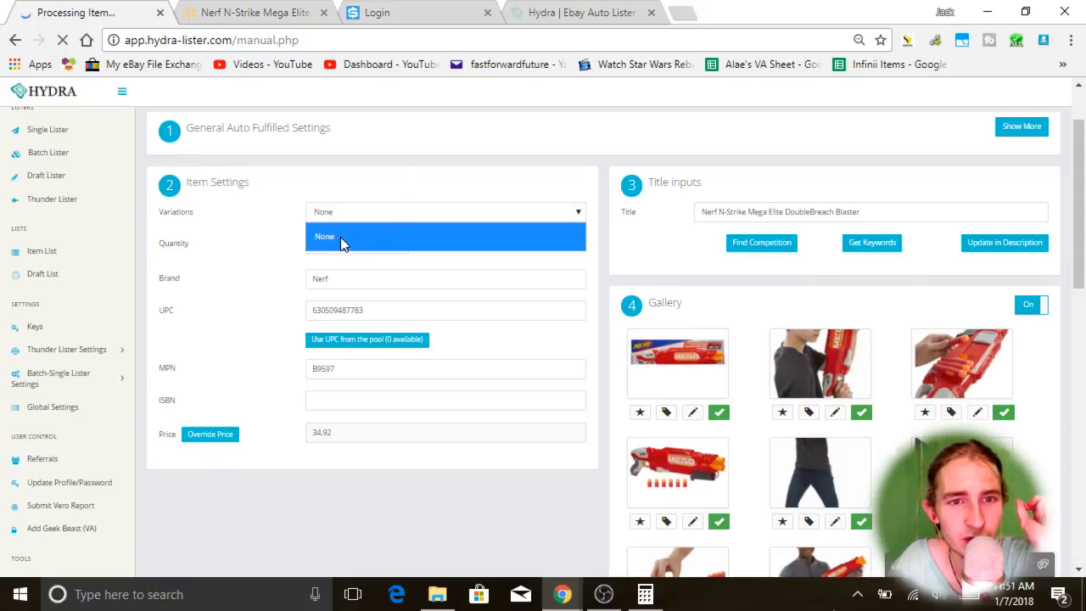
click(244, 226)
click(331, 212)
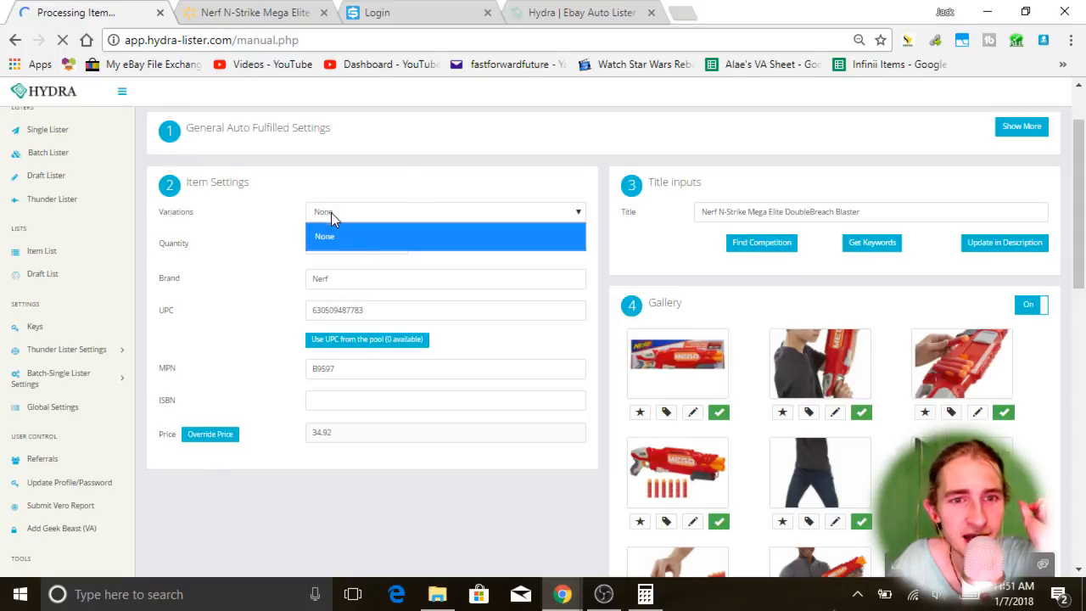
click(335, 217)
click(331, 216)
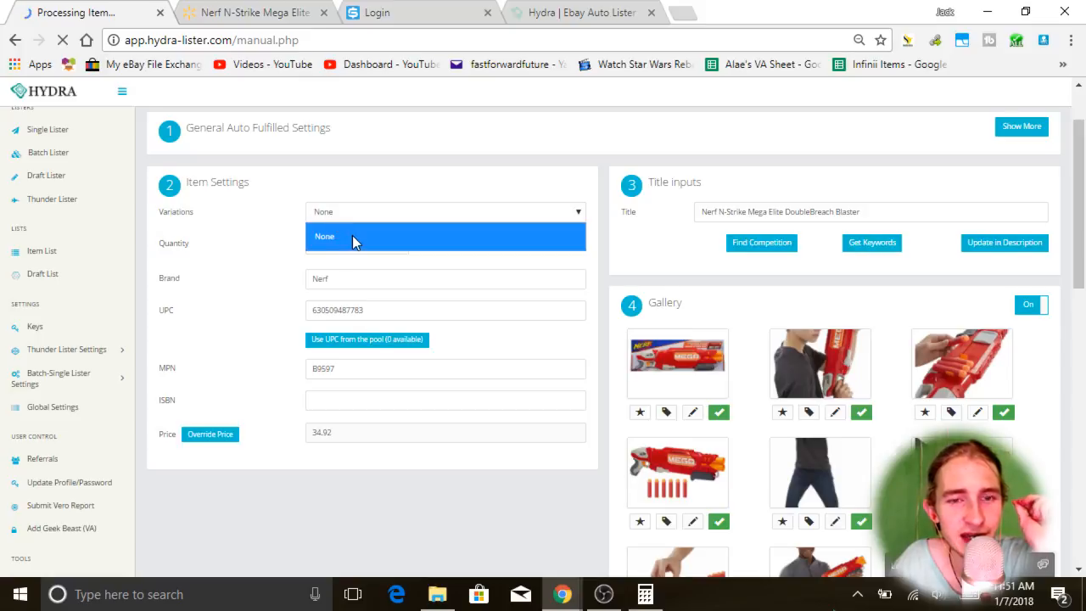
click(352, 235)
click(337, 214)
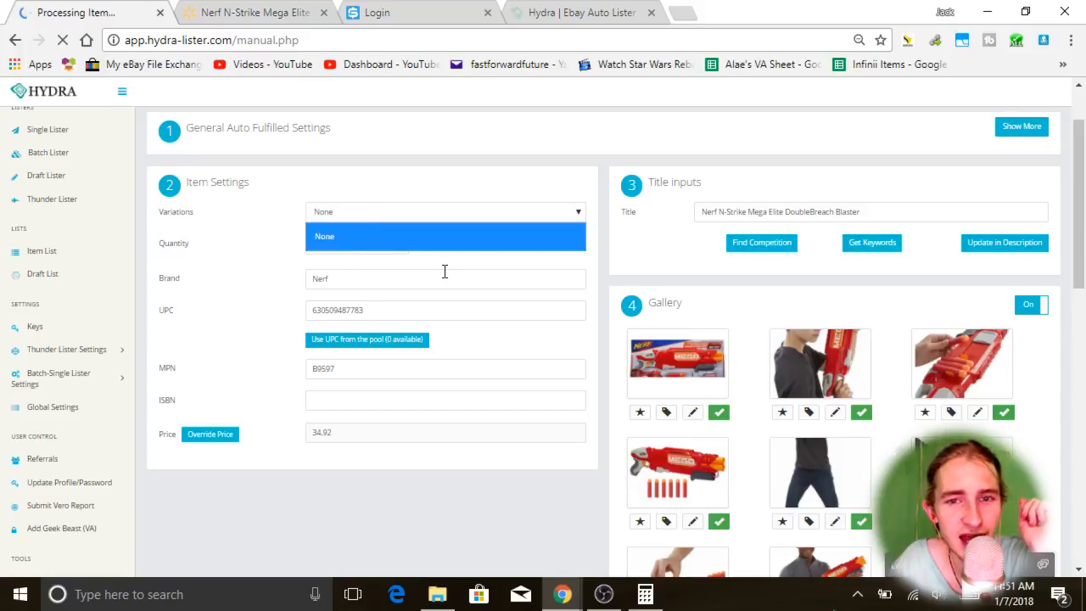
click(363, 235)
click(352, 212)
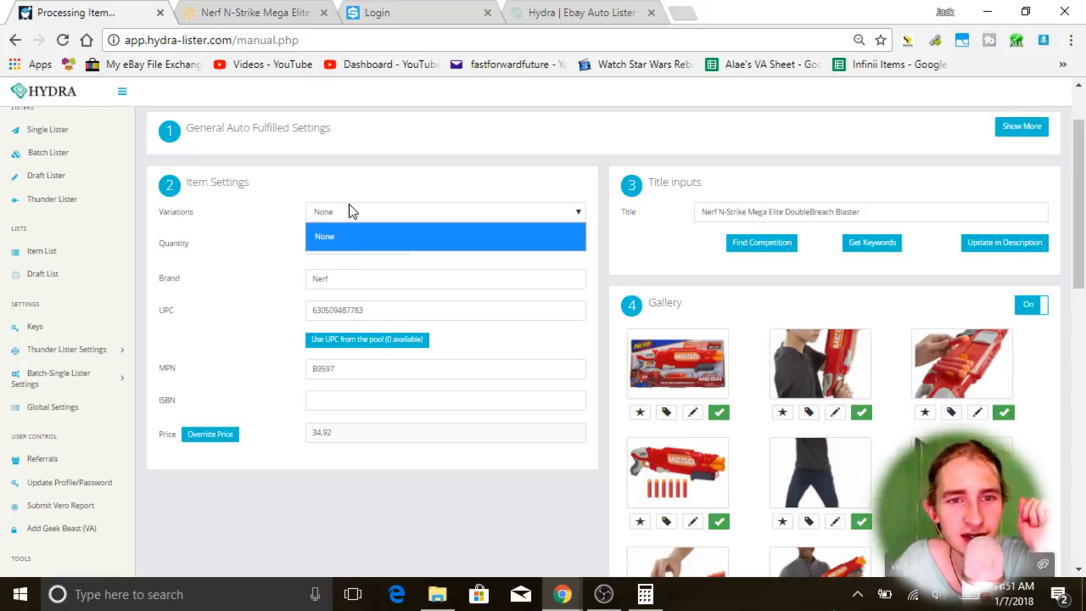
click(334, 268)
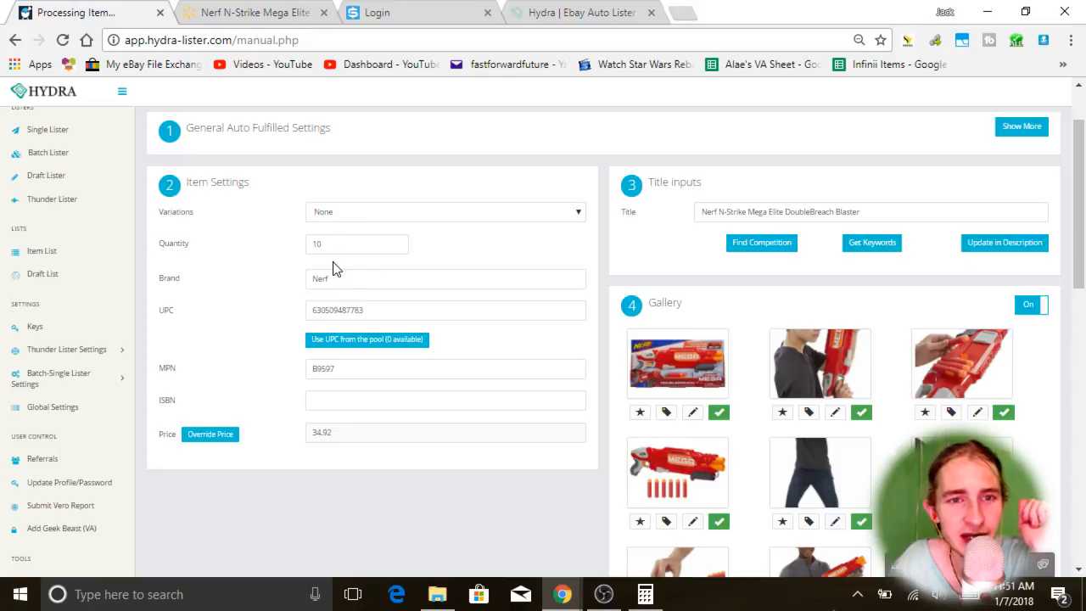
Review the blaster's gallery images and its Quantity, UPC, MPN and Price fields in Item Settings
scroll(451, 322, down, 10)
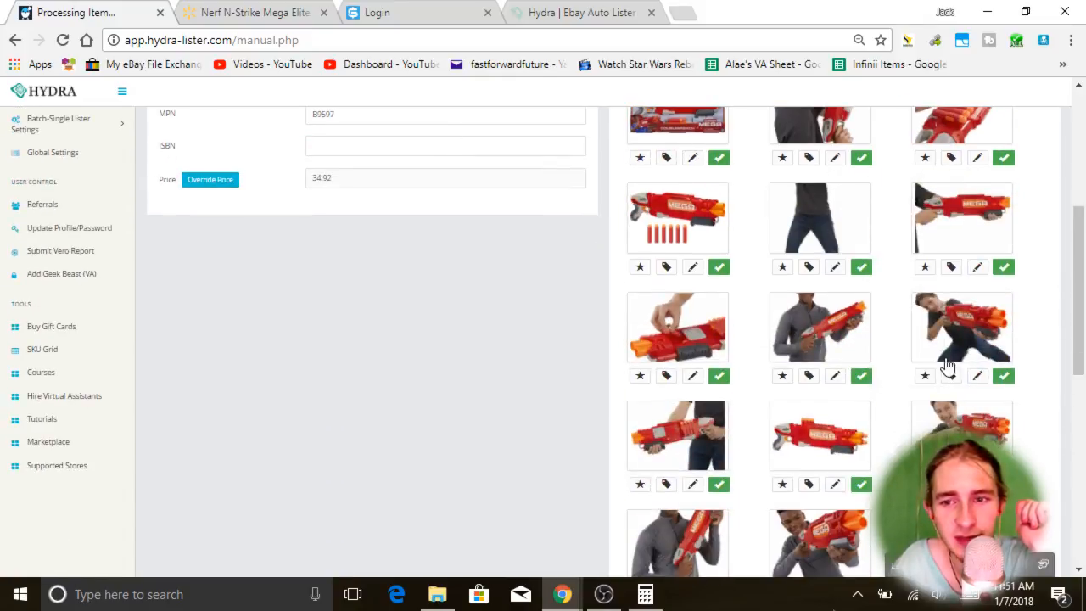
scroll(581, 271, up, 5)
scroll(785, 353, up, 4)
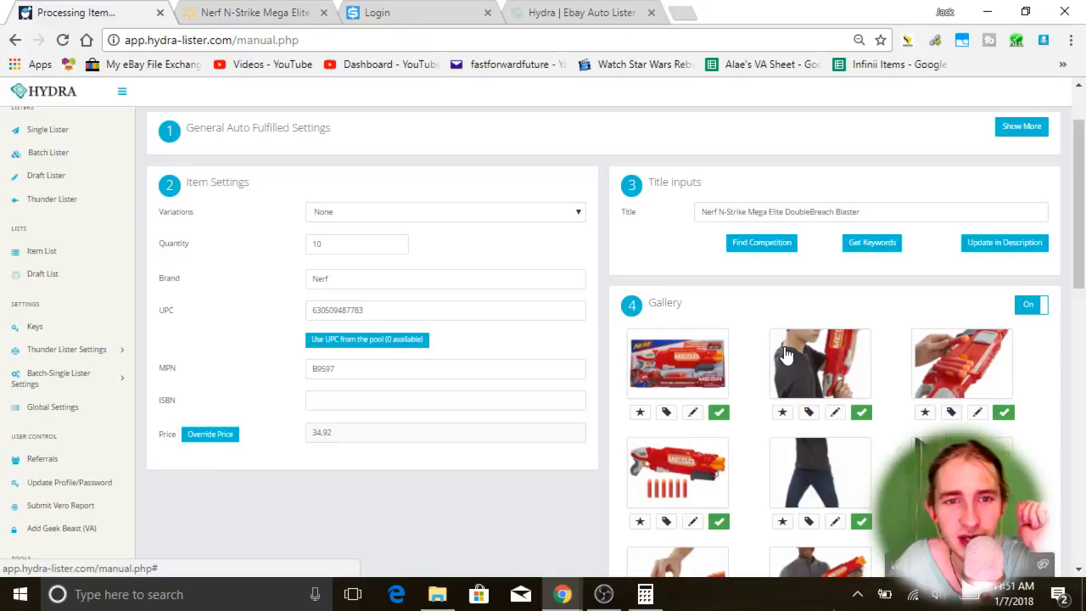
double_click(361, 236)
click(246, 249)
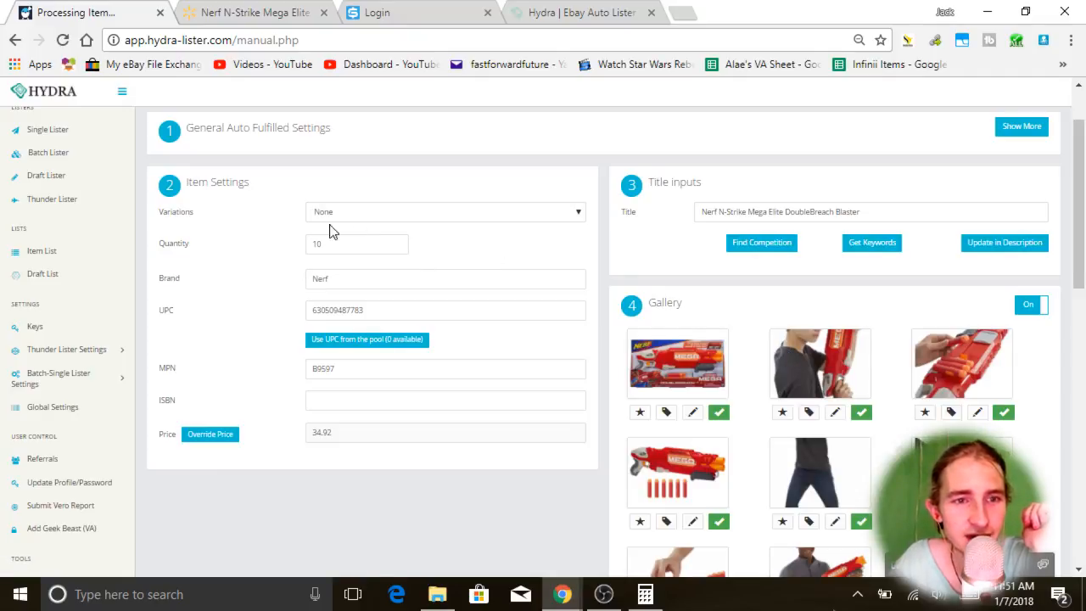
double_click(333, 312)
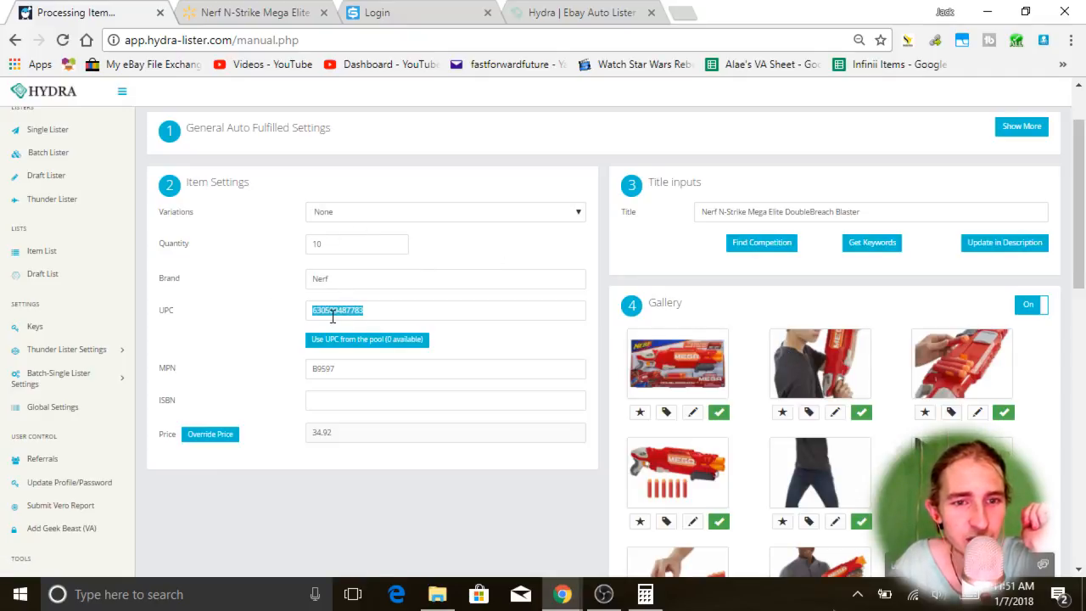
double_click(328, 368)
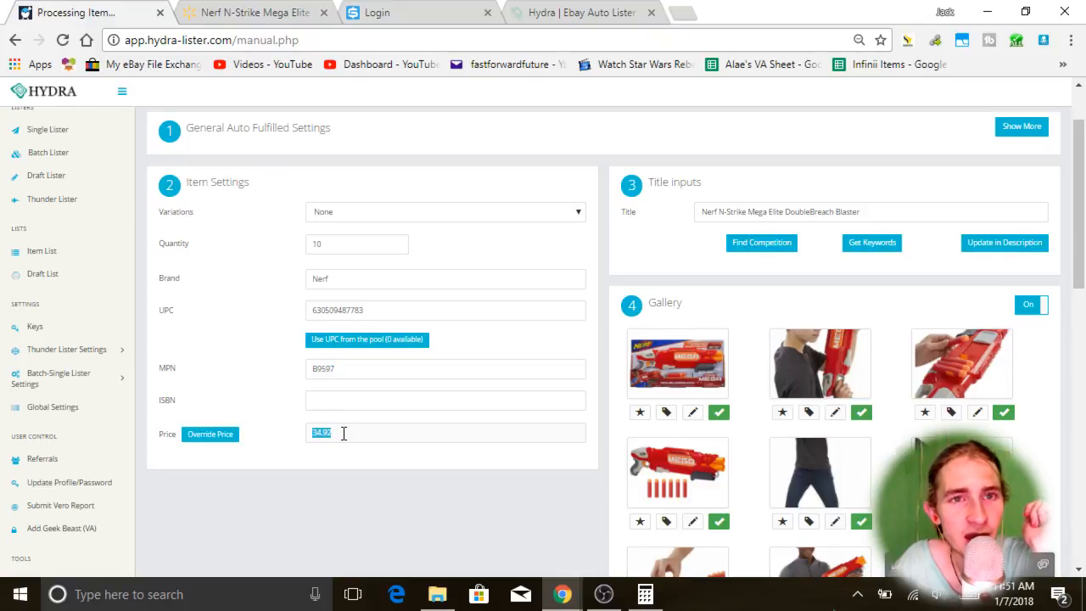
Return to the Walmart product page and enter the blaster's price of 19.88 in Calculator
click(569, 10)
click(420, 11)
click(255, 12)
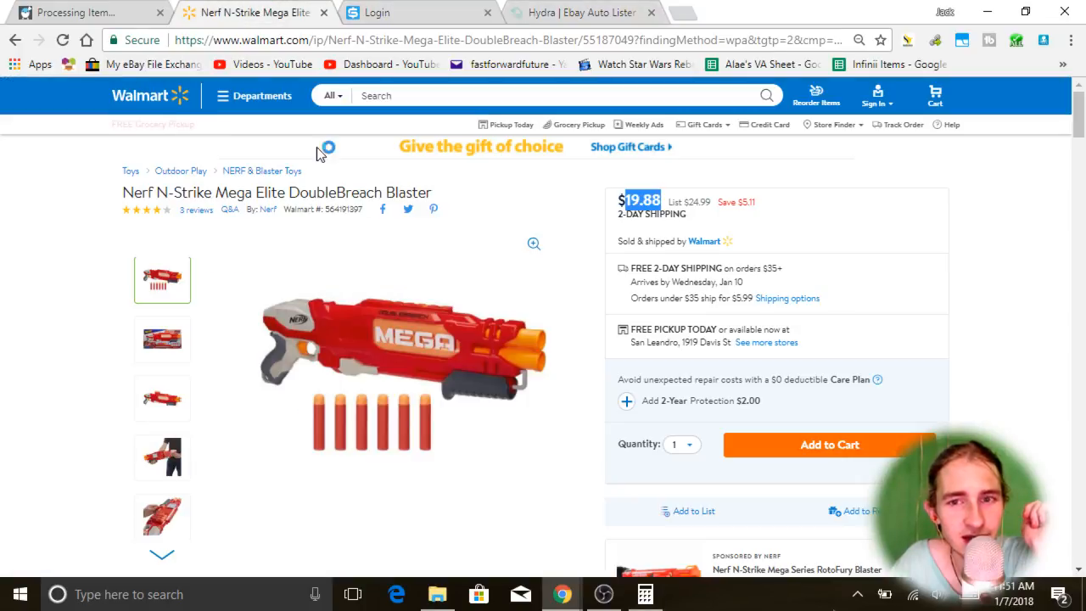
double_click(650, 214)
click(645, 594)
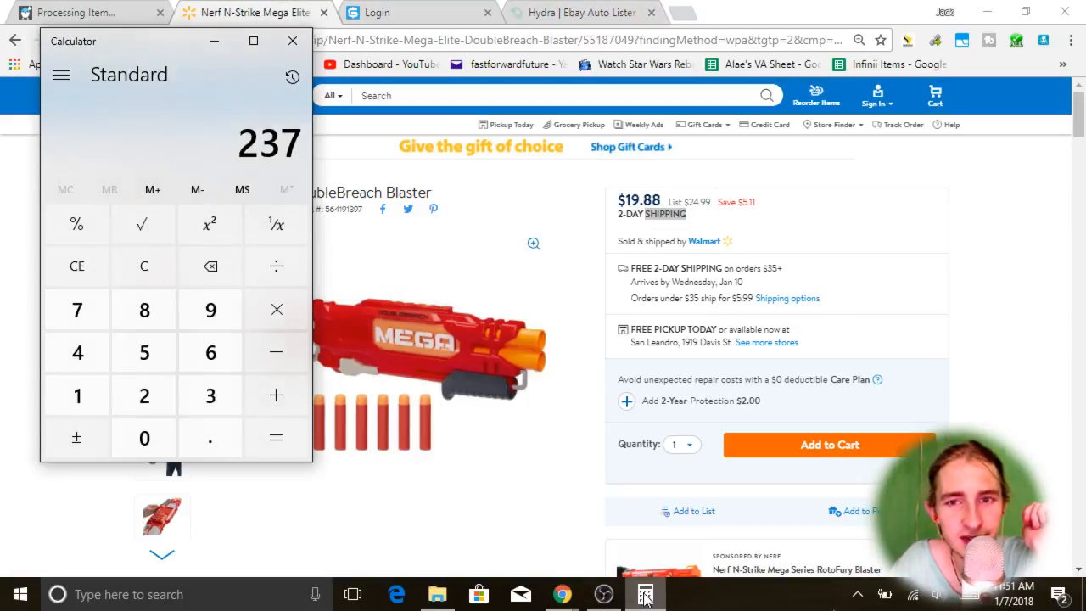
click(77, 396)
click(211, 310)
click(210, 438)
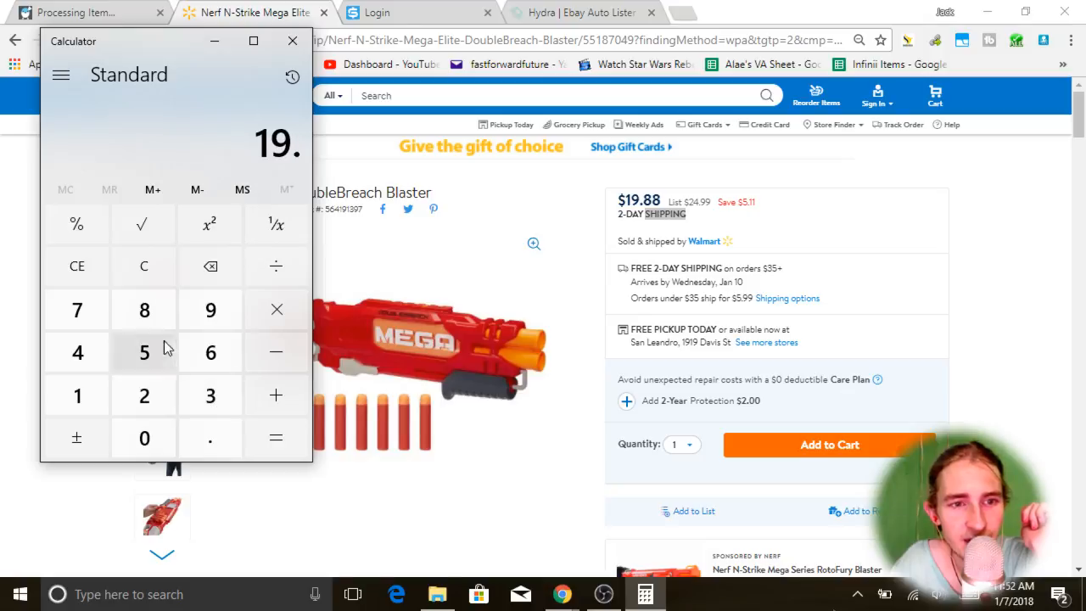
click(146, 312)
click(146, 312)
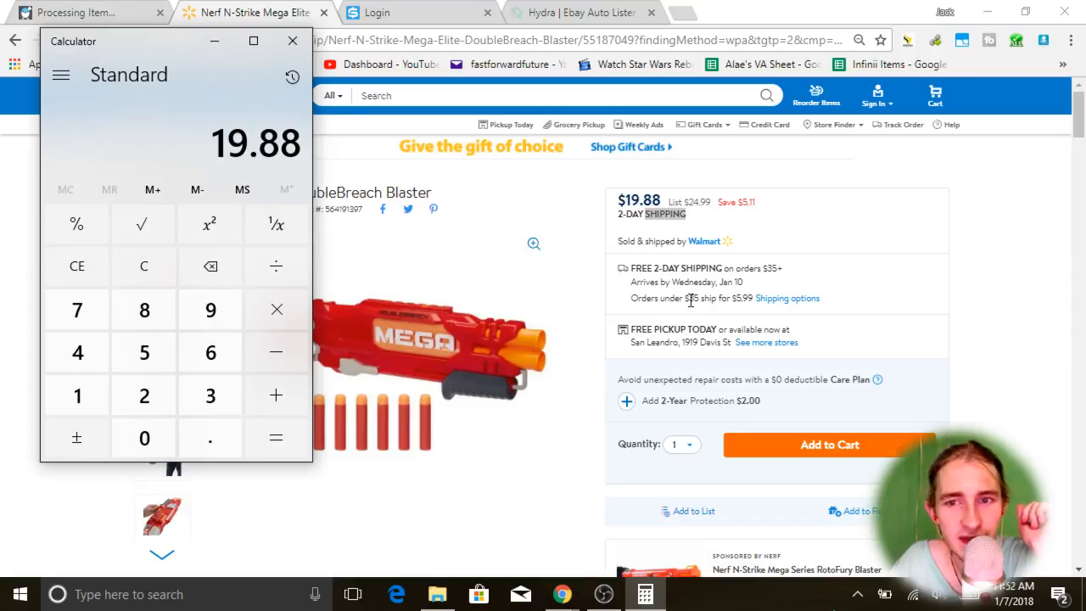
Check Walmart's $35 shipping threshold and add the 5.99 shipping charge to the price in Calculator
drag(686, 299, 704, 299)
click(645, 594)
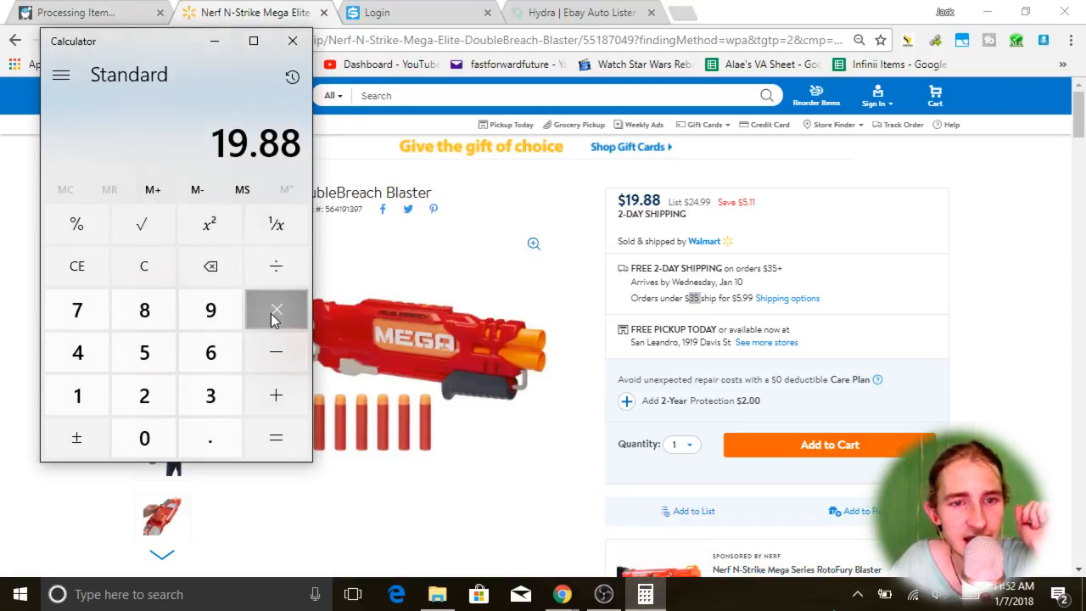
click(274, 398)
click(144, 357)
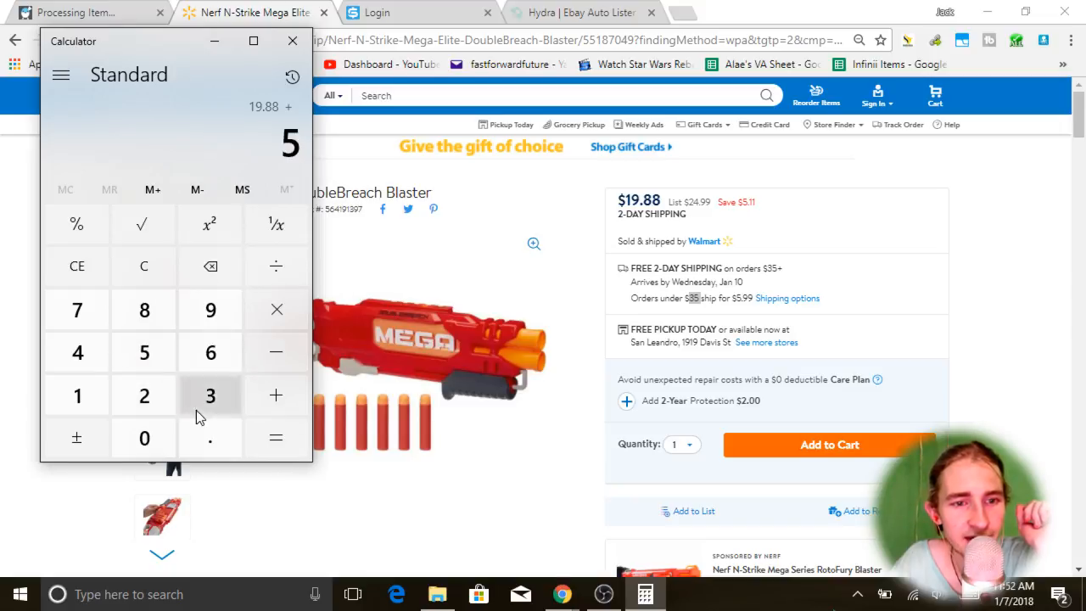
click(210, 435)
click(223, 307)
click(226, 301)
click(281, 437)
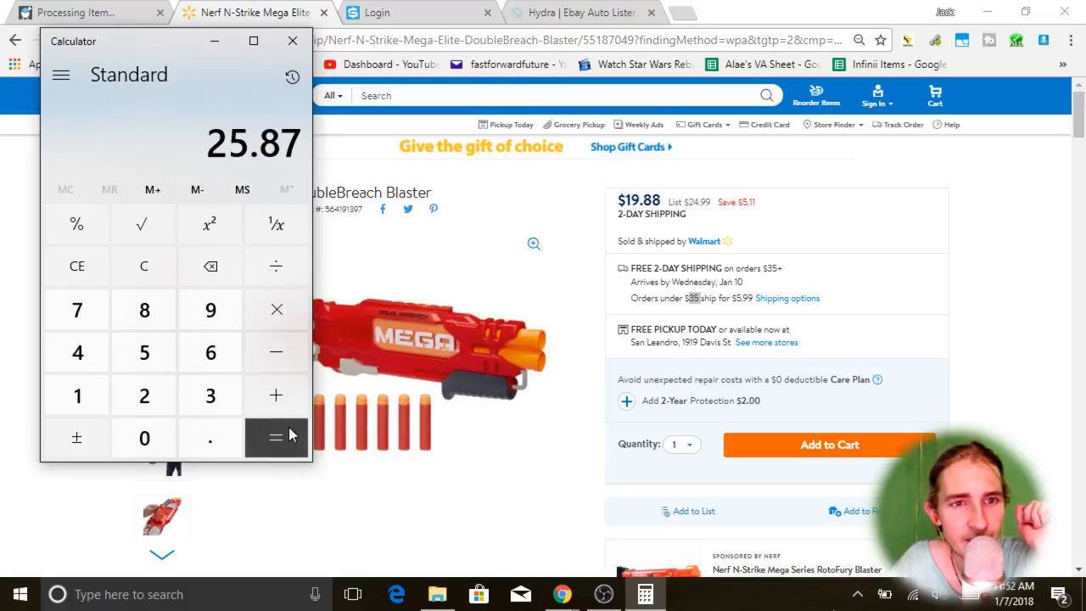
Multiply the combined item and shipping cost by 1.3 in Calculator
click(287, 317)
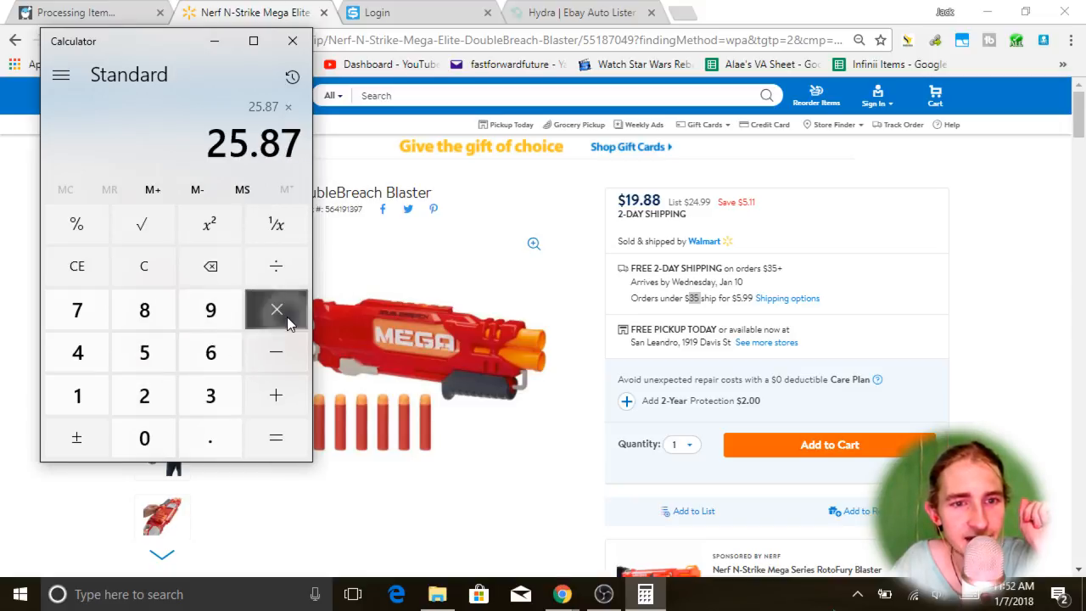
click(78, 389)
click(212, 431)
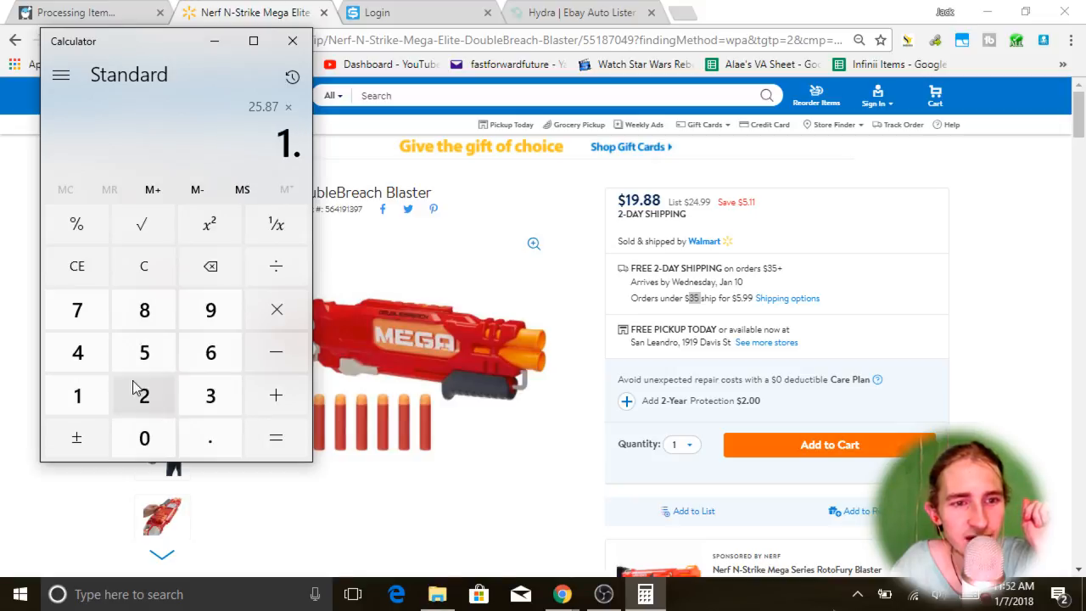
click(210, 396)
click(276, 438)
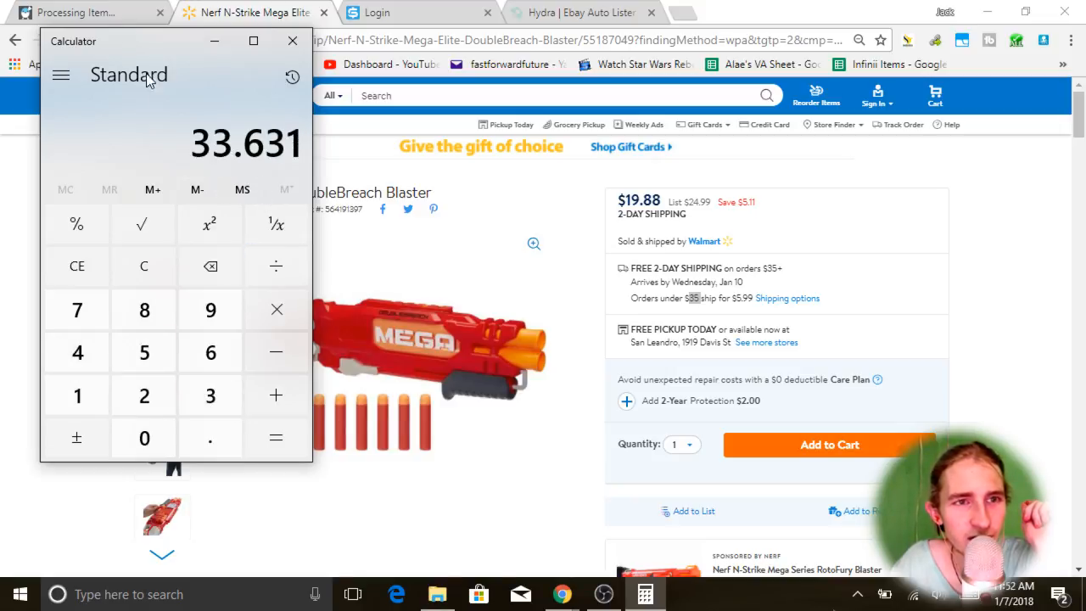
Compare the calculated price with the Price field on Hydra's item page and close Calculator
click(82, 10)
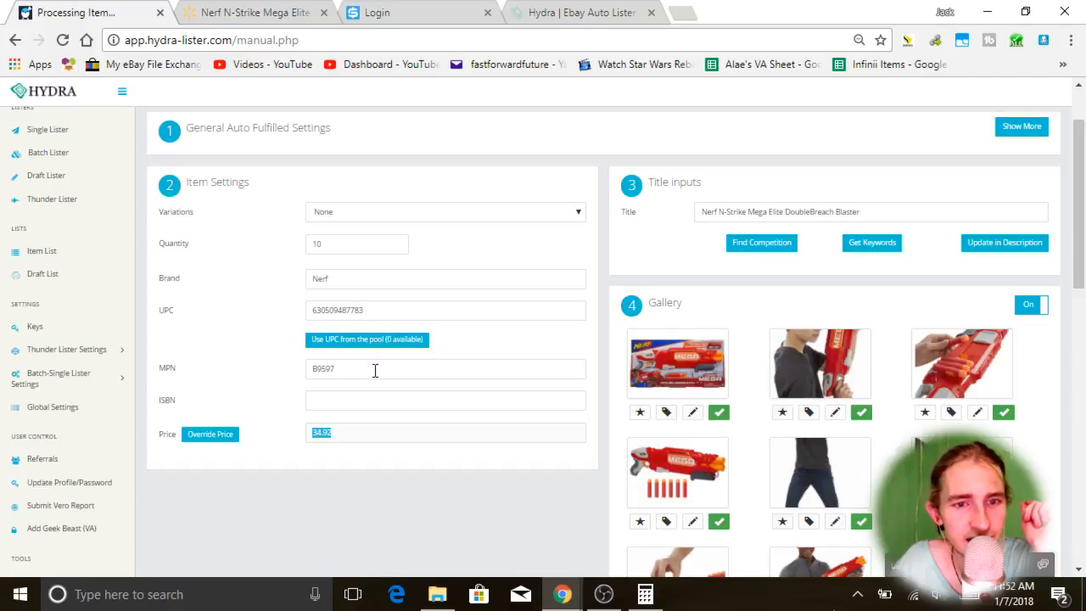
click(644, 595)
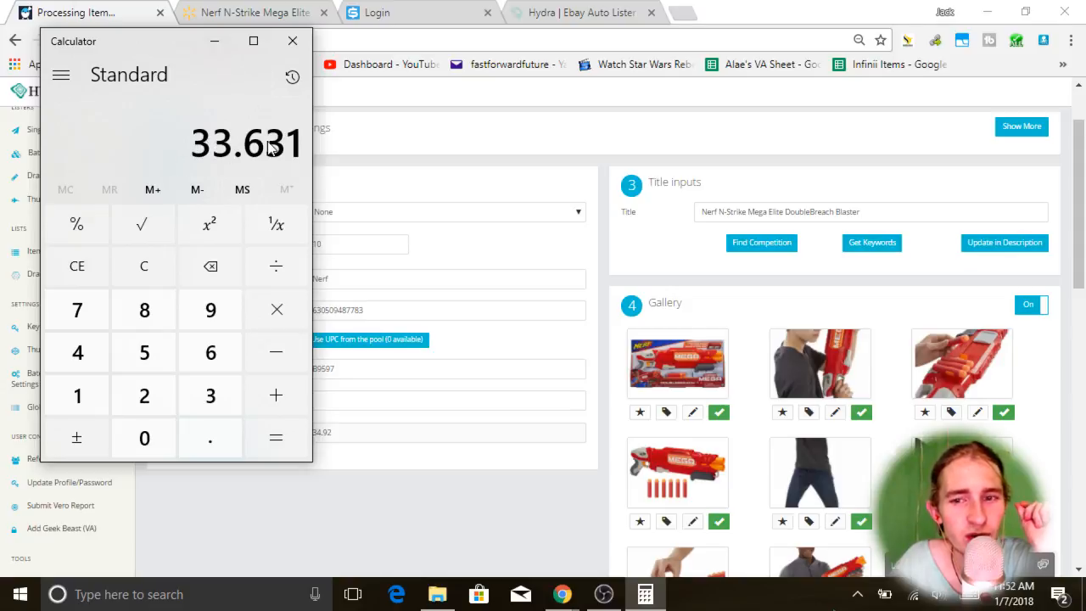
click(294, 42)
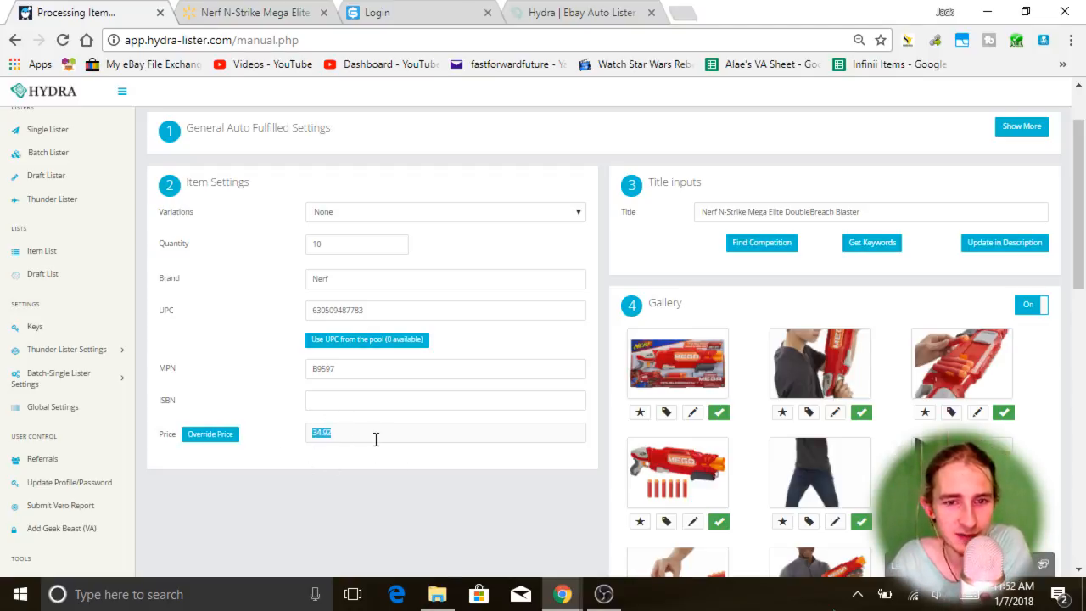
click(353, 481)
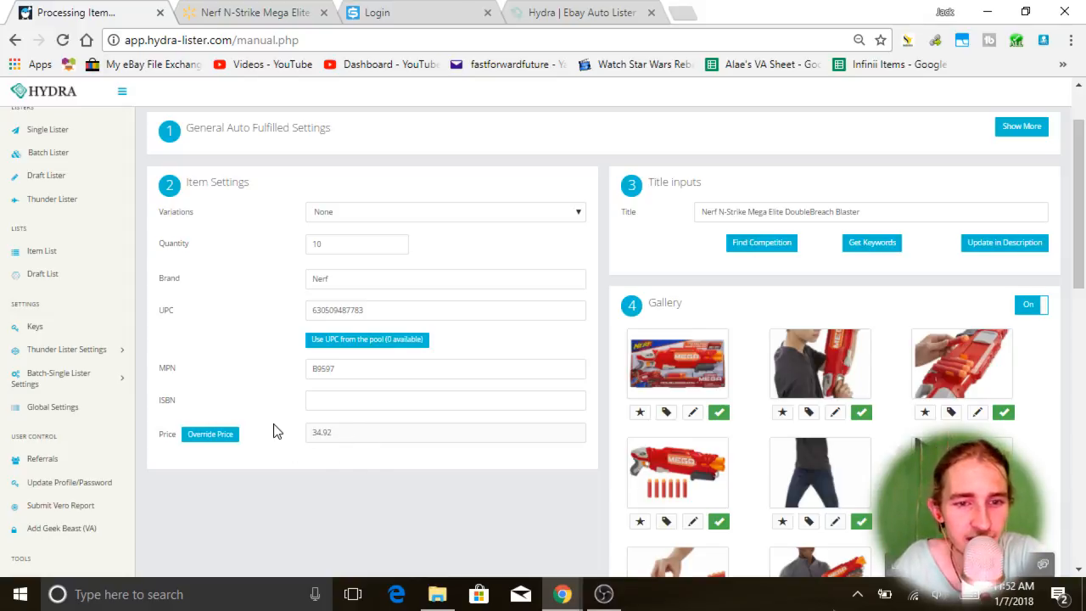
Override the blaster's listing price in Item Settings with 36 and check the Margin field
scroll(288, 396, down, 1)
double_click(364, 351)
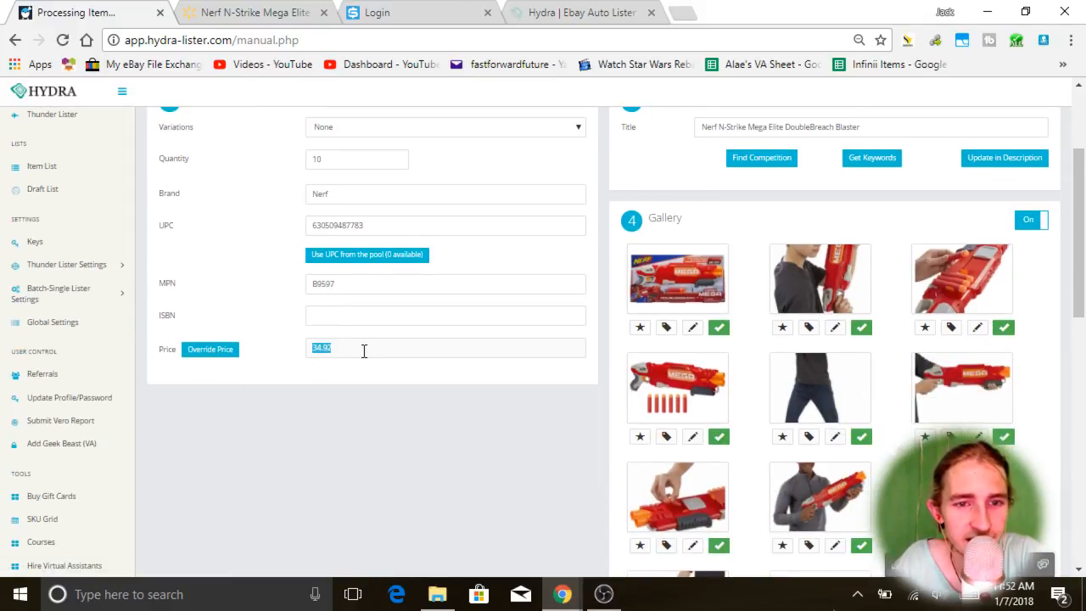
click(223, 347)
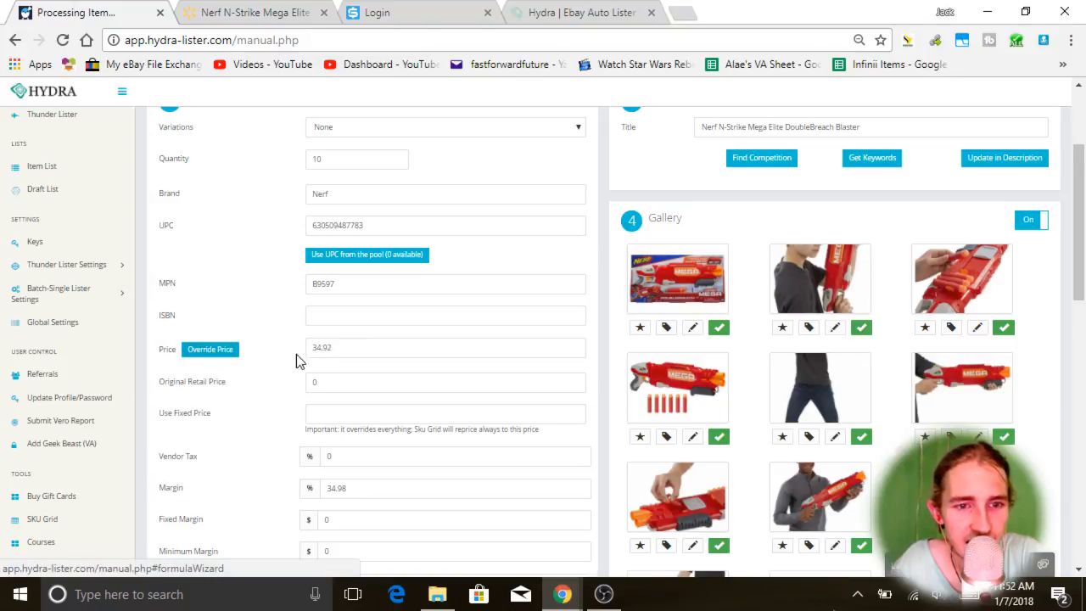
double_click(342, 351)
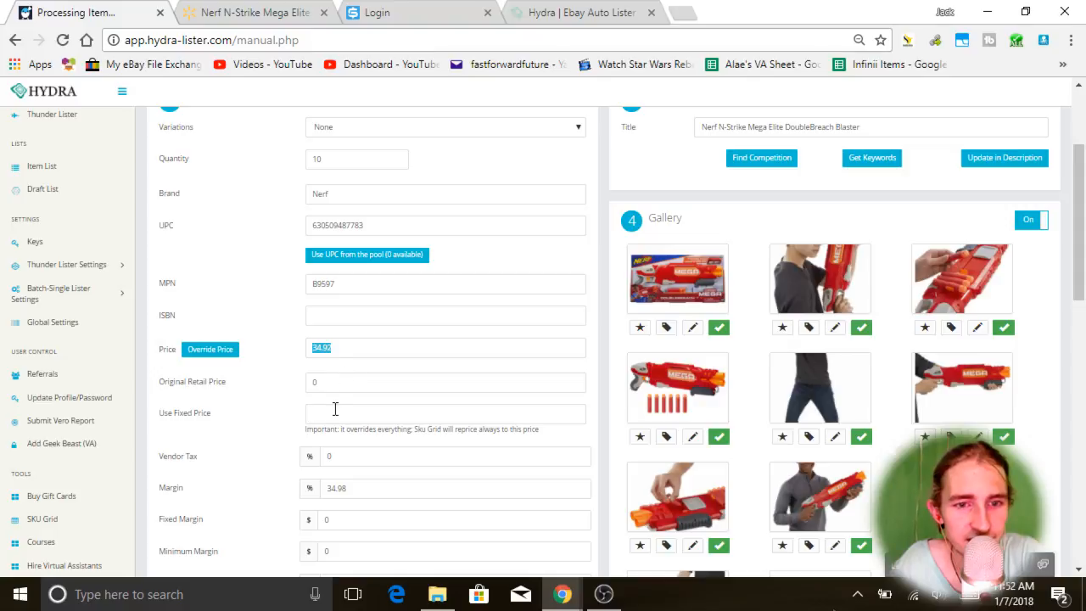
double_click(340, 346)
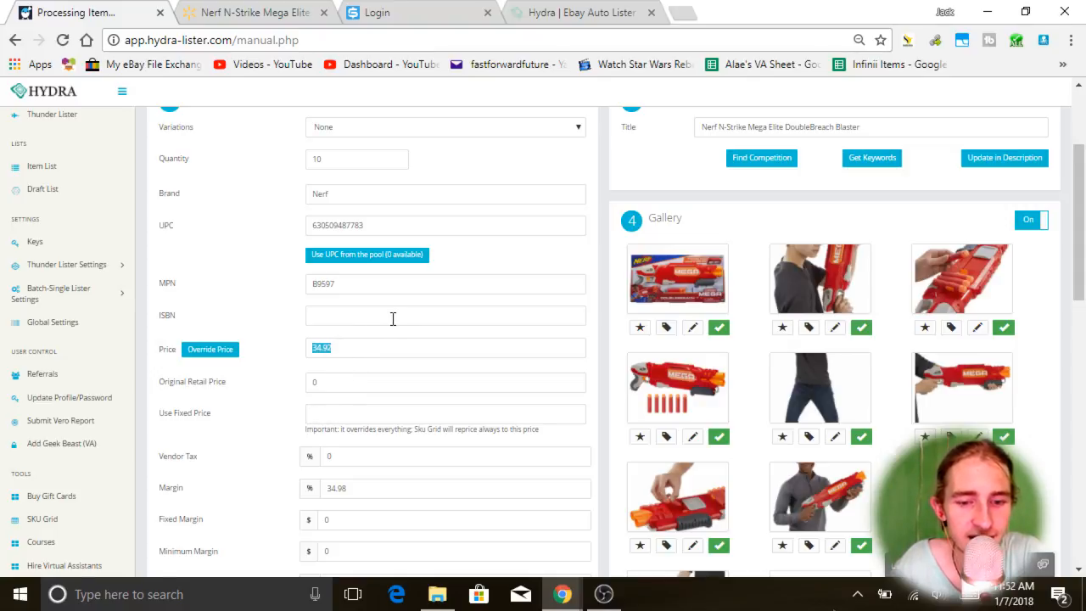
text(36)
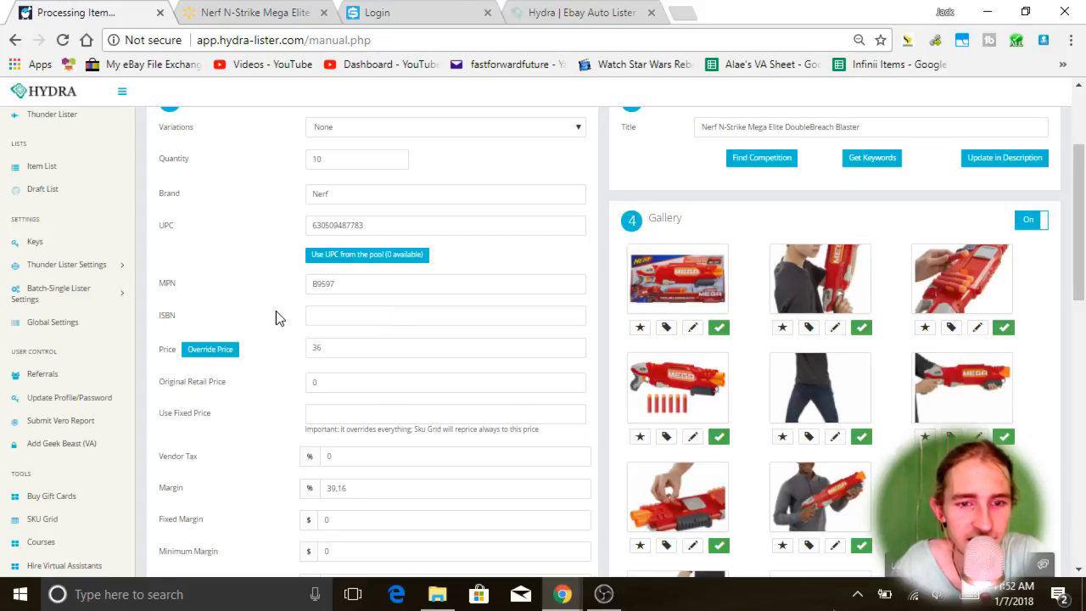
scroll(342, 390, down, 2)
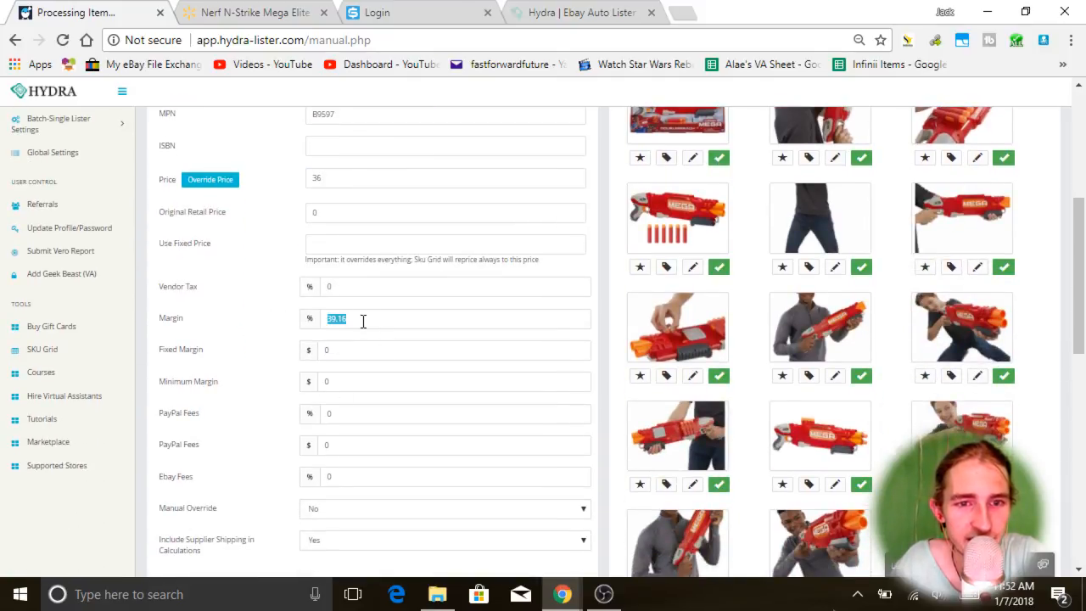
Compare the Margin percentage with the overridden Price in the blaster's Item Settings
drag(355, 326, 289, 340)
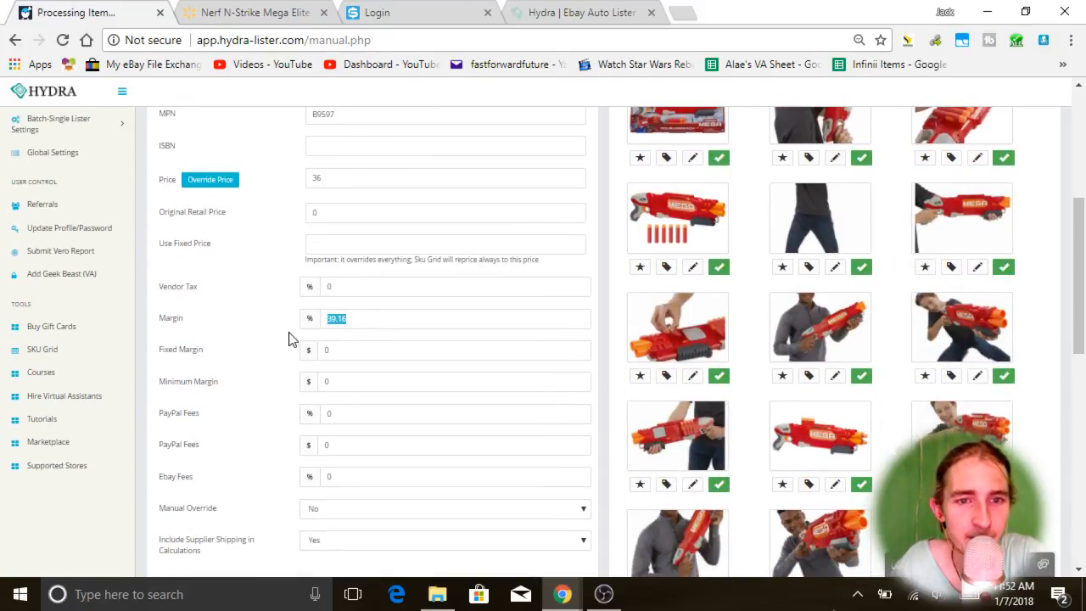
click(331, 321)
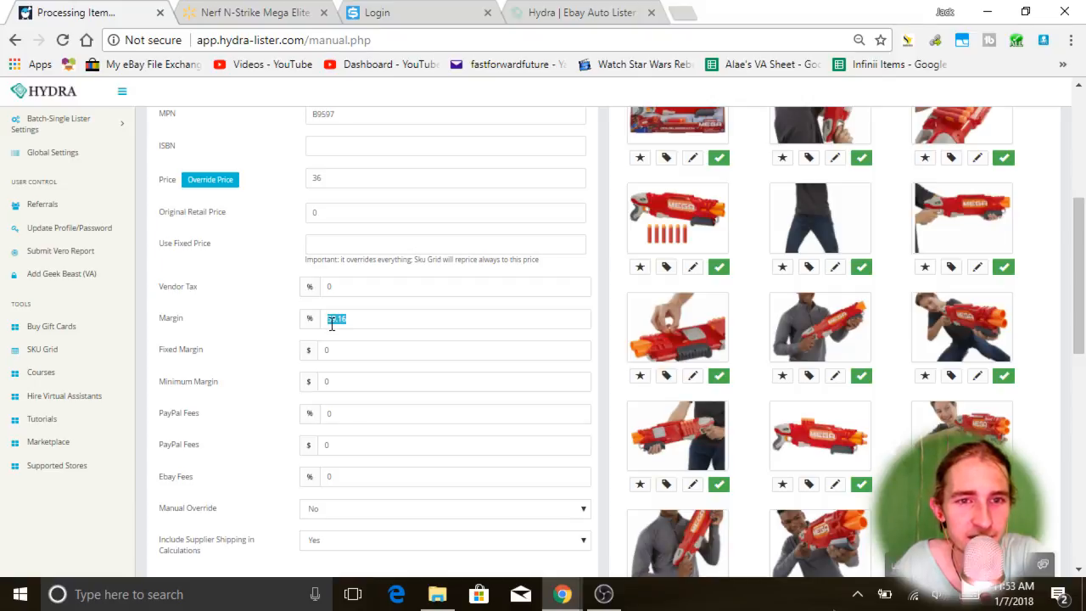
scroll(274, 337, up, 1)
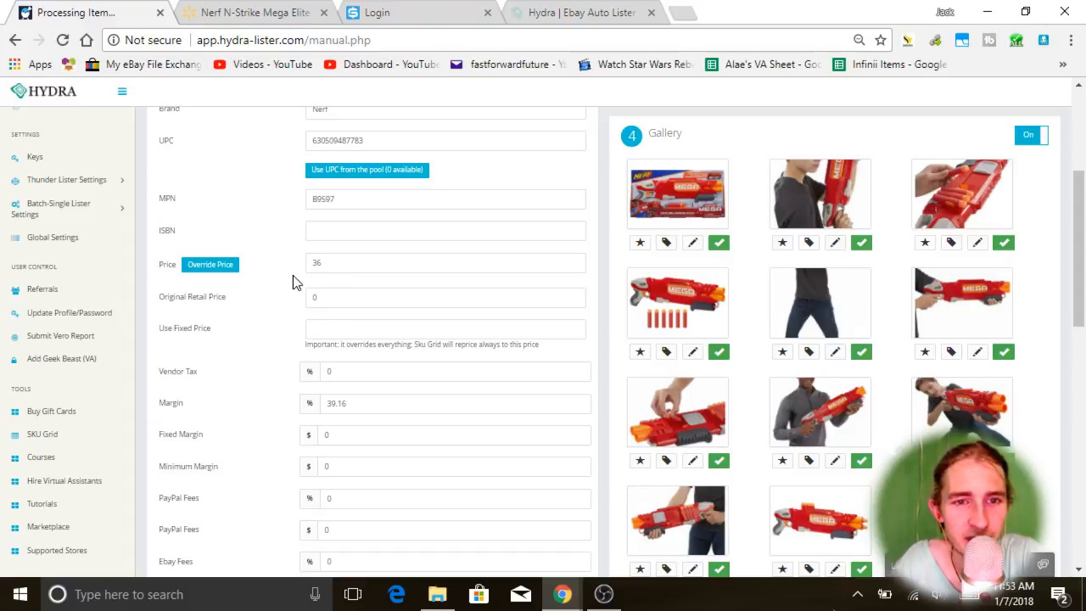
click(328, 263)
drag(372, 406, 303, 418)
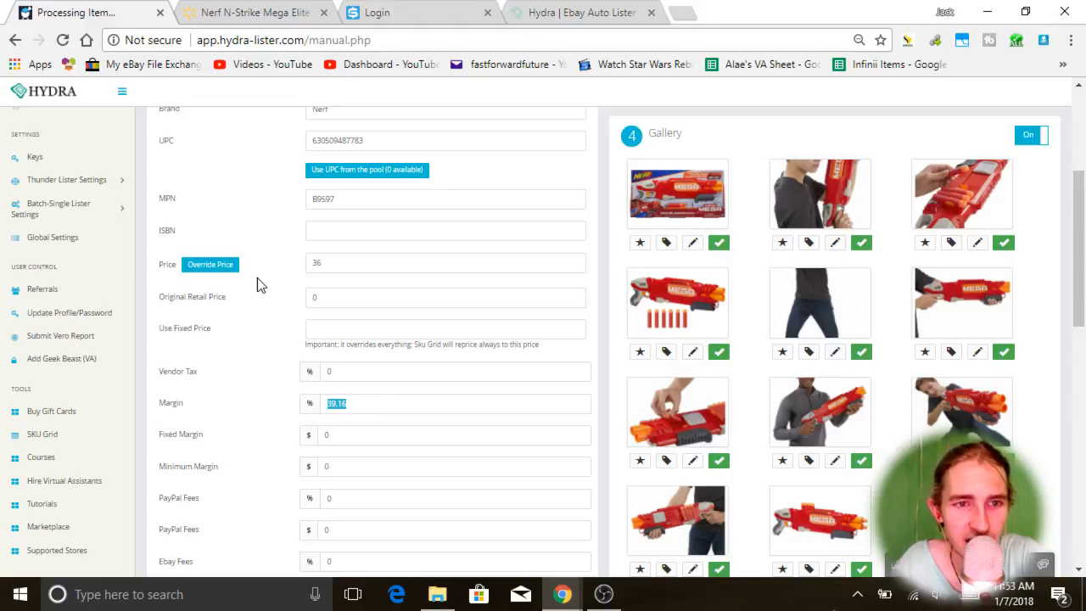
Check the blaster's price on the Walmart page against the Margin field on Hydra's item page
click(272, 17)
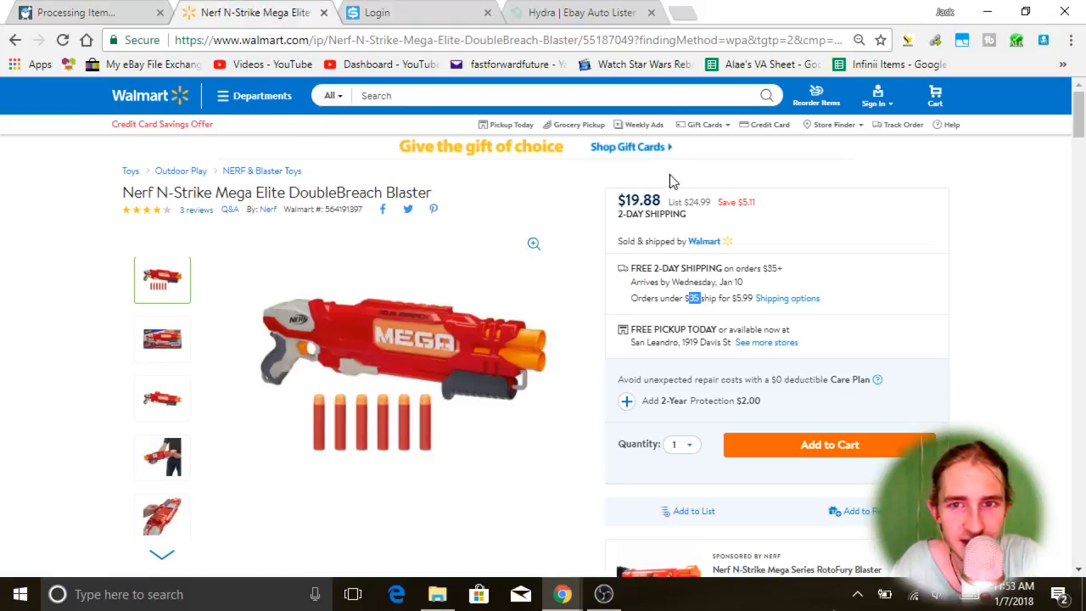
drag(627, 204, 660, 201)
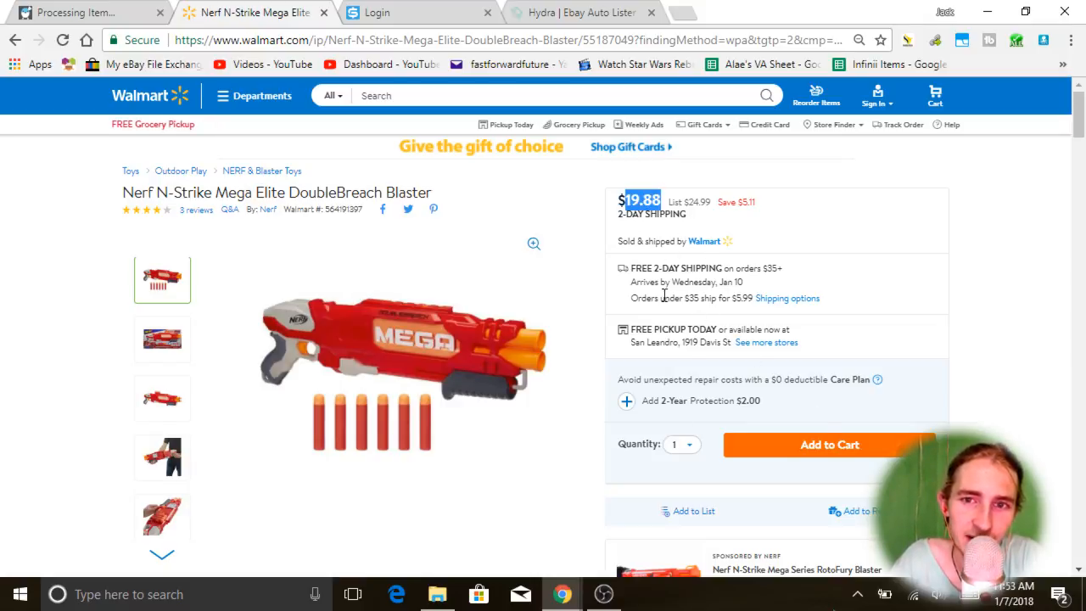
click(113, 11)
drag(363, 410, 298, 414)
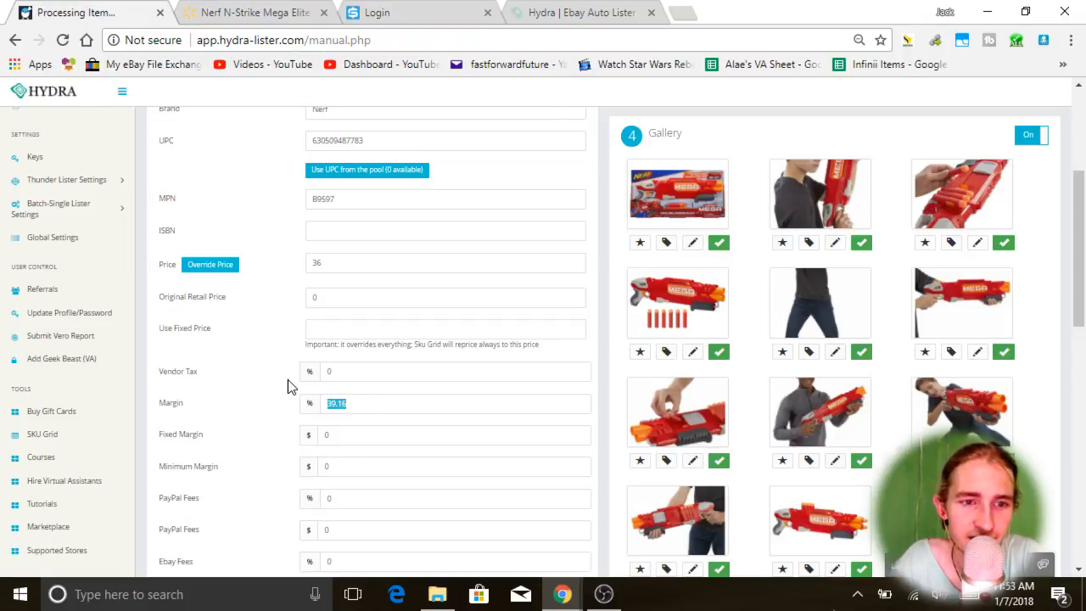
click(225, 9)
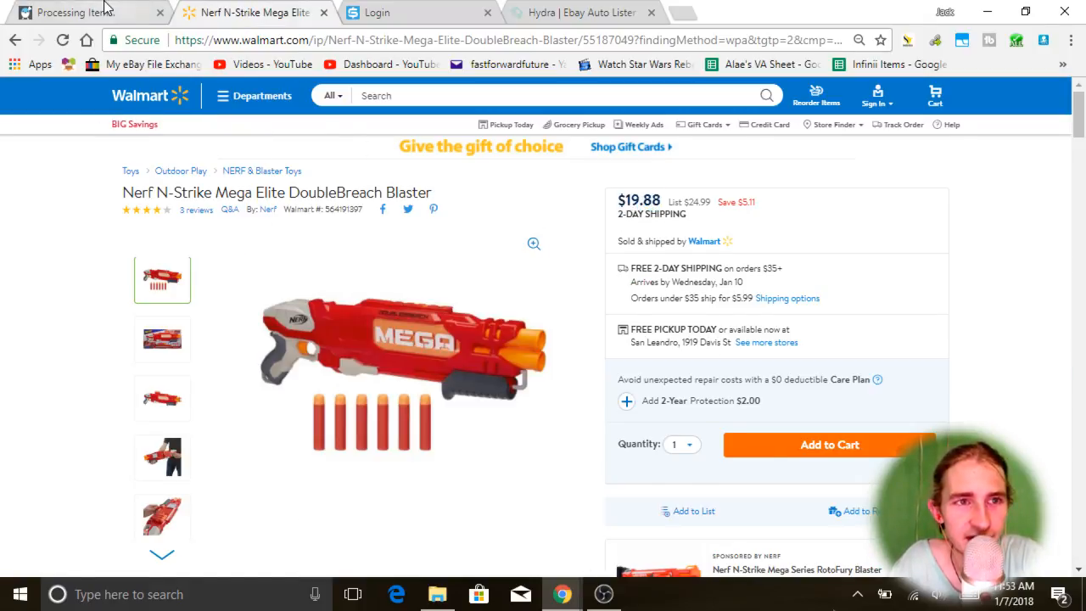
click(105, 8)
click(360, 280)
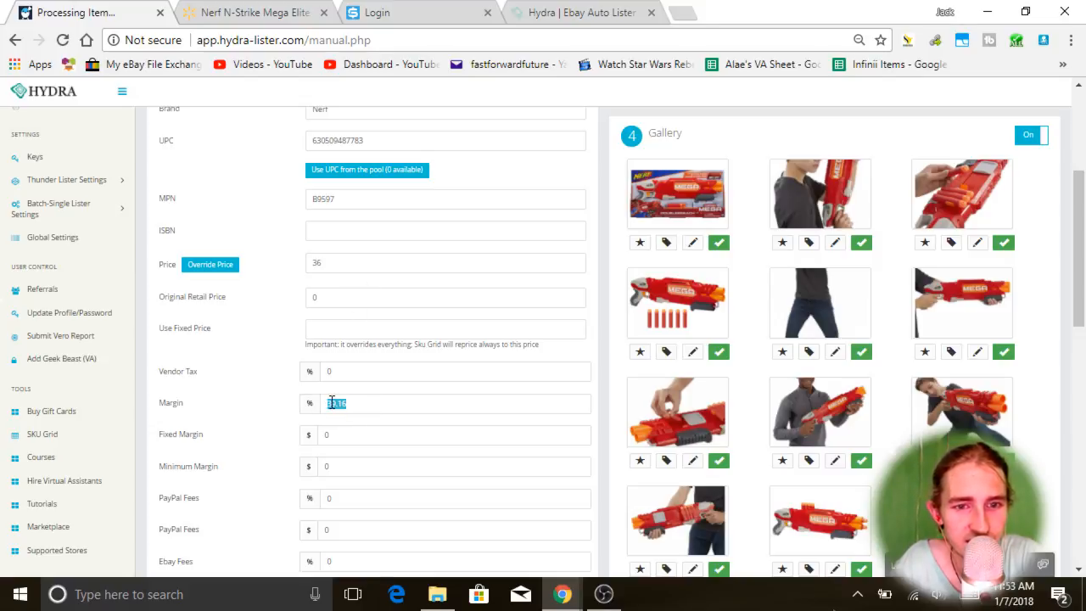
Override the blaster's listing price in Item Settings with 38
double_click(332, 266)
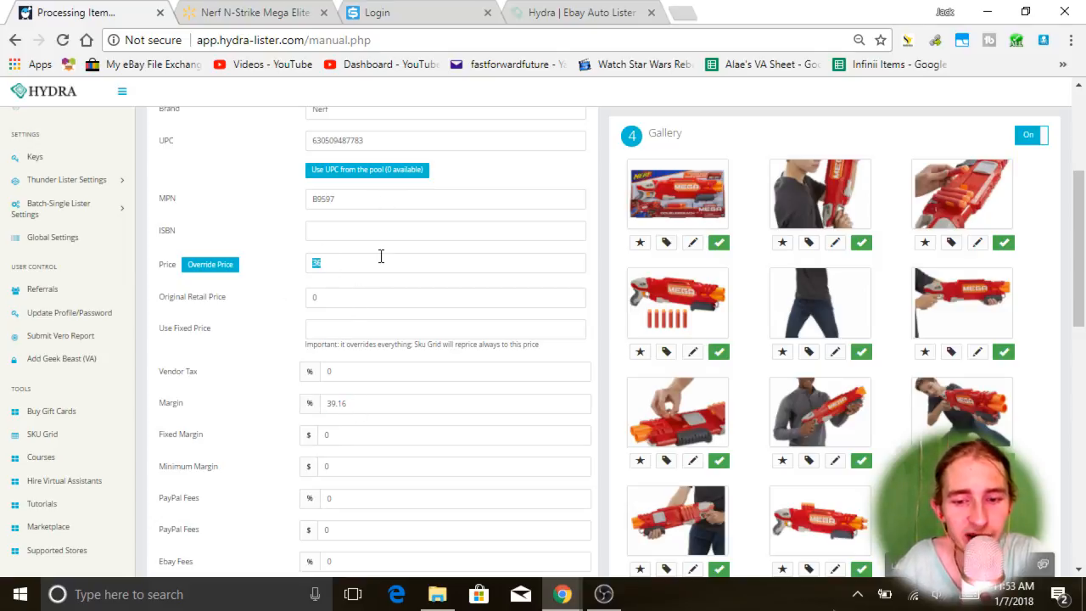
text(38)
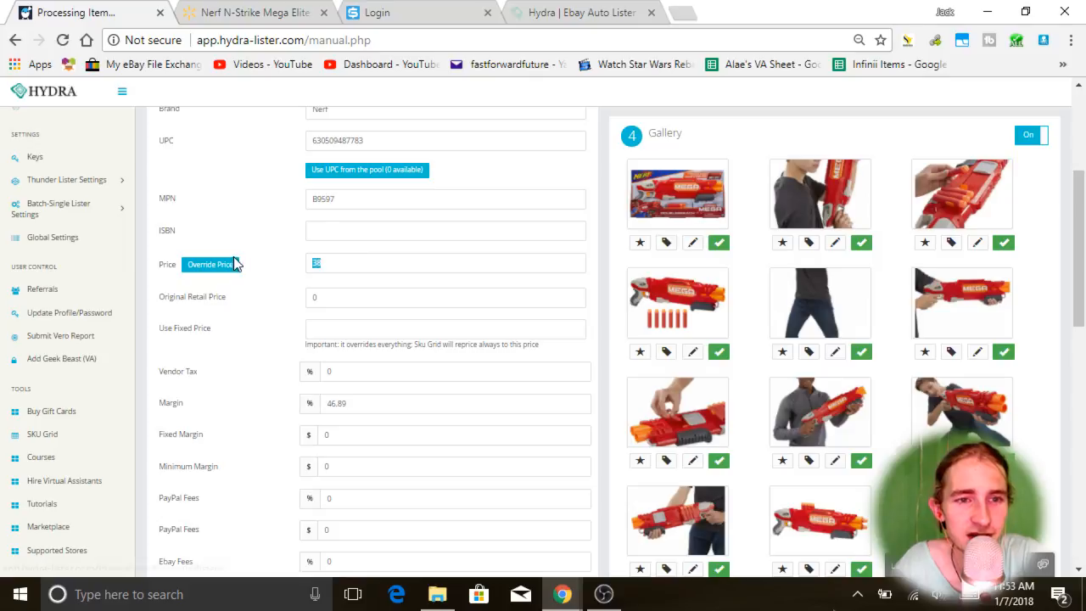
scroll(299, 338, up, 1)
scroll(298, 338, up, 1)
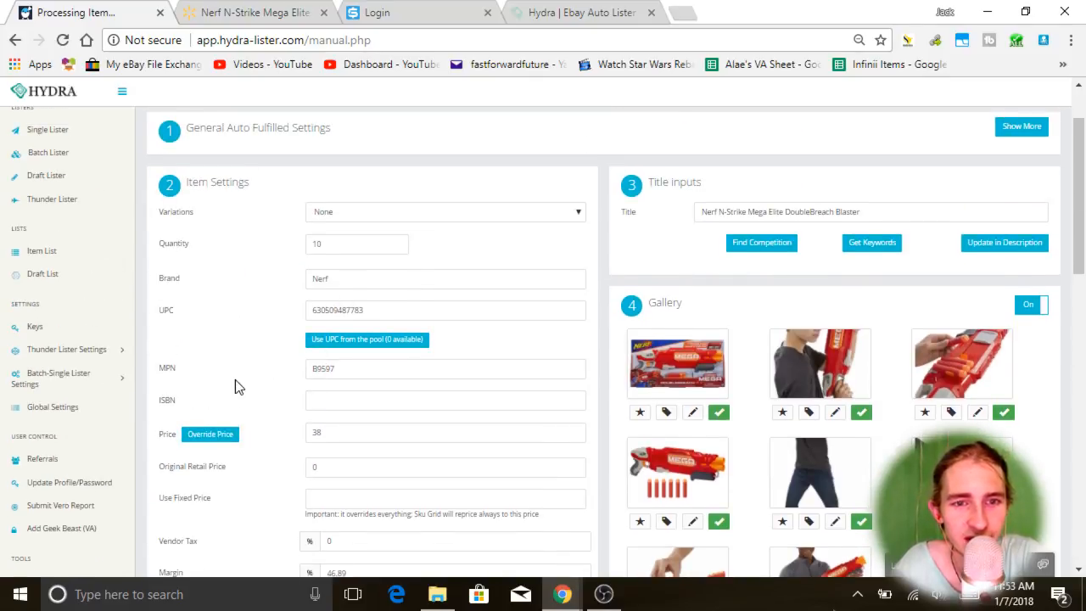
scroll(235, 379, down, 8)
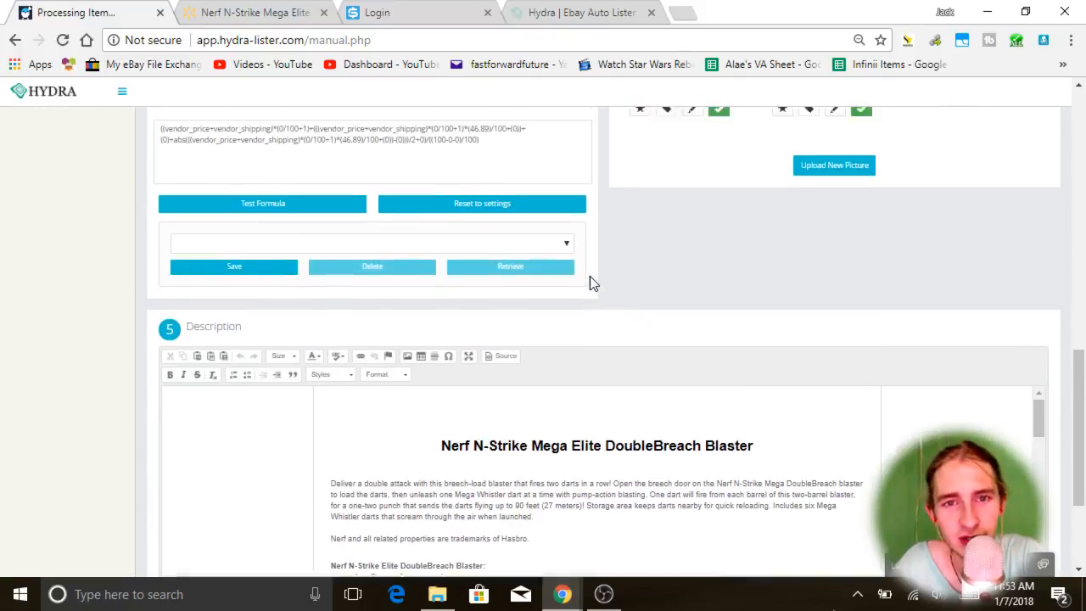
Examine the blaster's listing title and its character count under Title inputs
scroll(515, 339, up, 10)
triple_click(806, 297)
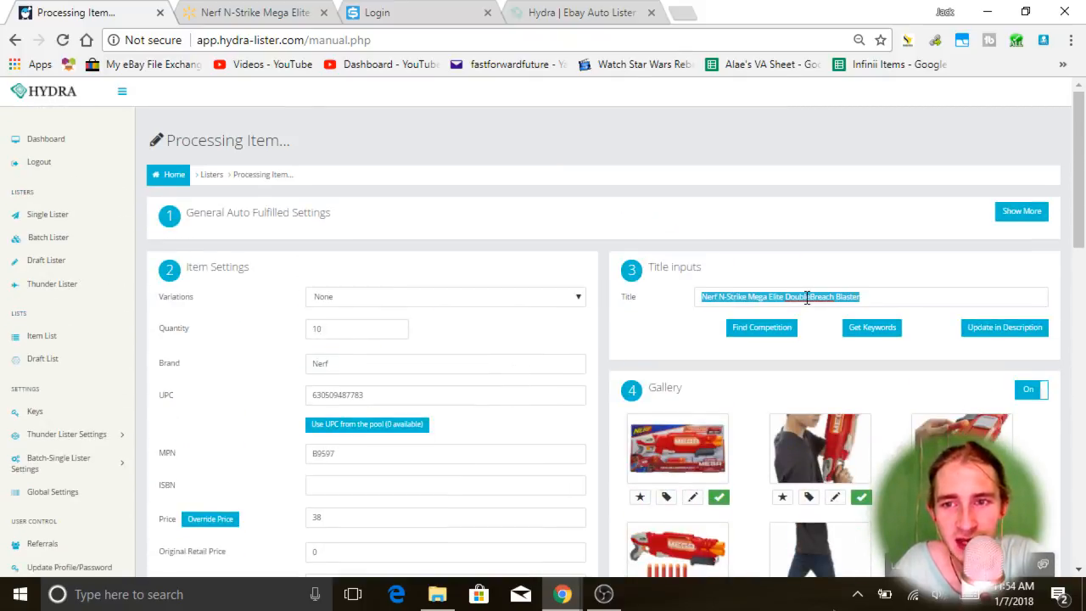
click(933, 291)
scroll(867, 248, down, 1)
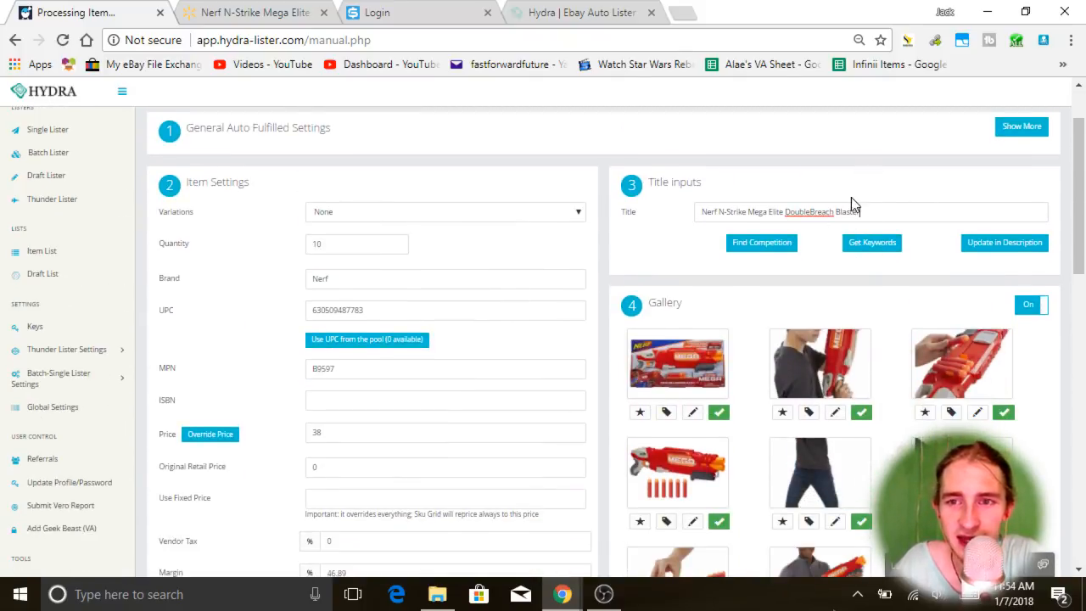
triple_click(883, 215)
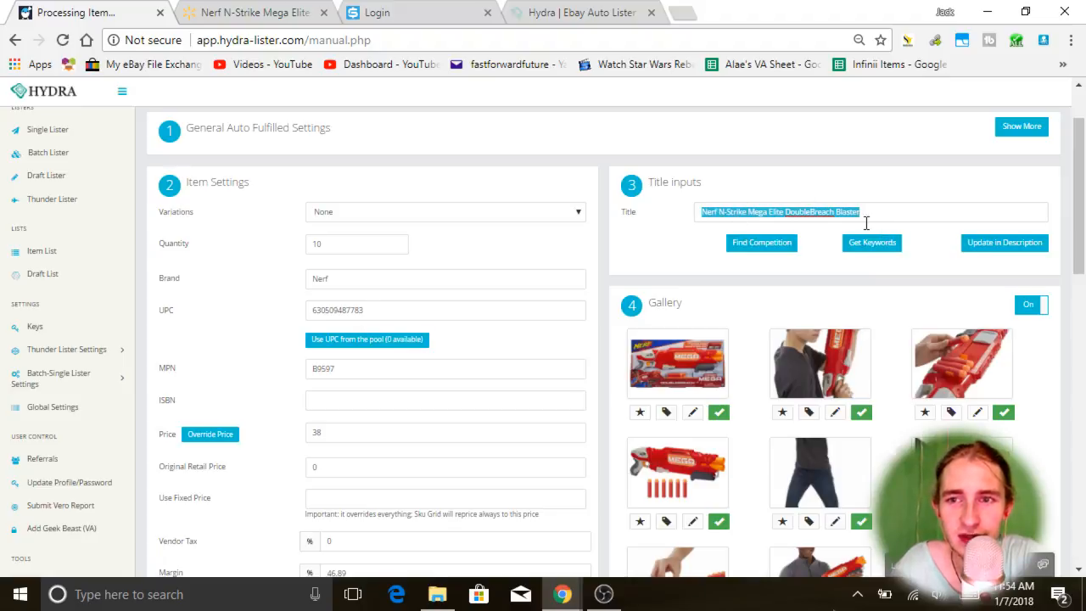
key(ctrl+plus)
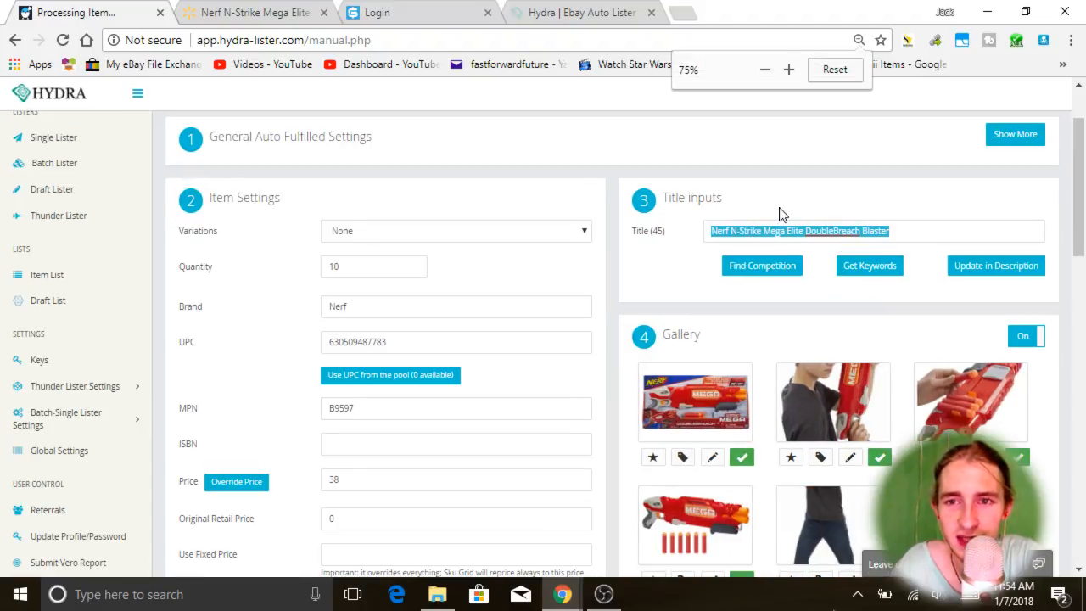
click(685, 167)
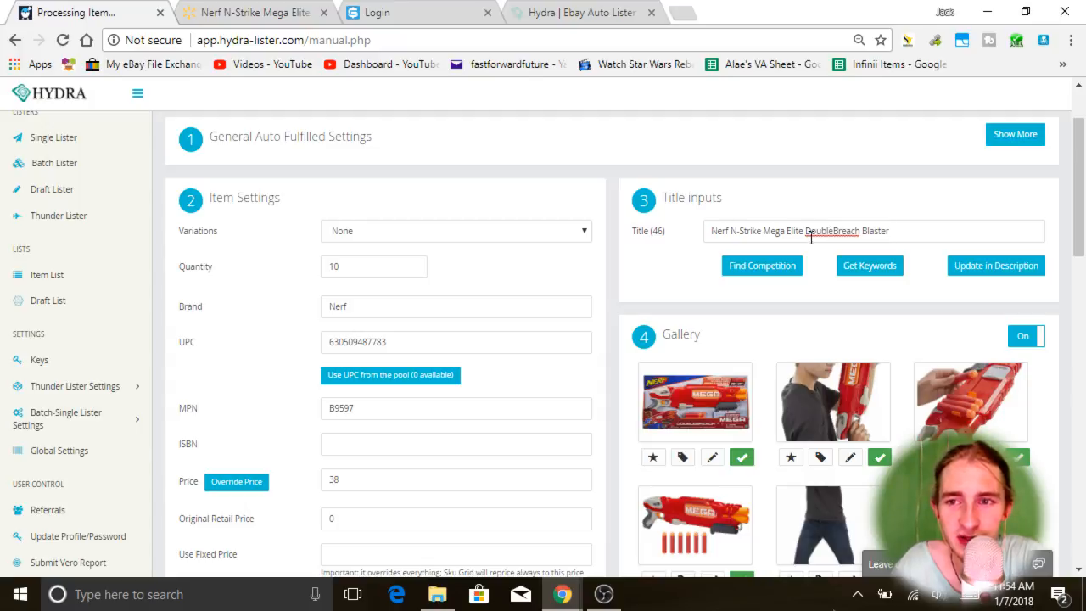
Look up the competition for the blaster's title, close that list and request keywords for the title
click(765, 266)
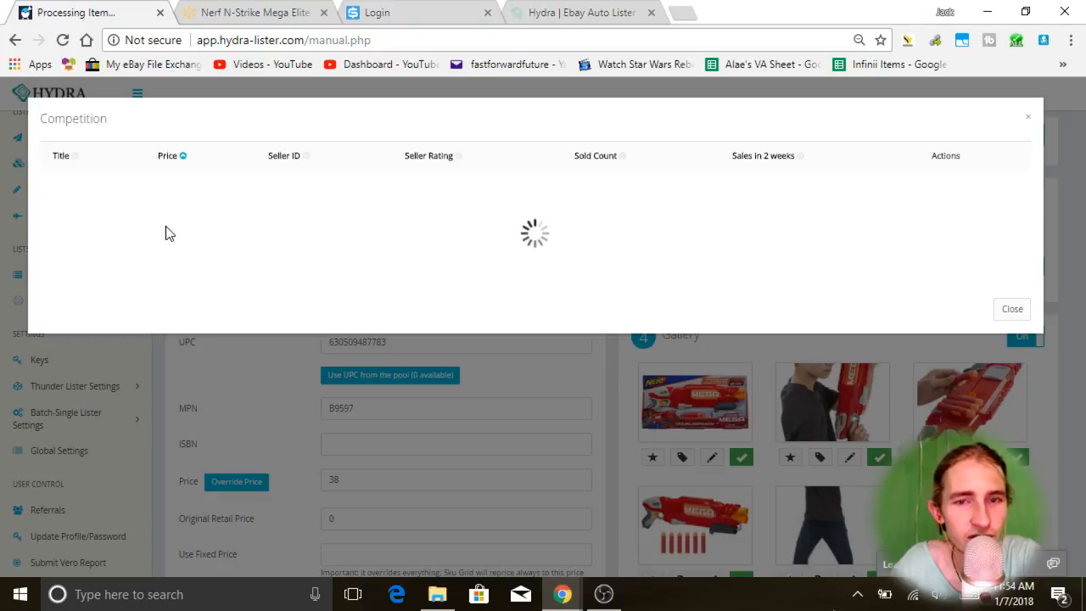
click(1008, 306)
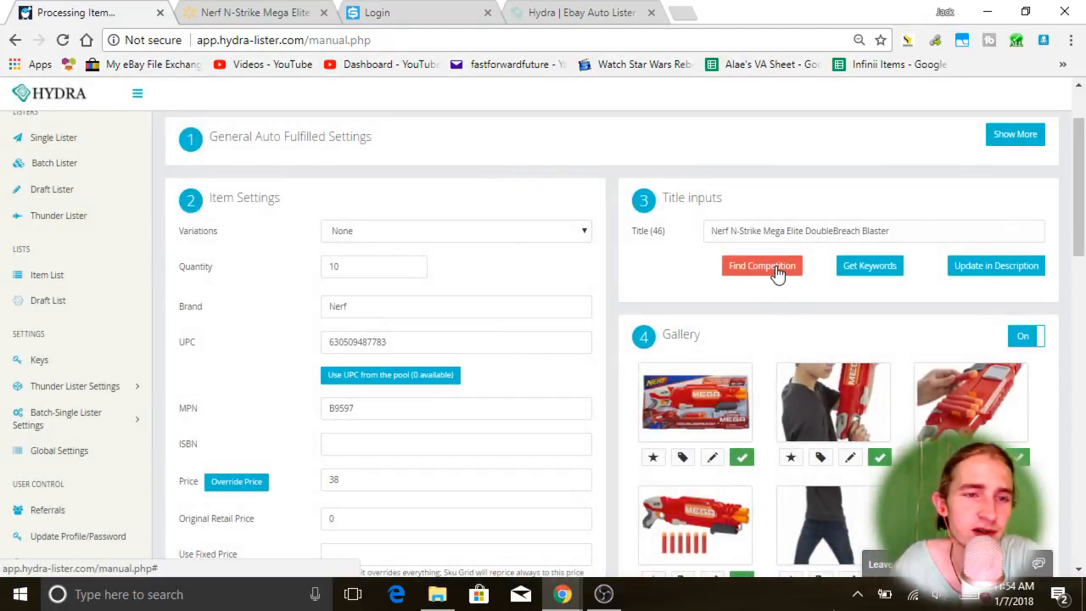
click(860, 269)
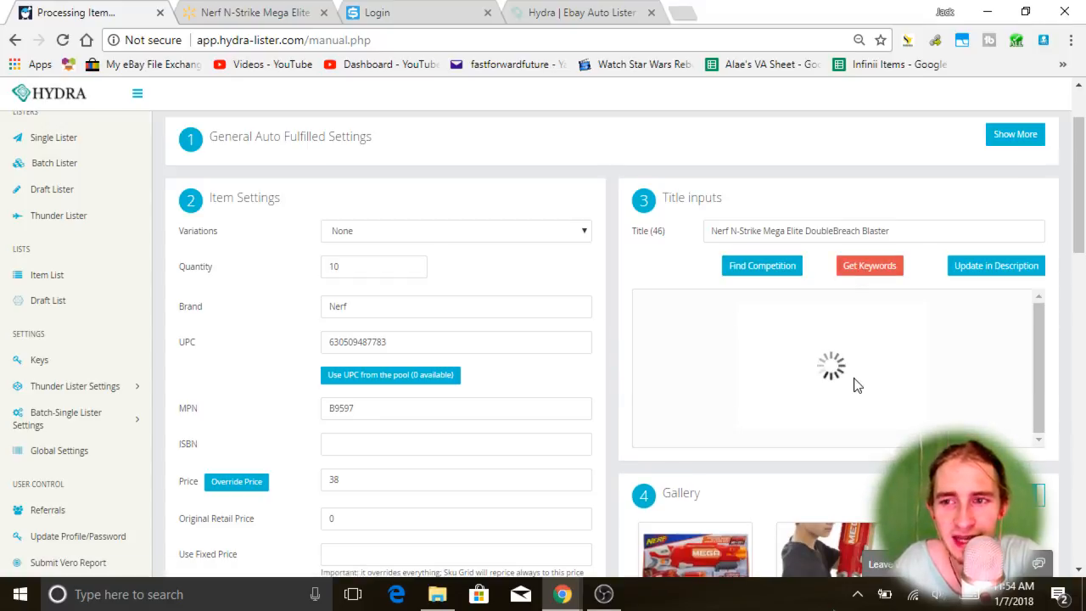
triple_click(747, 231)
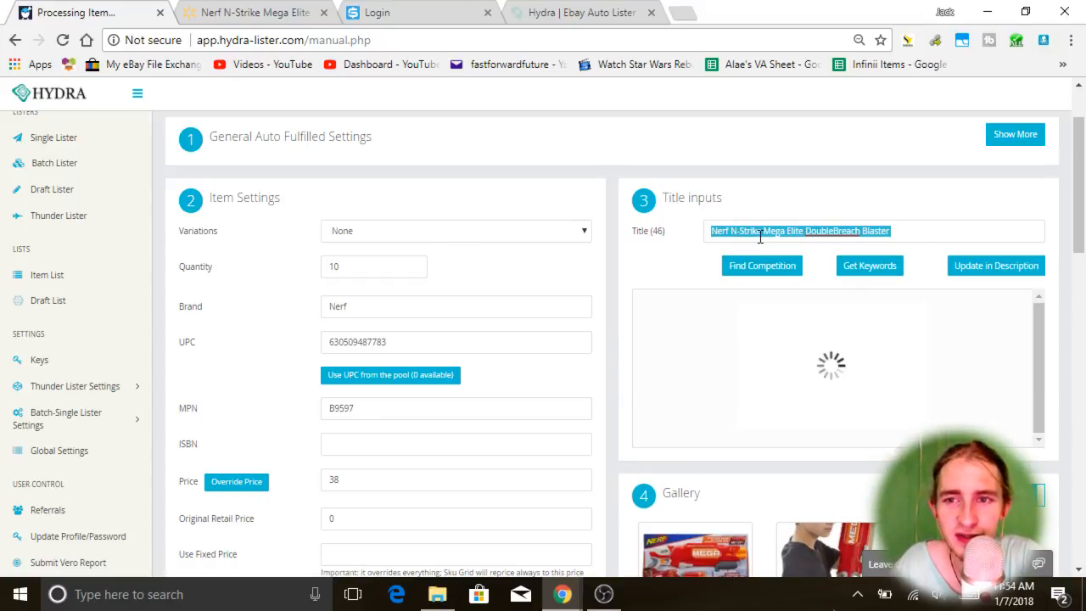
click(772, 236)
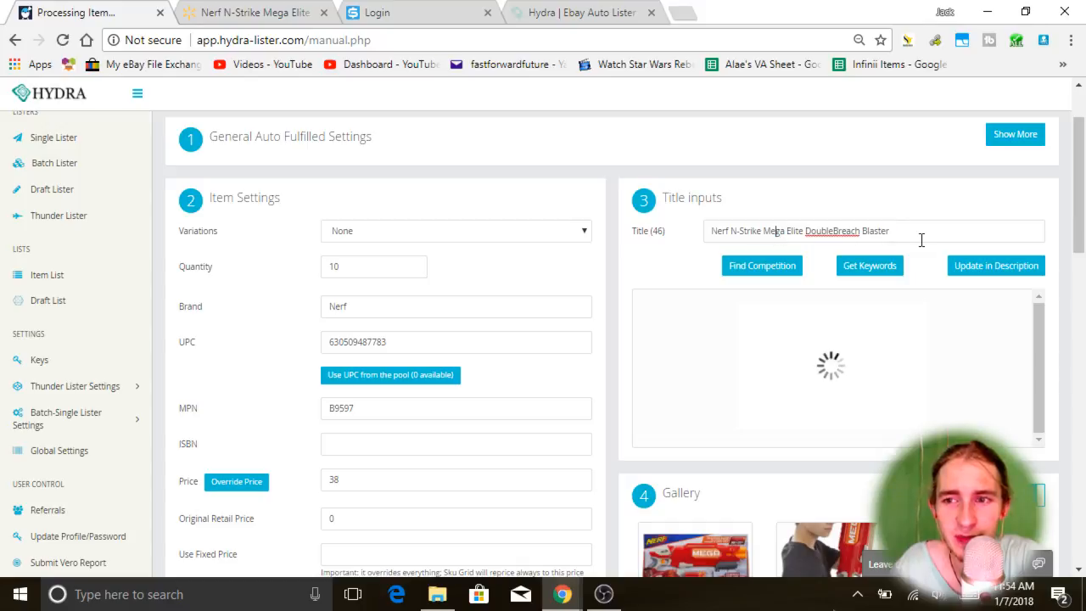
Open the Title Builder tool on title-builder.com in a new tab and look up keywords for "nerf gun"
click(684, 14)
text(title)
key(Return)
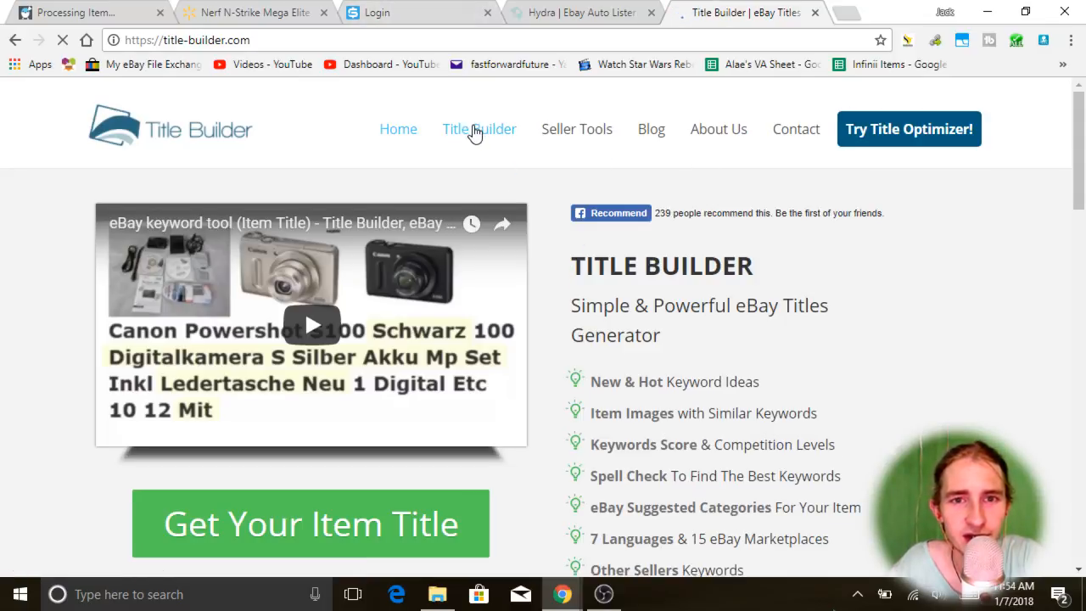
click(476, 131)
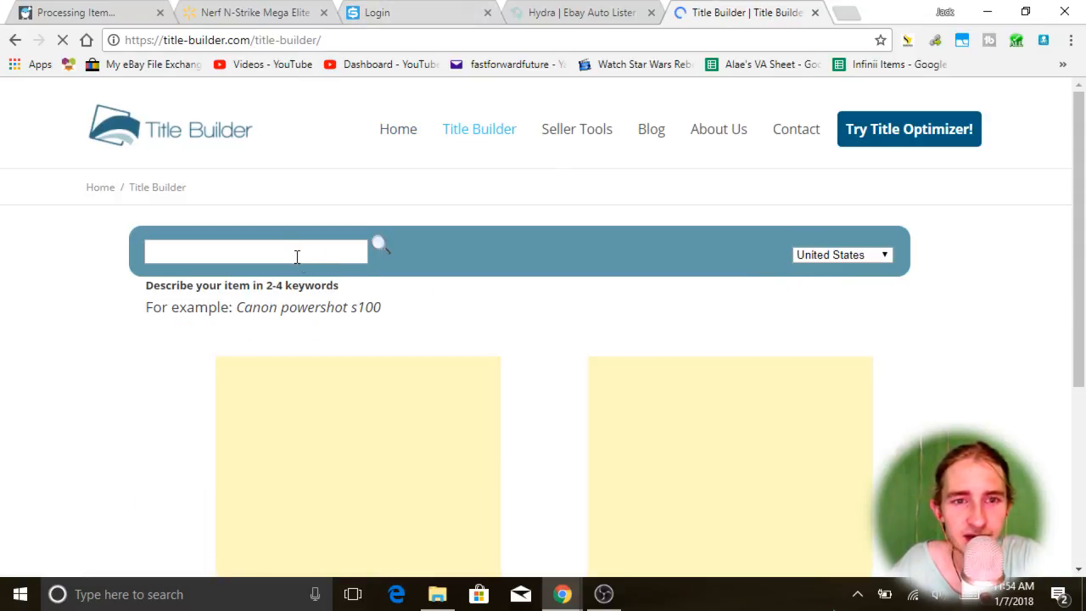
click(295, 257)
text(nerf gun)
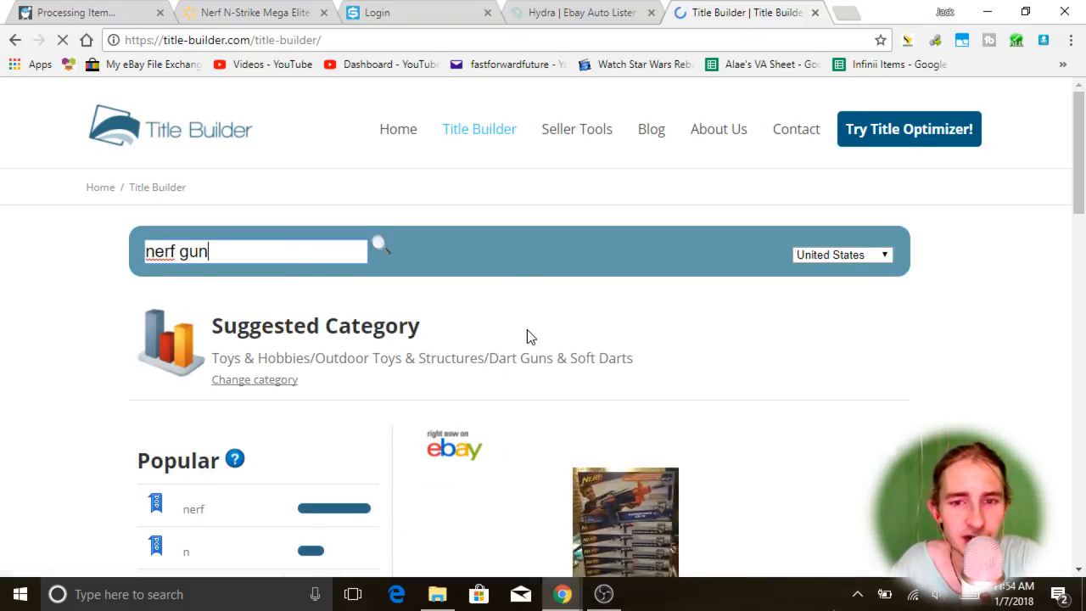
Review Title Builder's suggested title, dismiss the free report pop-up, close the site and return to Hydra's item page
scroll(529, 337, down, 5)
drag(415, 261, 667, 315)
click(459, 263)
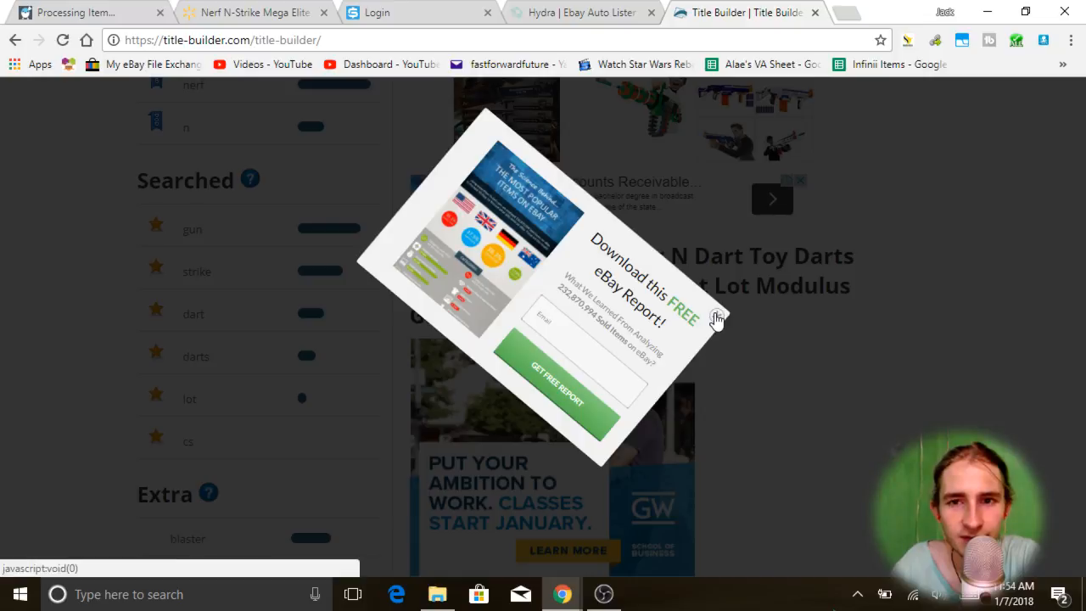
click(713, 315)
click(637, 12)
click(814, 13)
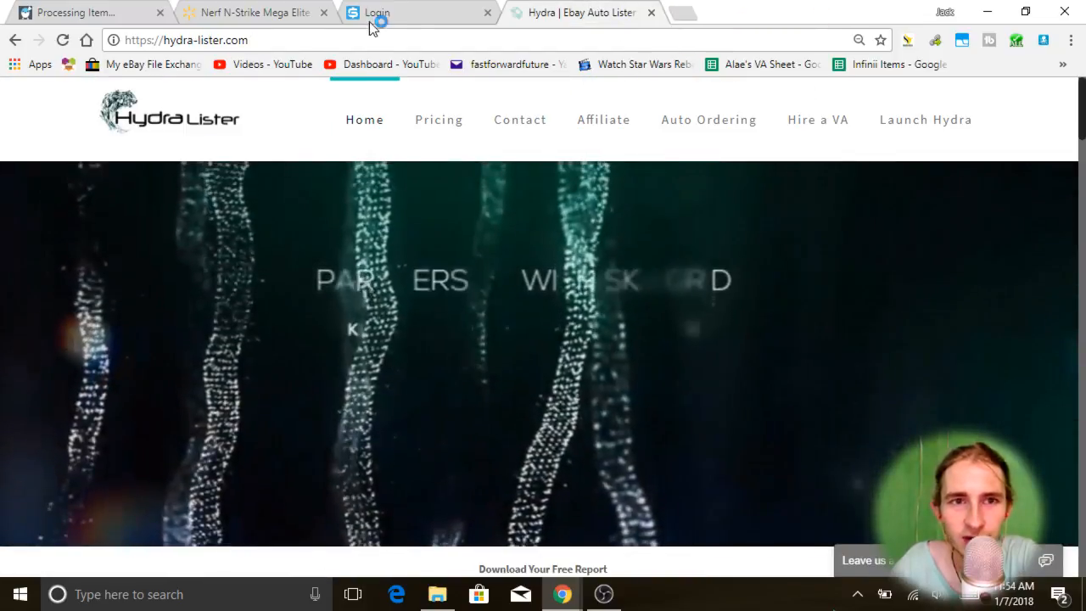
click(85, 12)
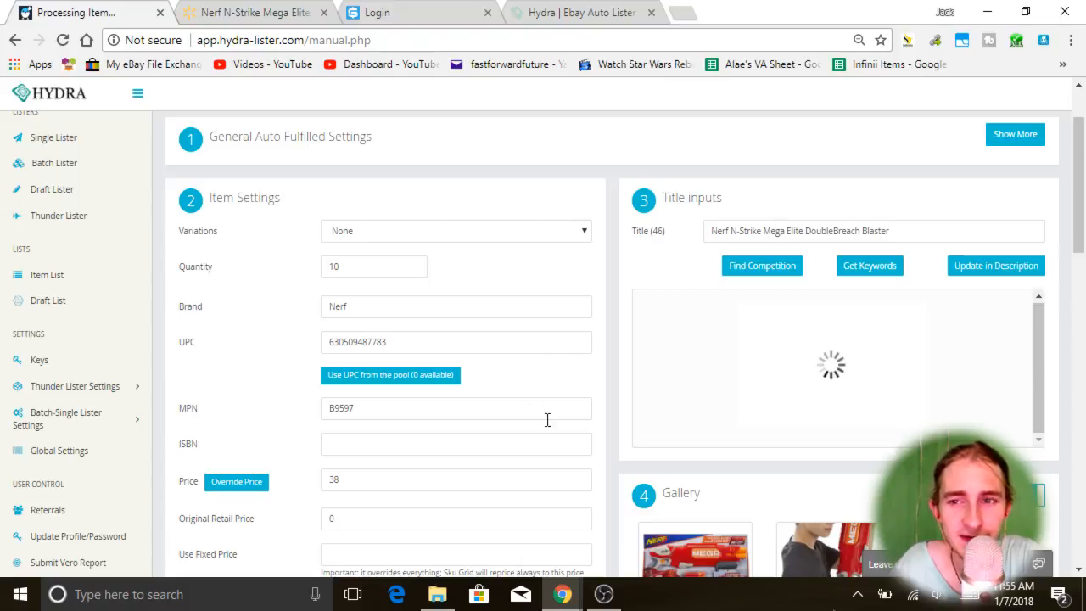
Review the blaster's Item Settings, price formula and Gallery pictures on the item page
scroll(589, 337, down, 4)
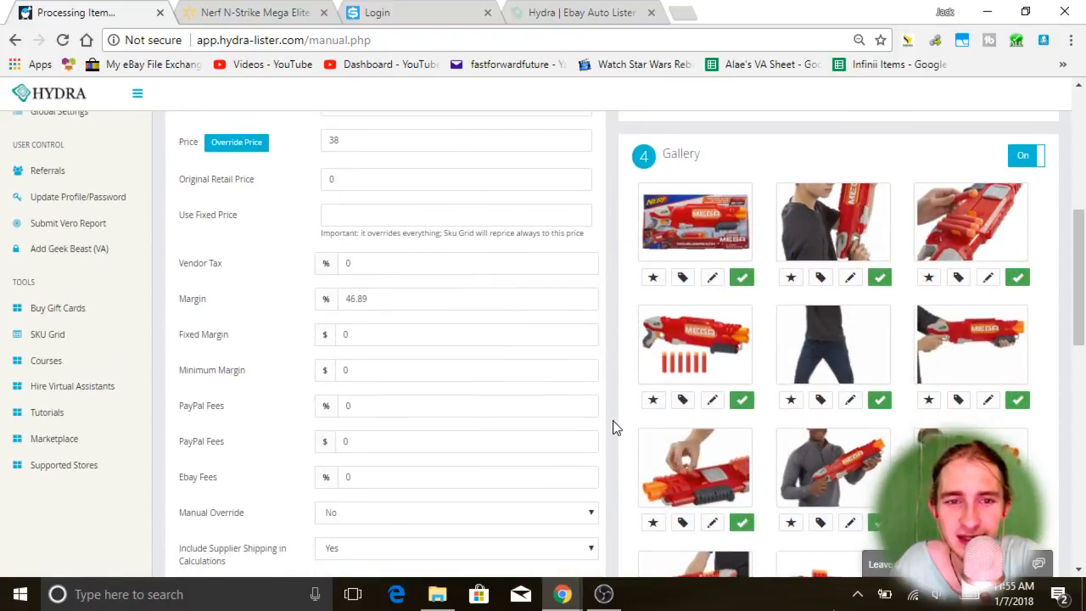
scroll(616, 427, up, 5)
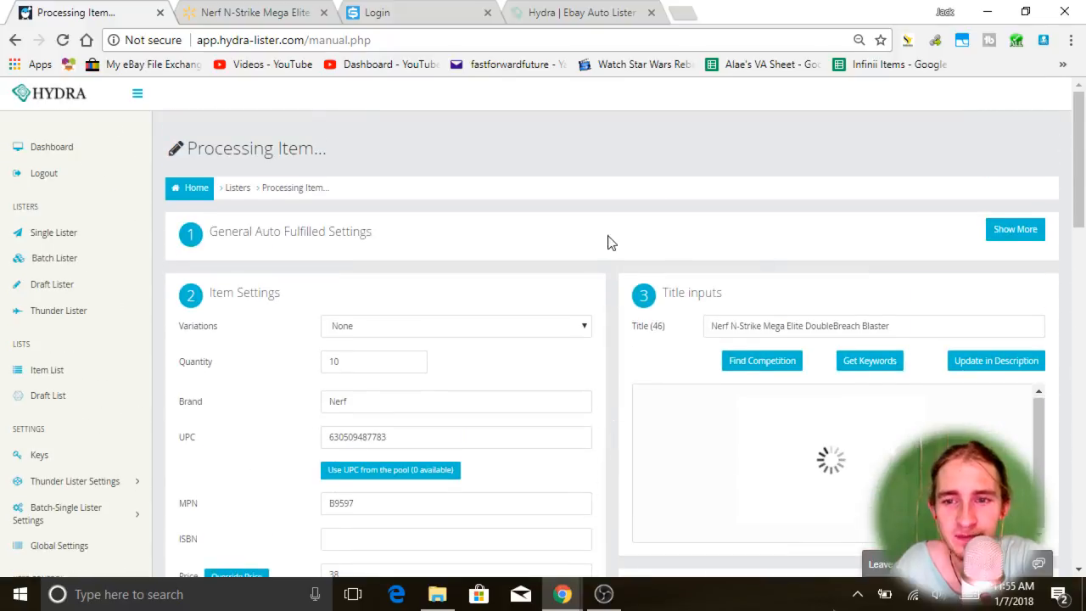
scroll(311, 364, down, 3)
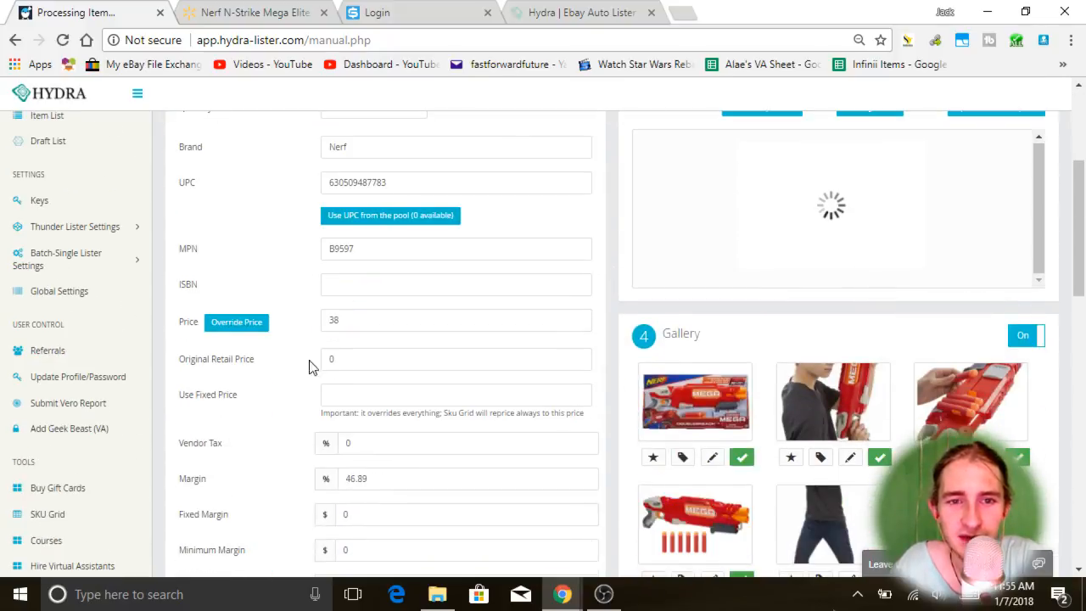
scroll(417, 220, up, 2)
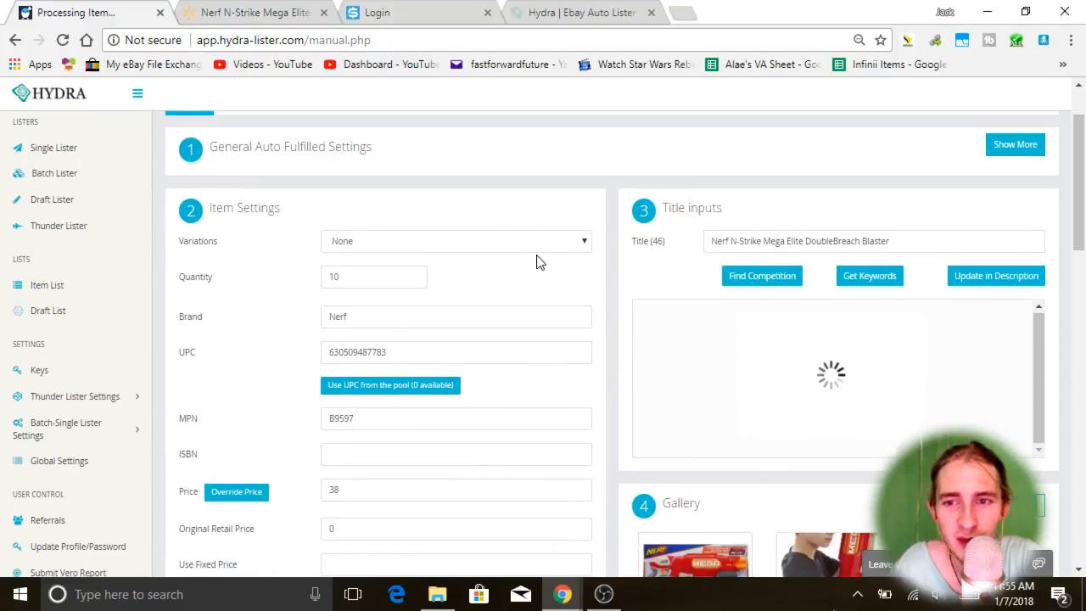
scroll(538, 257, down, 5)
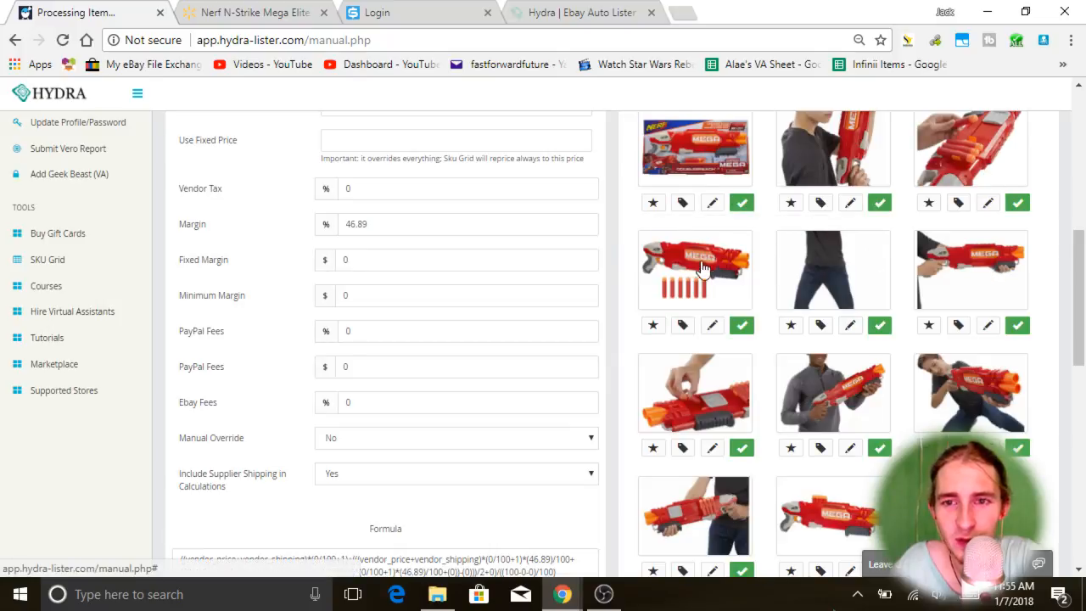
scroll(990, 382, down, 1)
scroll(991, 383, down, 3)
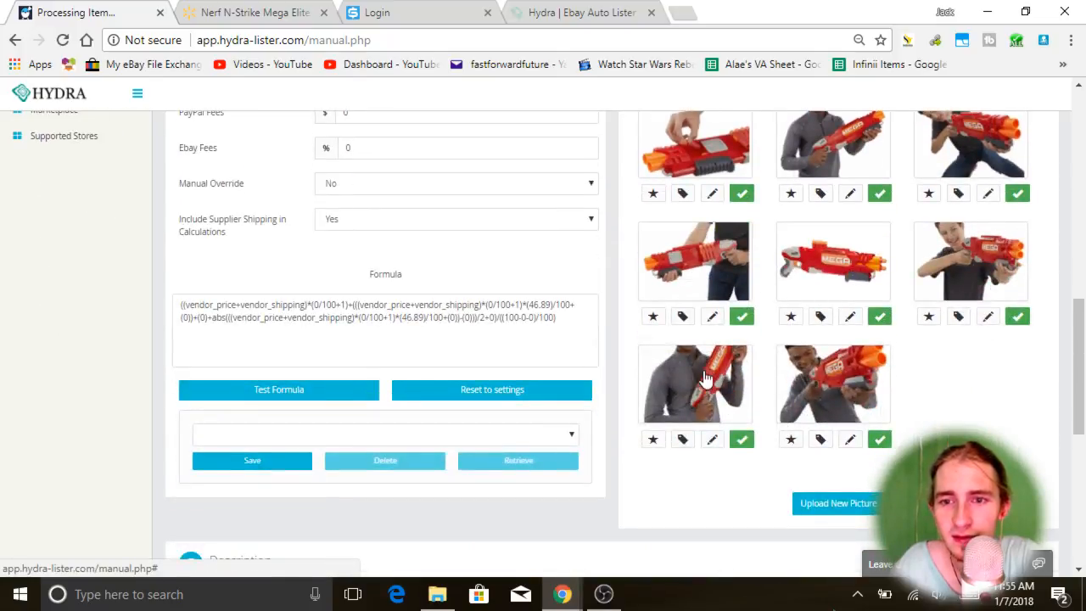
Try to move the second Gallery picture into the first position
scroll(907, 381, up, 2)
scroll(952, 433, up, 3)
scroll(786, 218, down, 2)
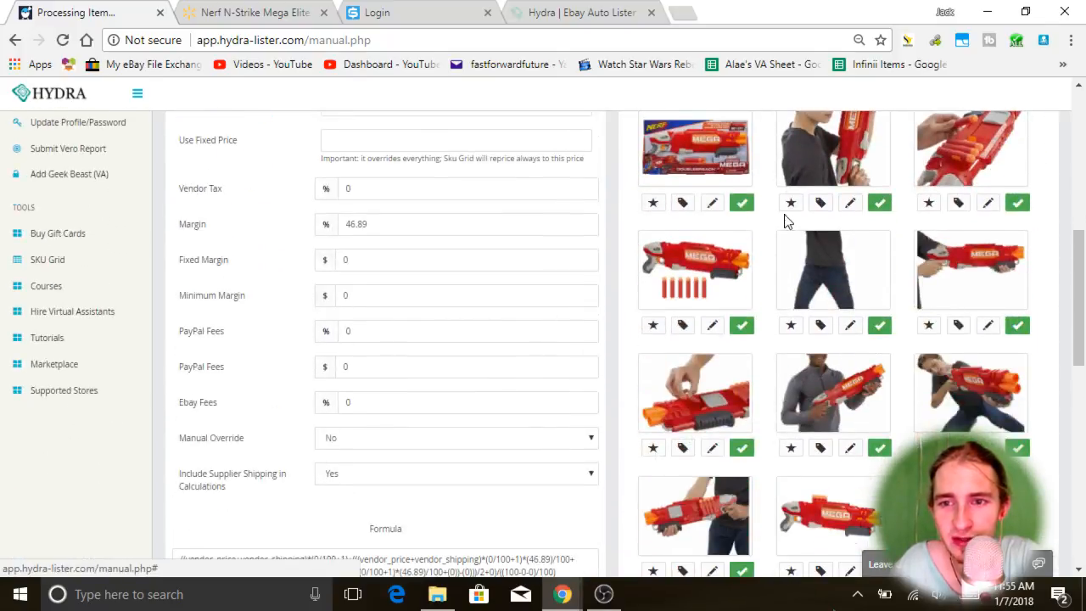
drag(810, 135, 670, 157)
scroll(769, 211, up, 1)
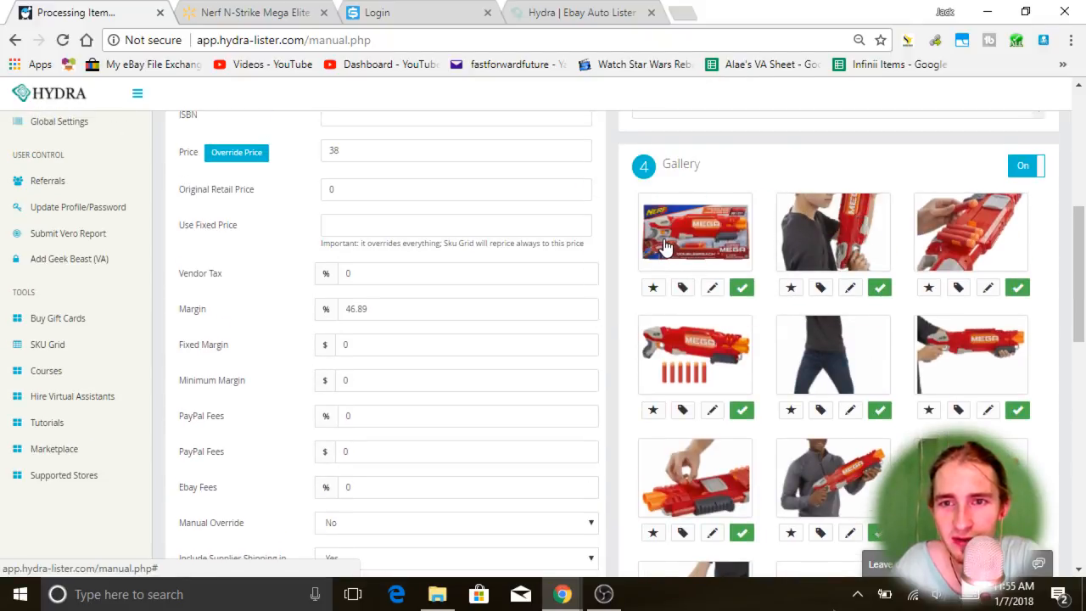
Switch all of the blaster's Gallery pictures off and back on
click(1027, 166)
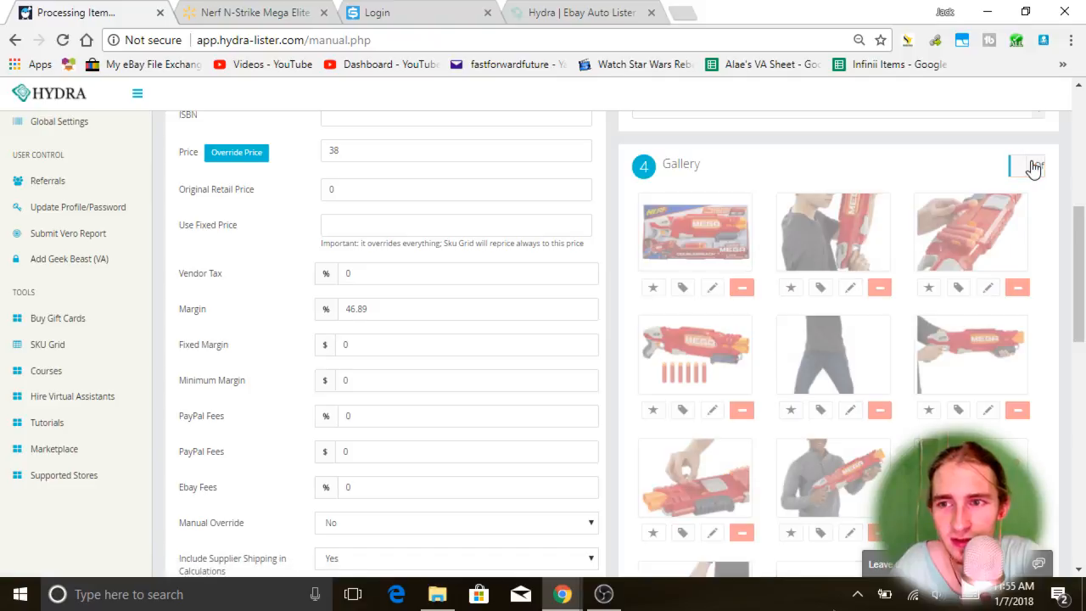
click(1028, 174)
scroll(1029, 174, down, 4)
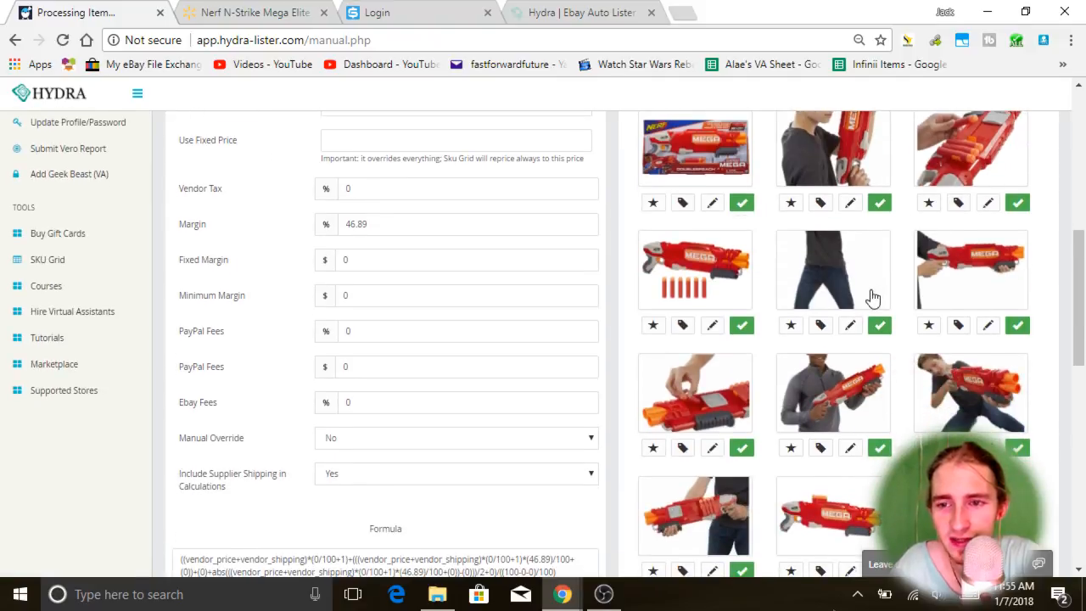
Look over the Gallery pictures and their options for renaming and setting the main picture
scroll(671, 293, up, 4)
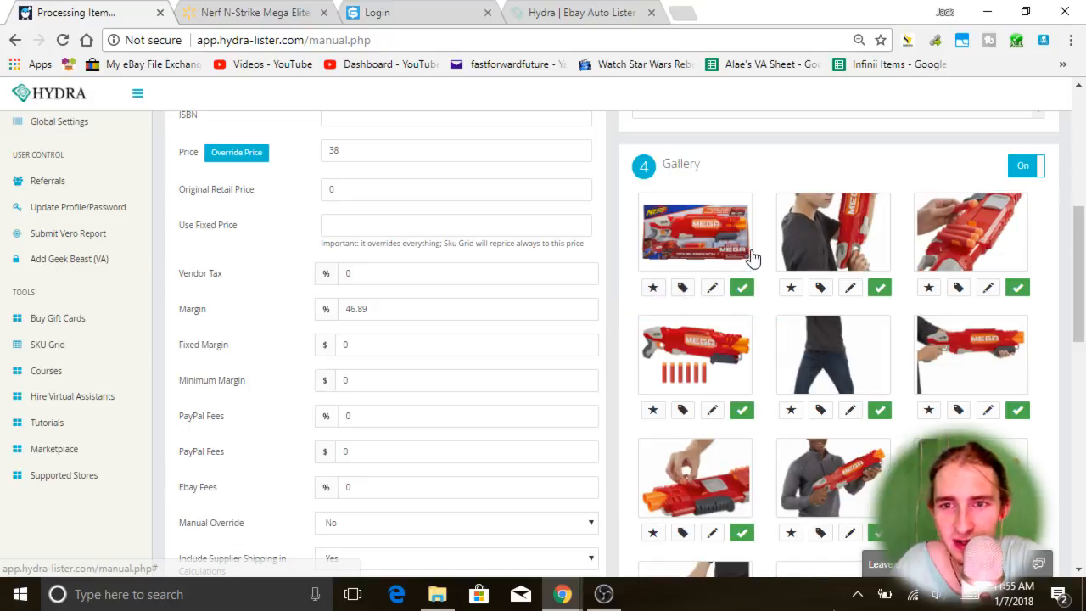
drag(748, 257, 798, 256)
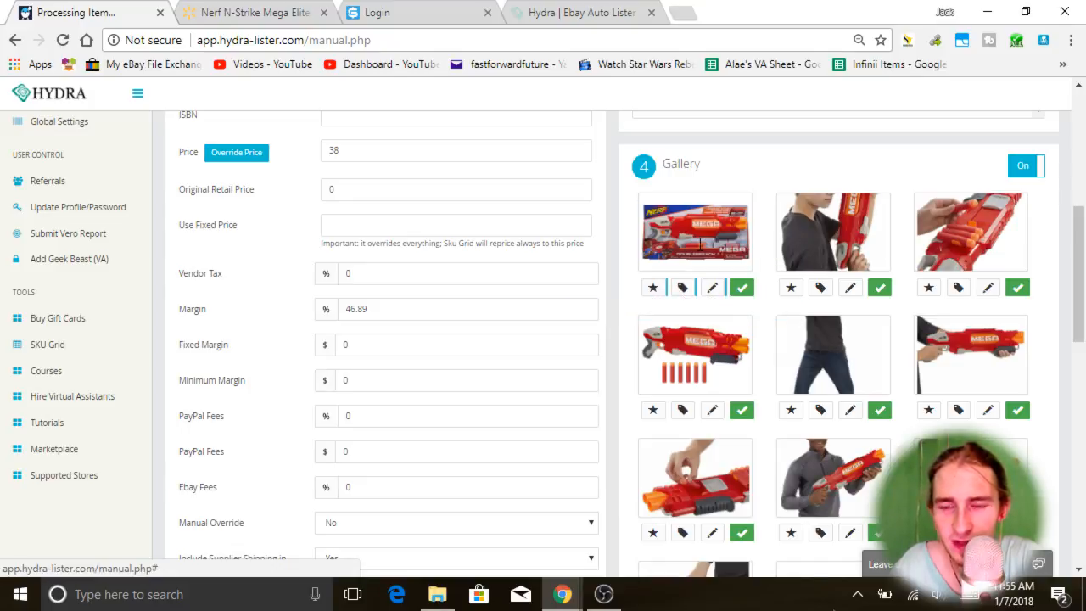
scroll(763, 232, down, 2)
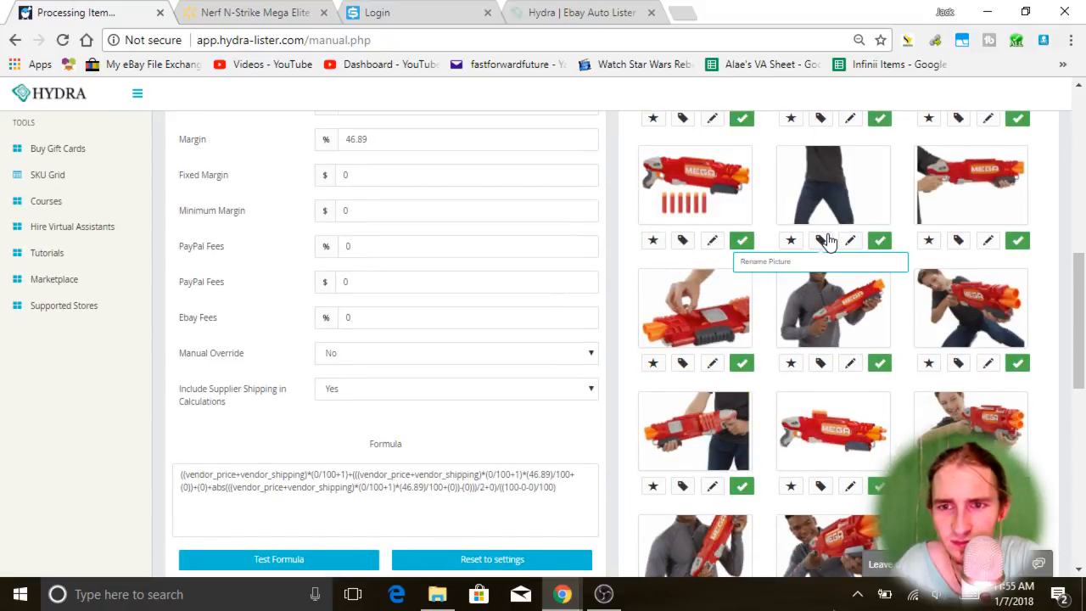
scroll(824, 245, up, 2)
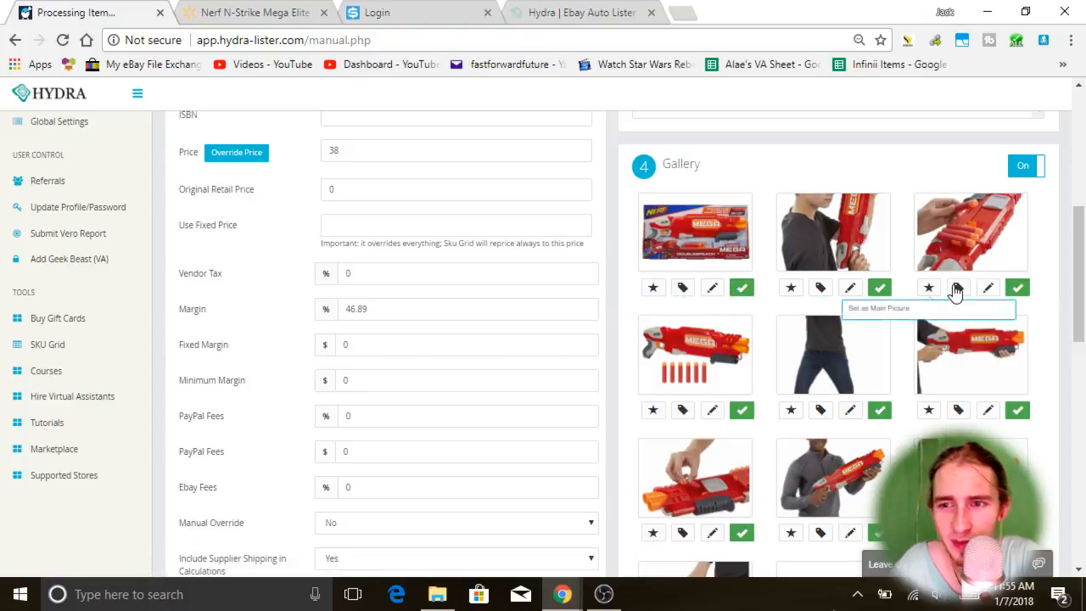
scroll(959, 291, down, 1)
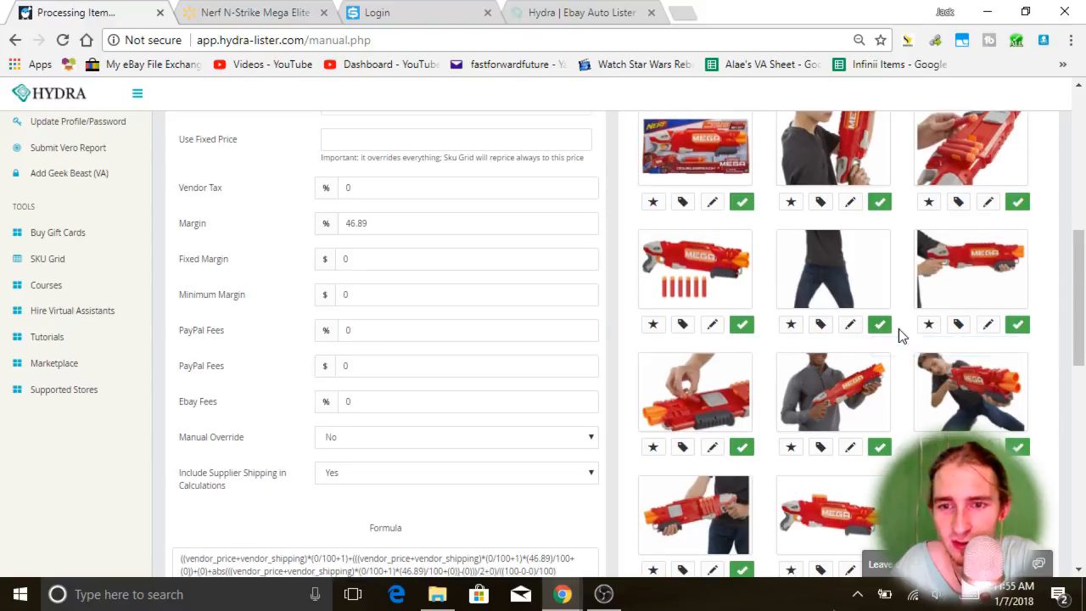
Enlarge the Description editor vertically so more of the listing text fits in it
scroll(900, 331, down, 4)
scroll(960, 339, down, 4)
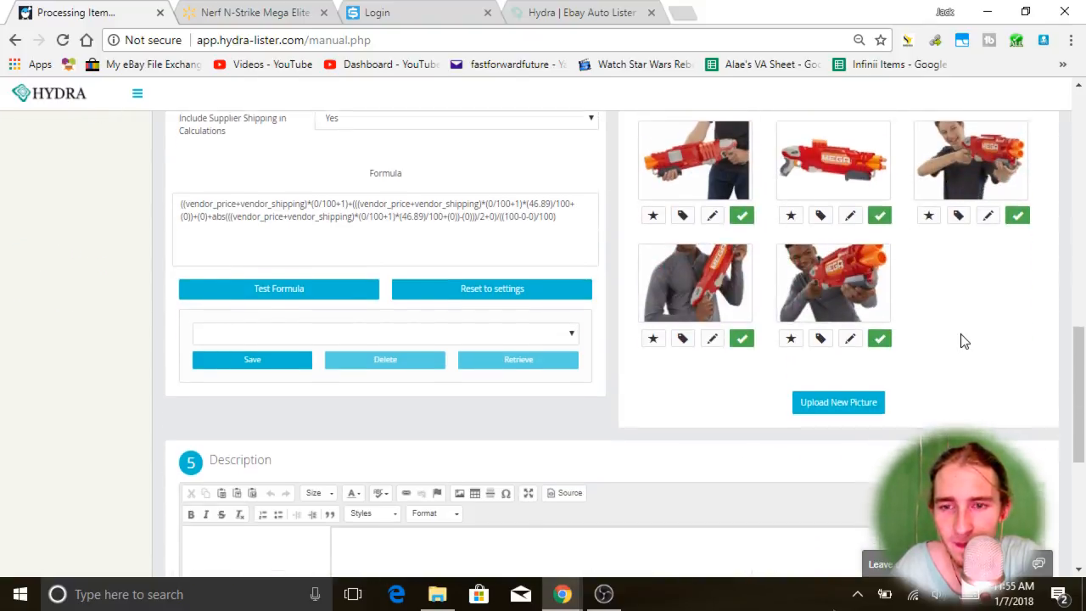
scroll(963, 334, up, 4)
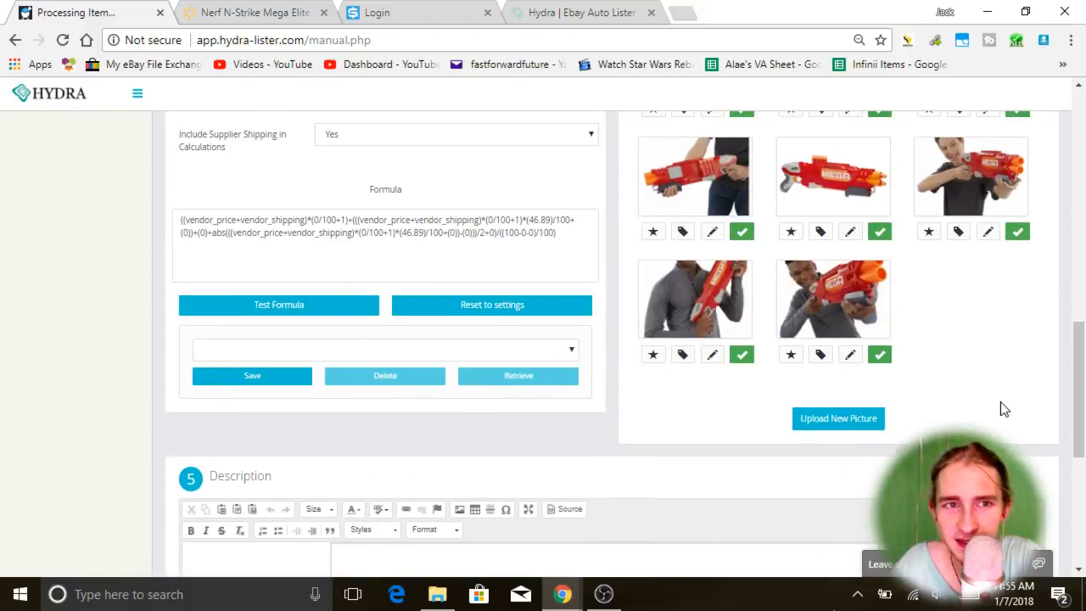
scroll(1001, 408, down, 2)
scroll(1001, 402, down, 2)
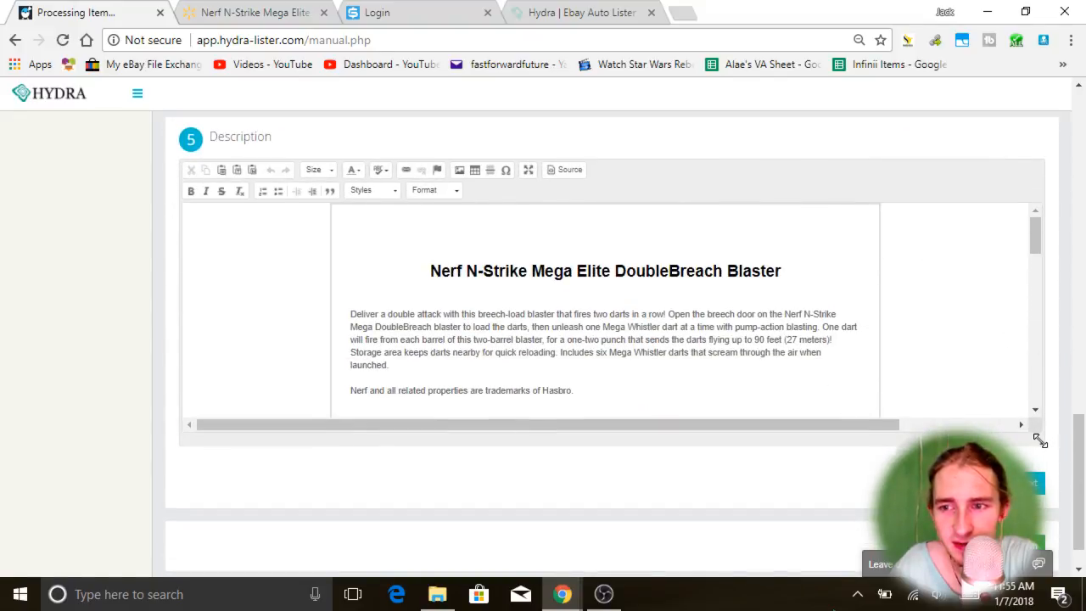
drag(1040, 440, 1039, 570)
Review the blaster's description, including its heading, feature bullets, specifications, shipping and returns text, and product picture
scroll(670, 371, up, 4)
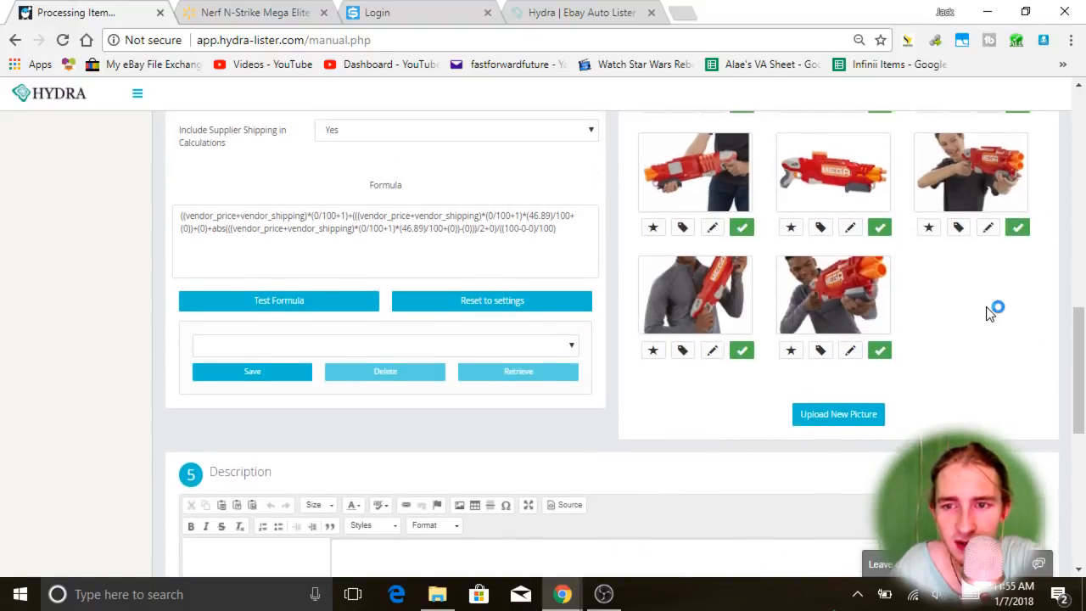
scroll(731, 284, down, 15)
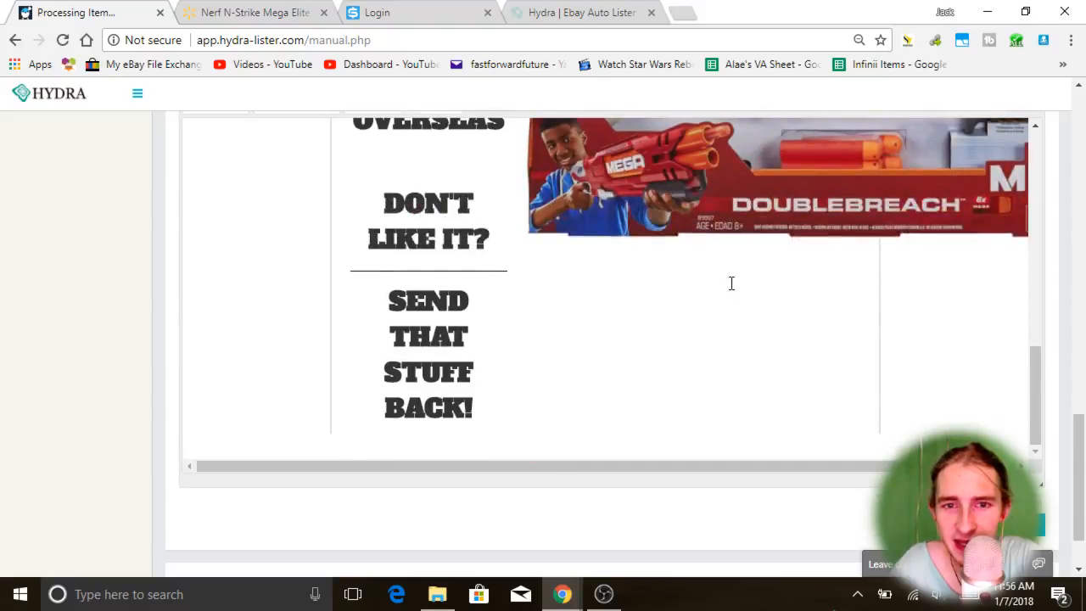
scroll(731, 283, up, 10)
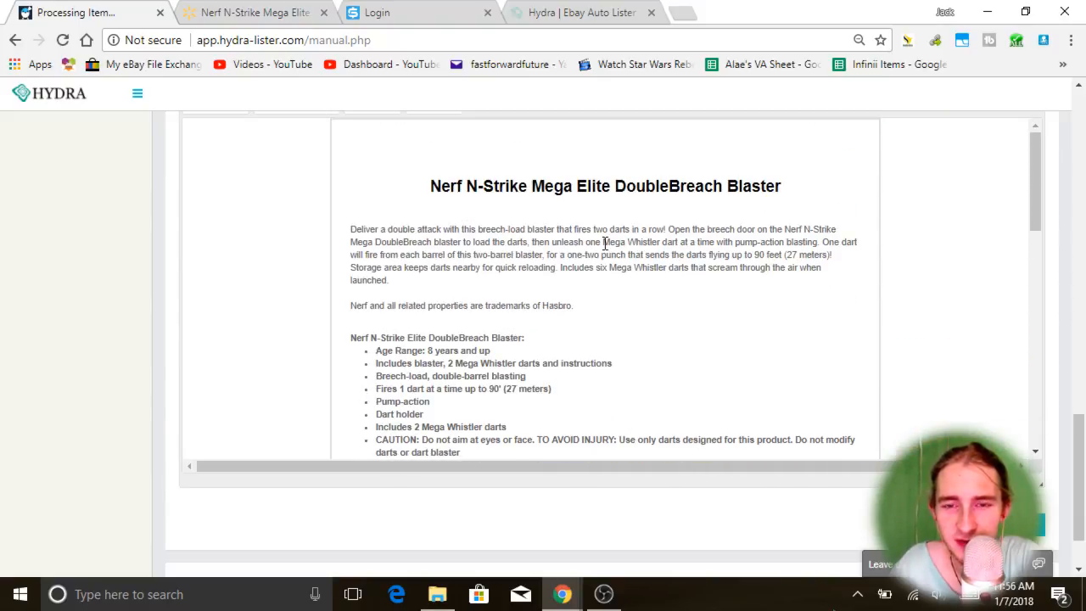
triple_click(605, 242)
double_click(553, 186)
scroll(627, 413, up, 3)
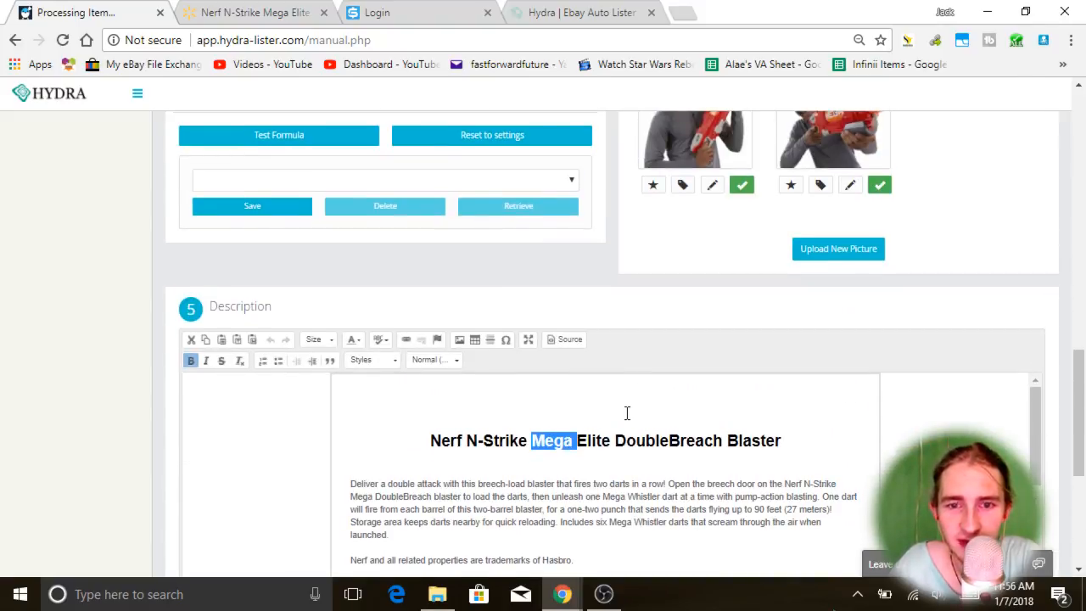
scroll(627, 413, down, 5)
scroll(435, 453, down, 3)
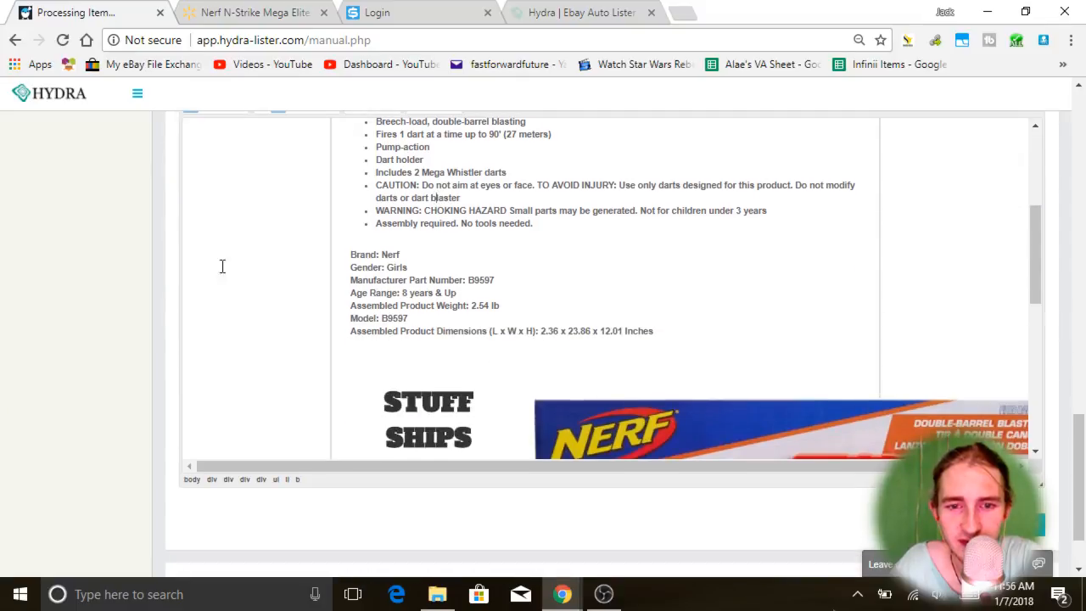
scroll(342, 330, up, 4)
scroll(489, 338, up, 2)
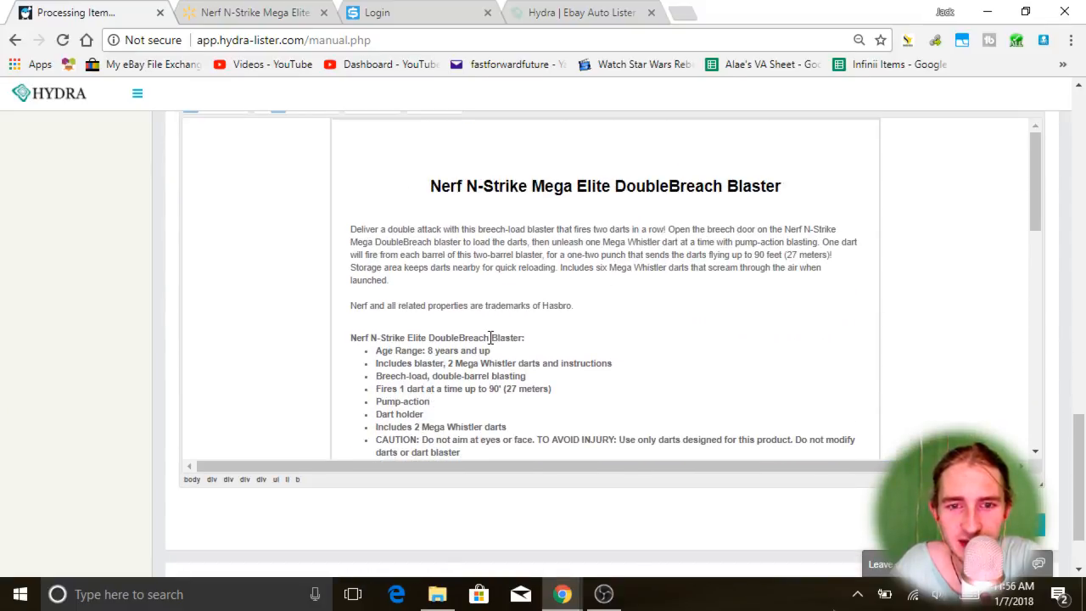
scroll(490, 338, down, 2)
scroll(450, 369, up, 2)
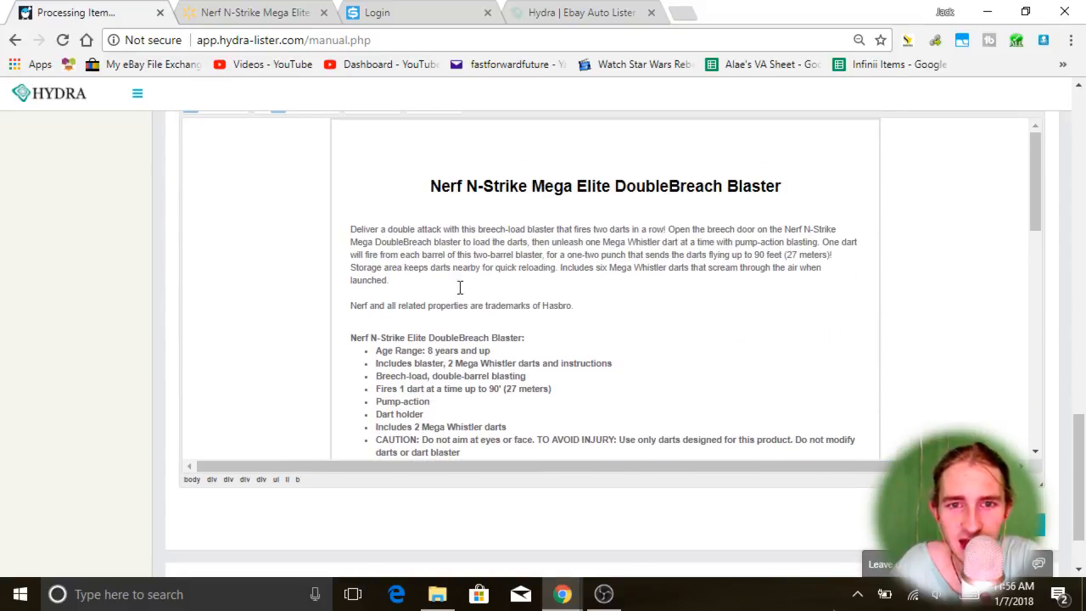
Check the original item description on the blaster's Walmart page and return to Hydra's item page
click(246, 12)
scroll(432, 293, down, 15)
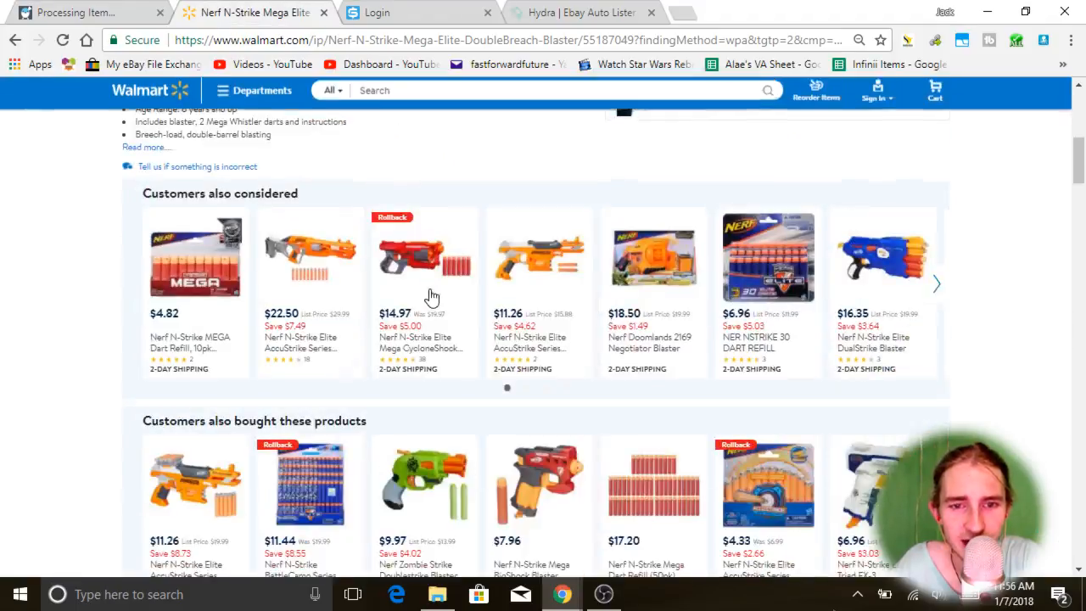
scroll(432, 293, up, 5)
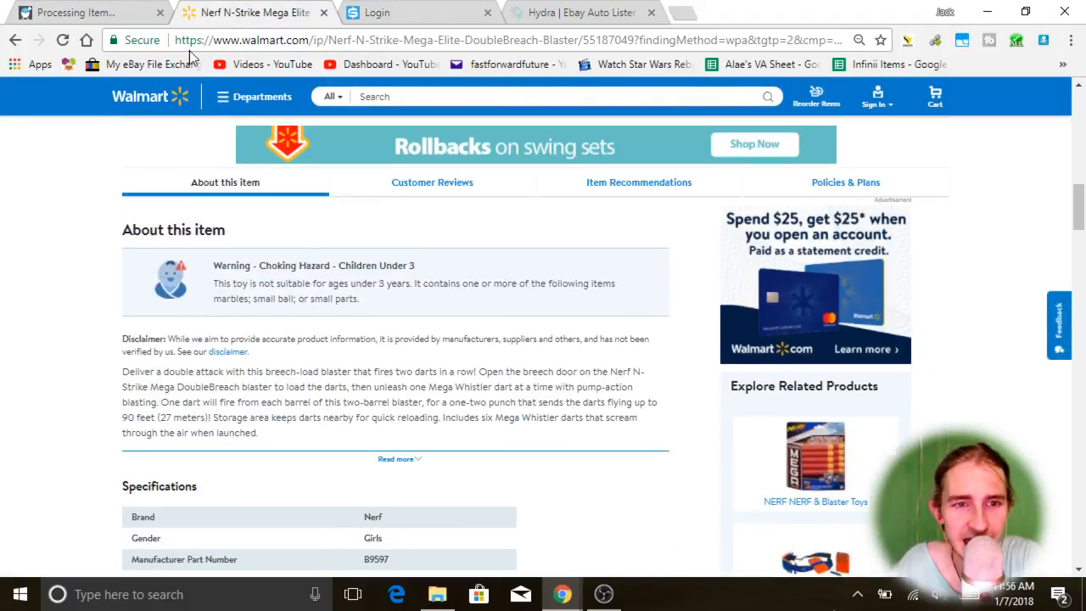
click(117, 9)
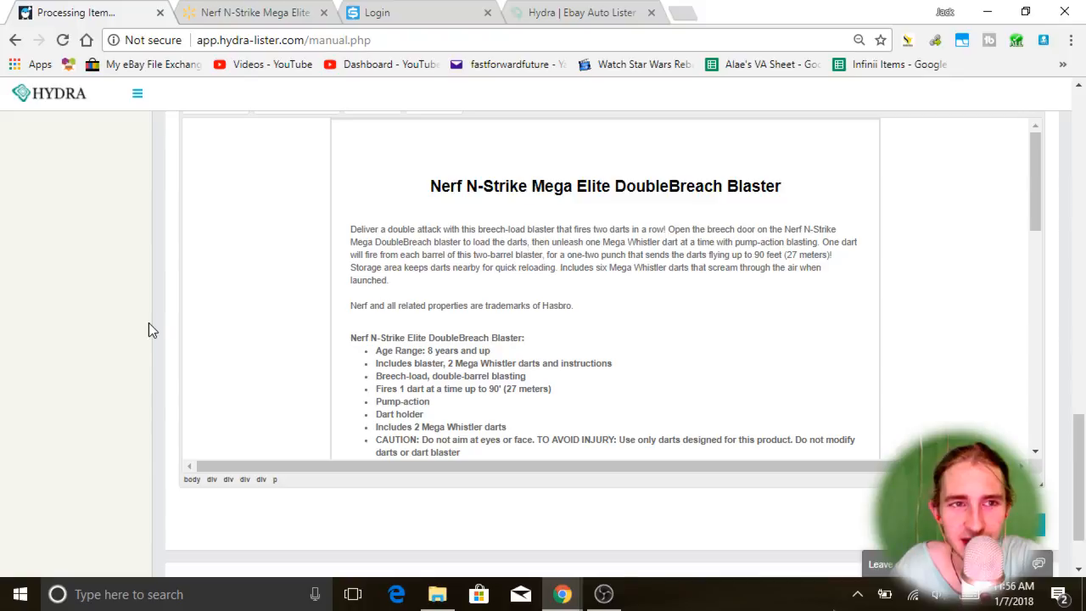
Review the whole item page once more, from Item Settings and Gallery to the Description and its Spin Text option
scroll(62, 334, up, 7)
scroll(61, 334, down, 6)
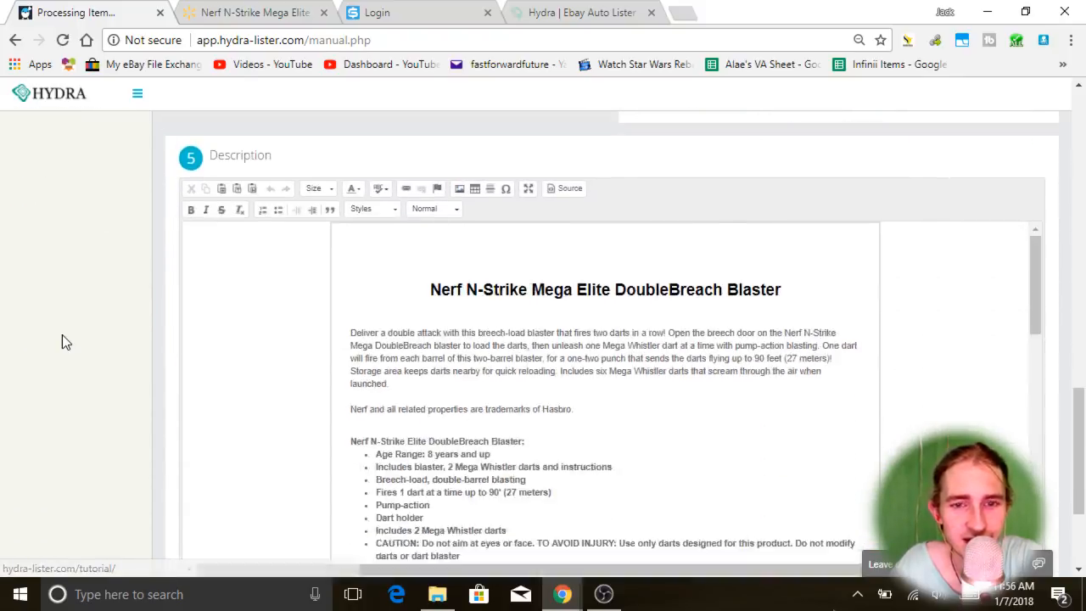
scroll(62, 334, down, 2)
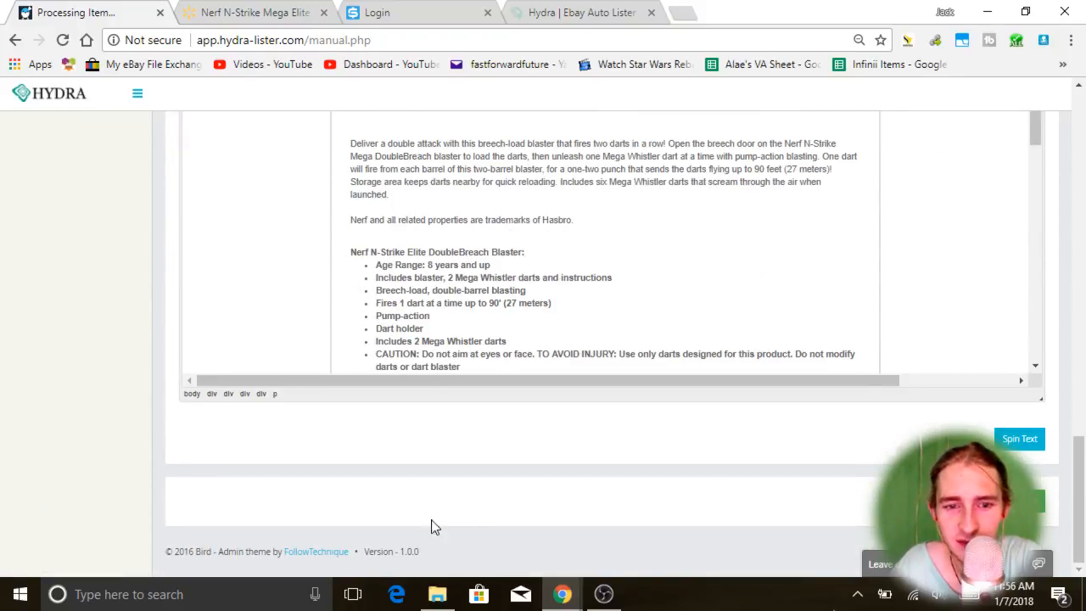
scroll(121, 410, up, 5)
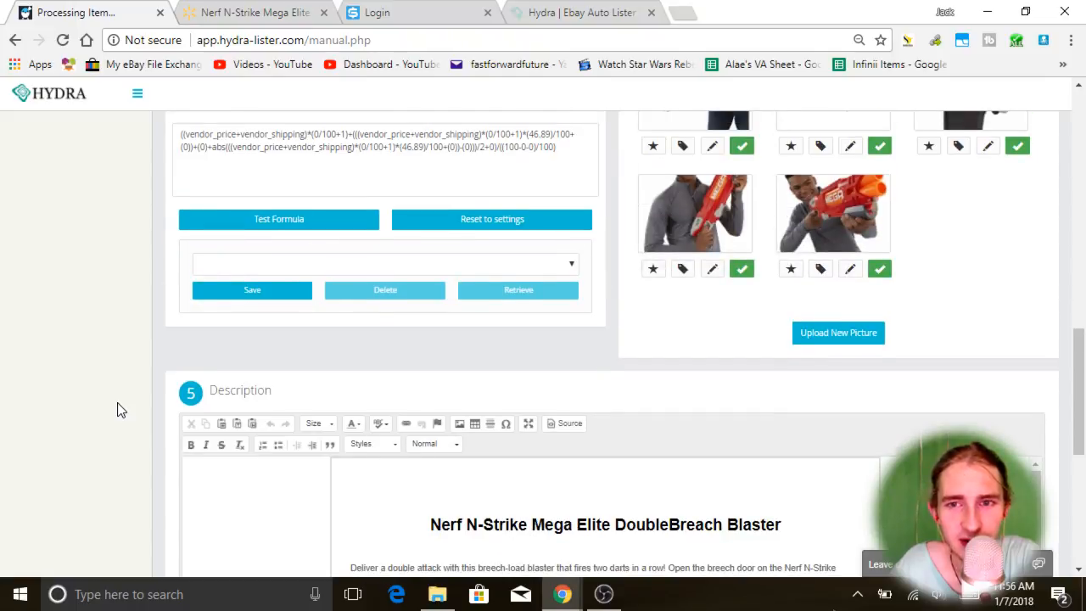
scroll(122, 410, up, 15)
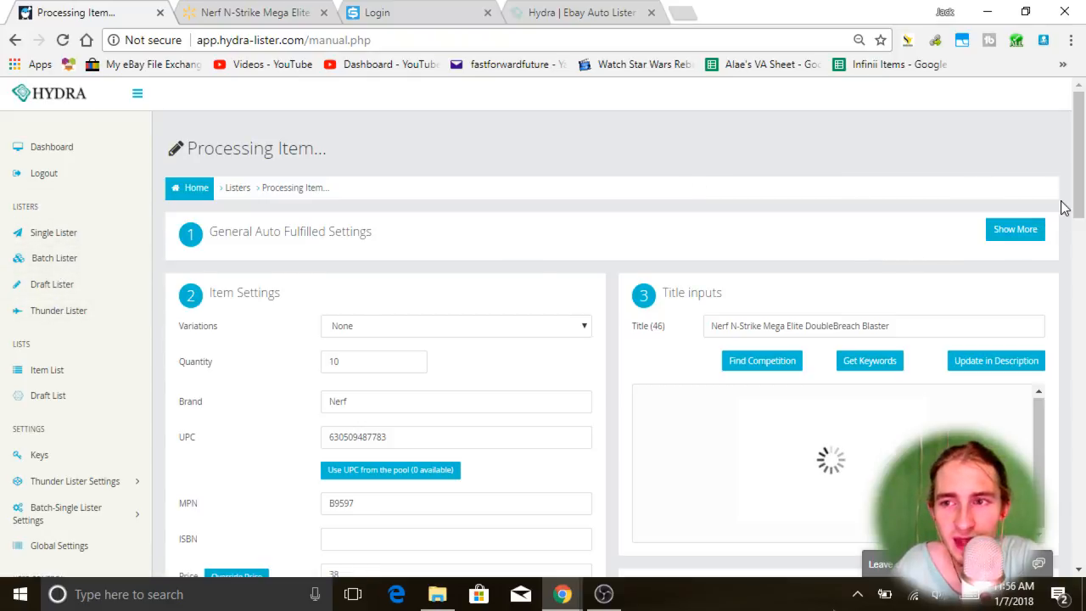
scroll(1061, 207, down, 20)
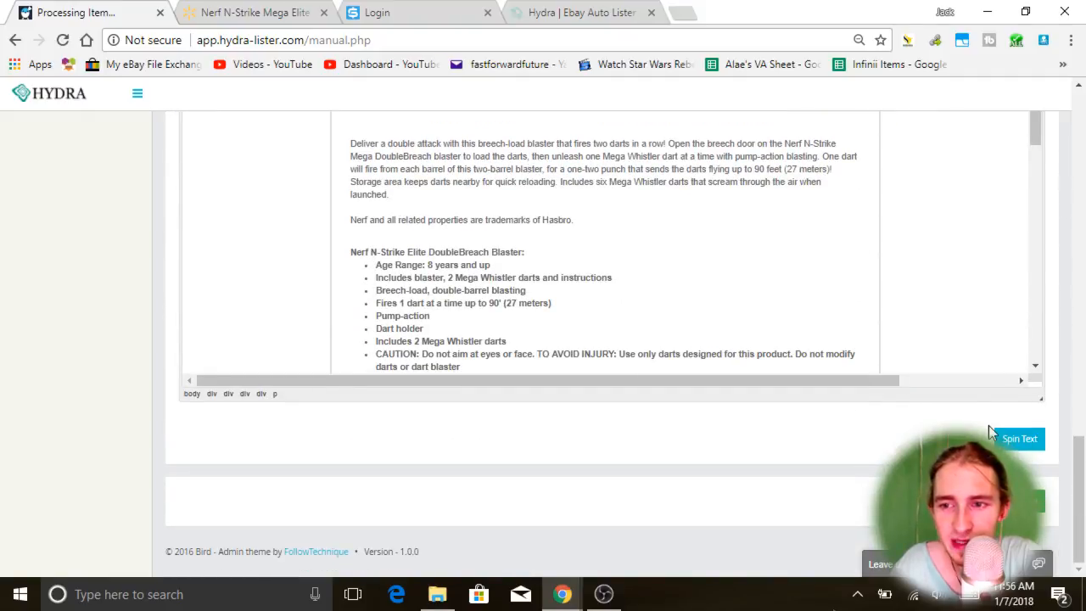
scroll(735, 367, up, 15)
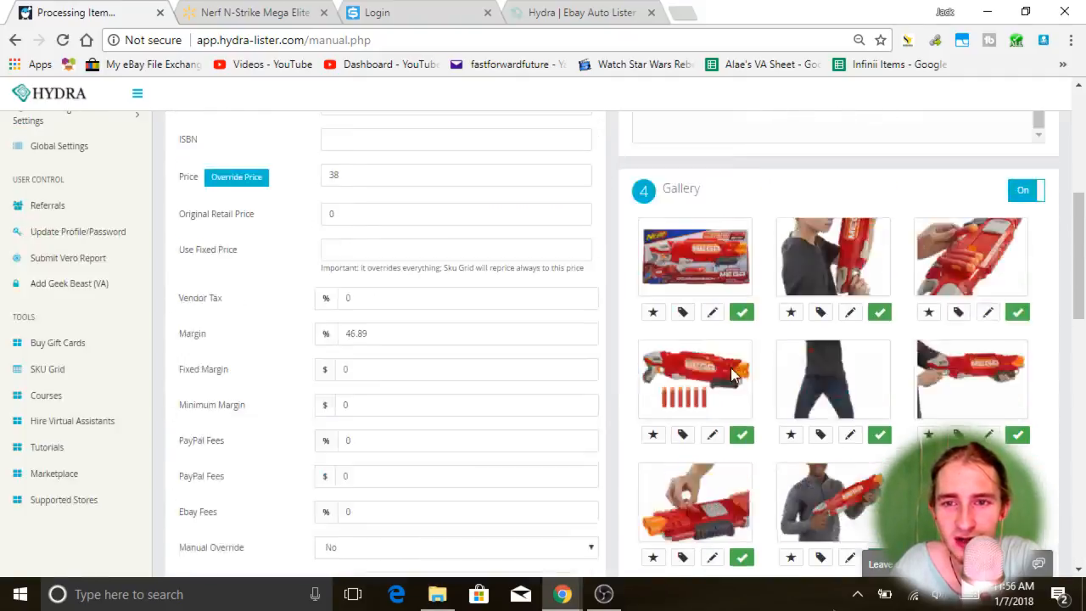
scroll(730, 369, down, 15)
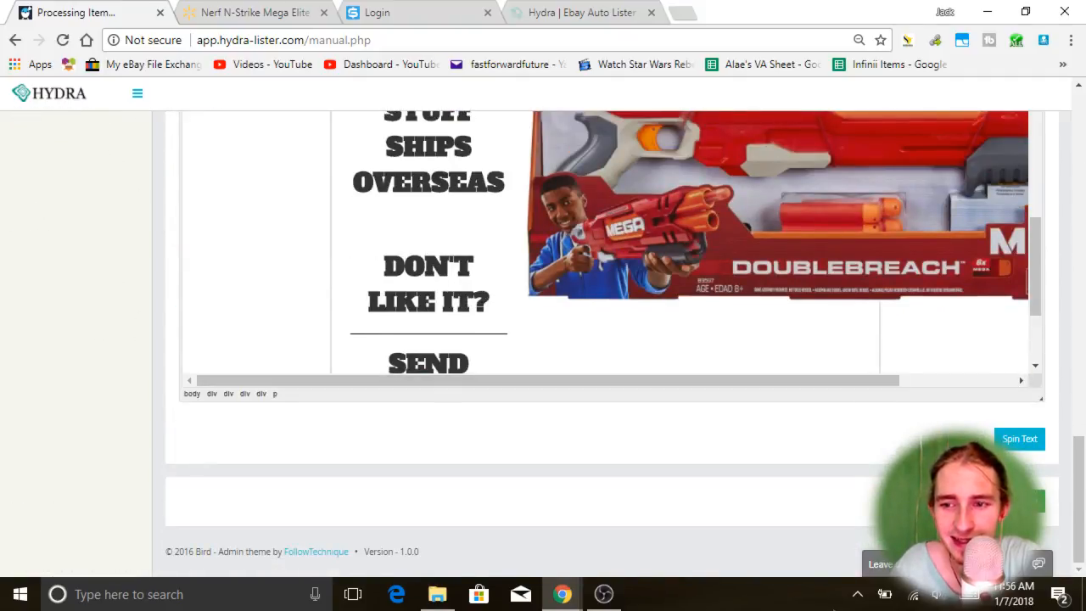
scroll(560, 398, up, 5)
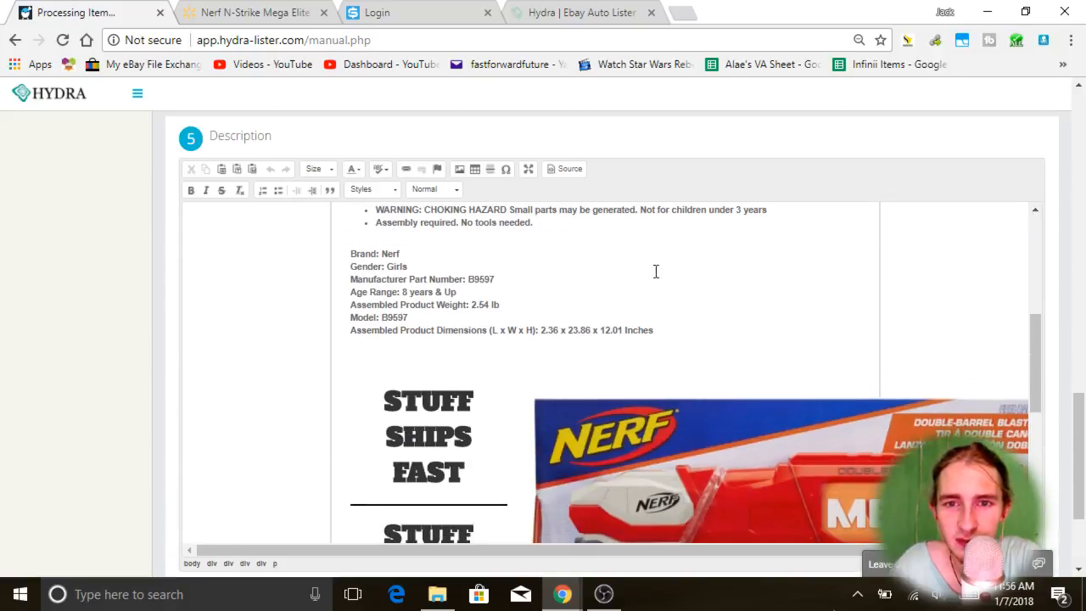
scroll(563, 362, up, 20)
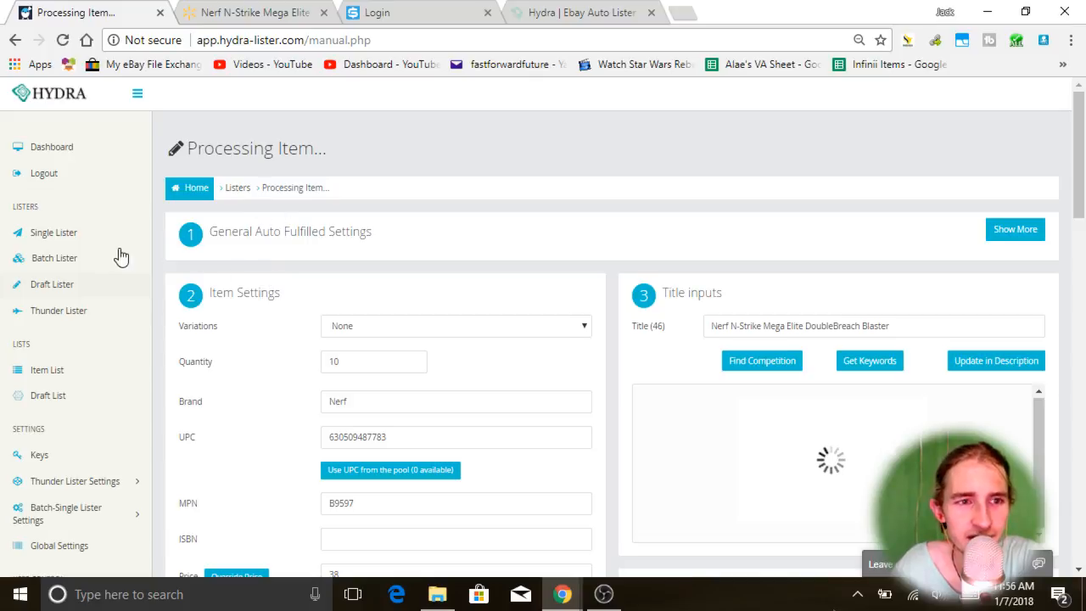
Leave the item page for the Single Lister, glance at the Walmart page and ready the empty item field for input
click(53, 235)
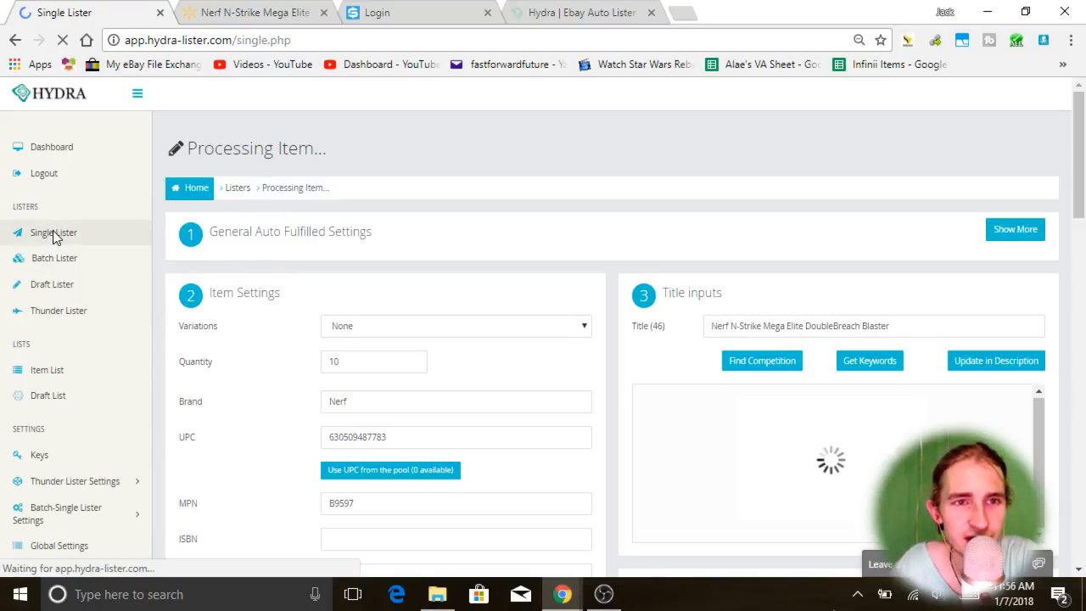
click(263, 10)
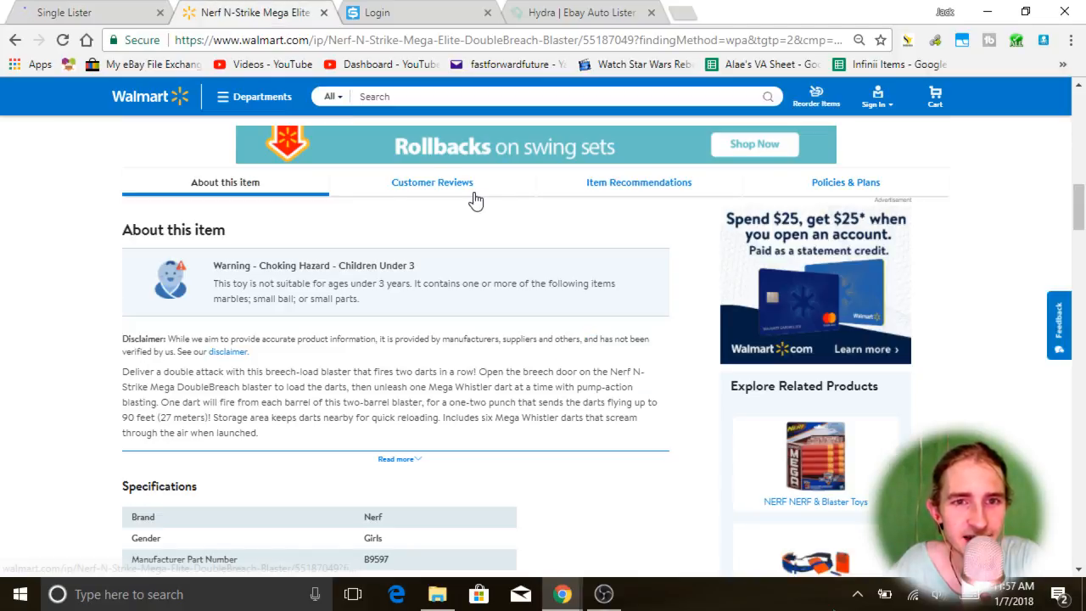
click(38, 10)
click(394, 278)
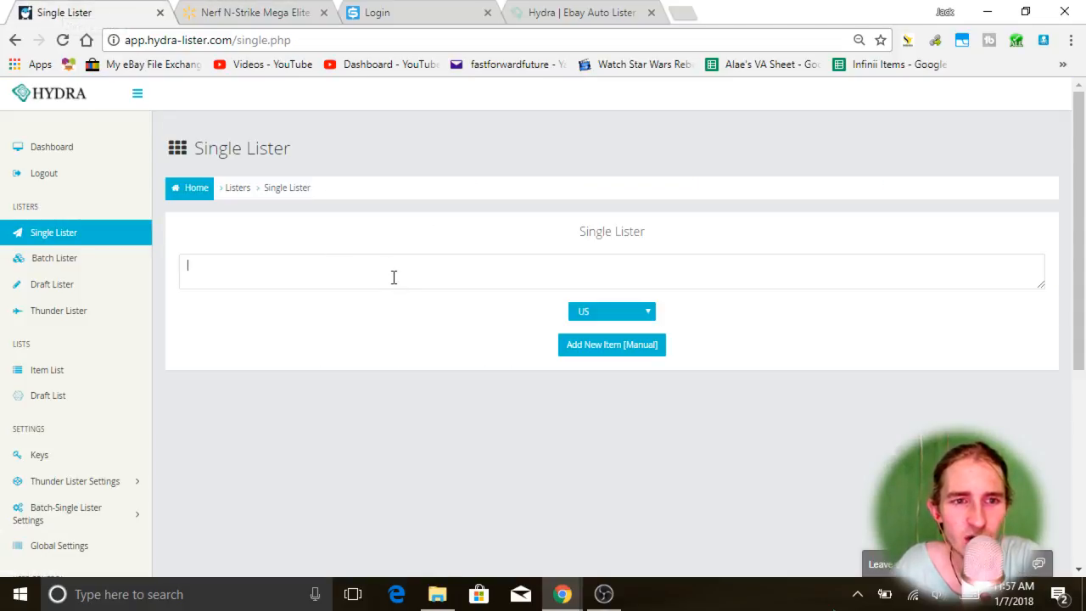
Close the Walmart, Login and Hydra Ebay Auto Lister tabs, keeping only the Single Lister open
click(324, 13)
click(324, 13)
click(324, 13)
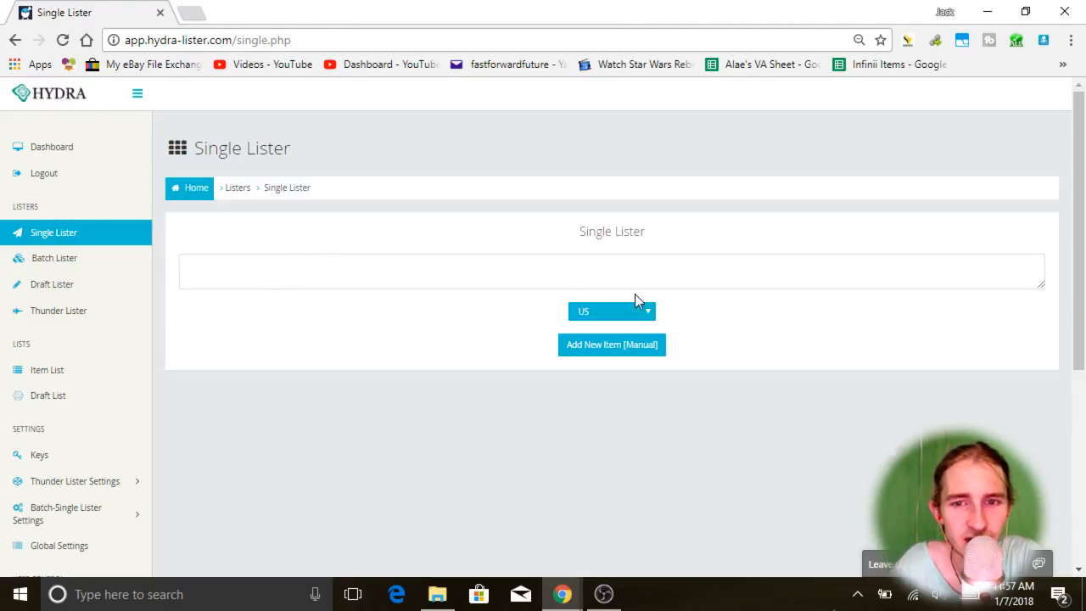
Open three more copies of the Single Lister page, app.hydra-lister.com/single.php, in new tabs
click(202, 40)
key(ctrl+c)
key(ctrl+t)
key(ctrl+v)
key(Return)
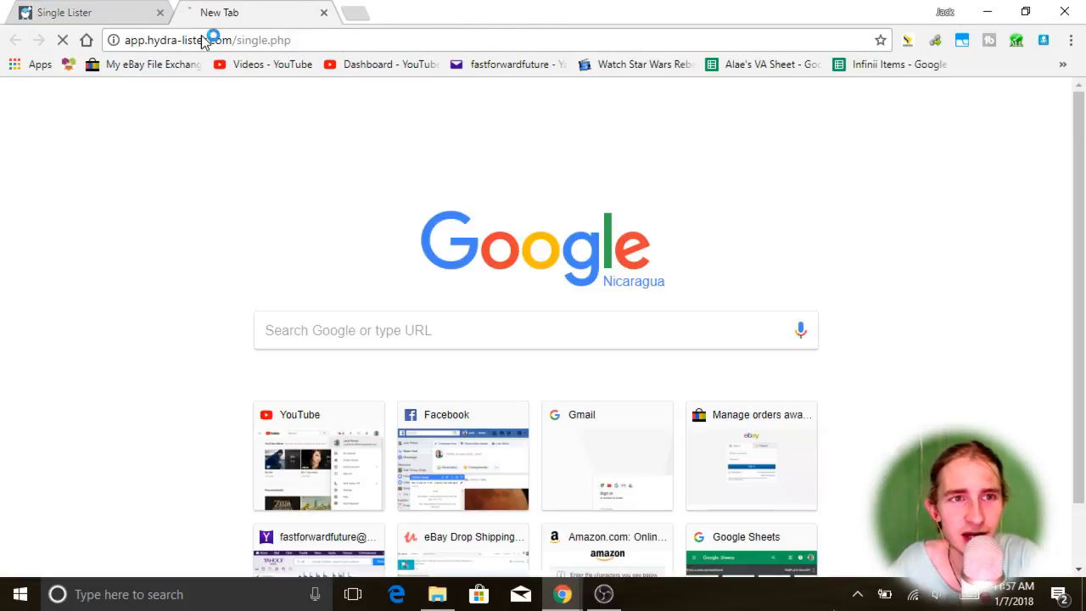
key(ctrl+t)
key(ctrl+v)
key(Return)
key(ctrl+t)
key(ctrl+v)
click(222, 8)
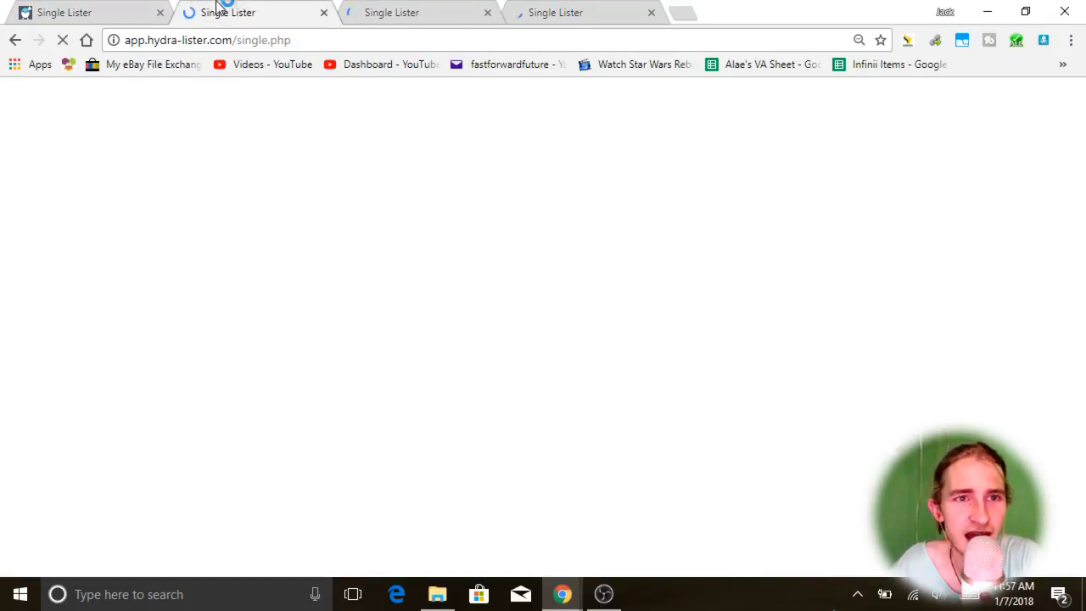
Look through the four Single Lister tabs as they load and return to the first one
click(102, 8)
click(263, 12)
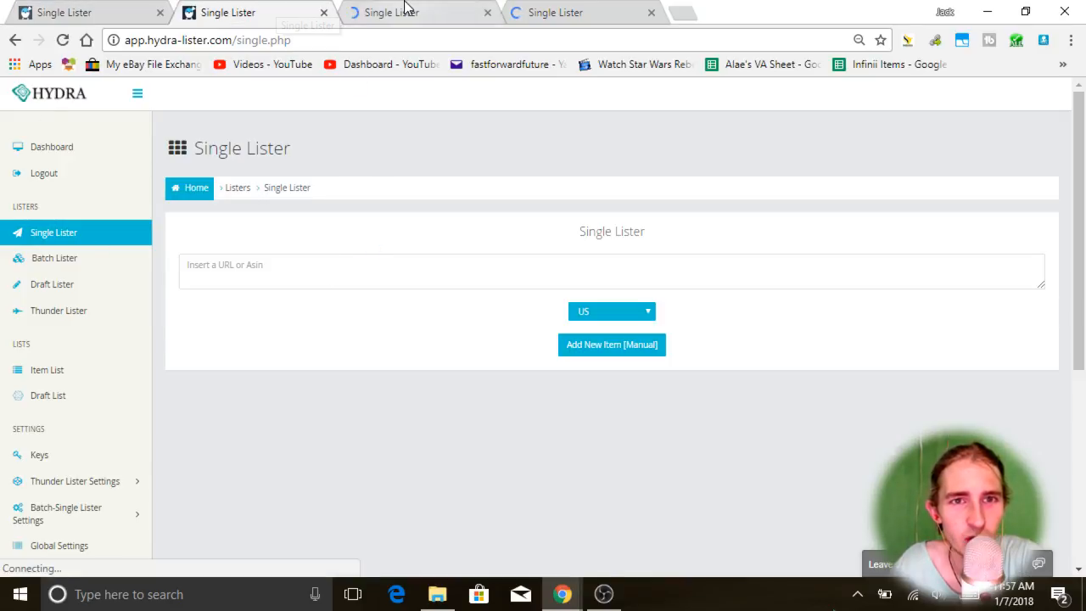
click(405, 10)
click(543, 15)
click(98, 13)
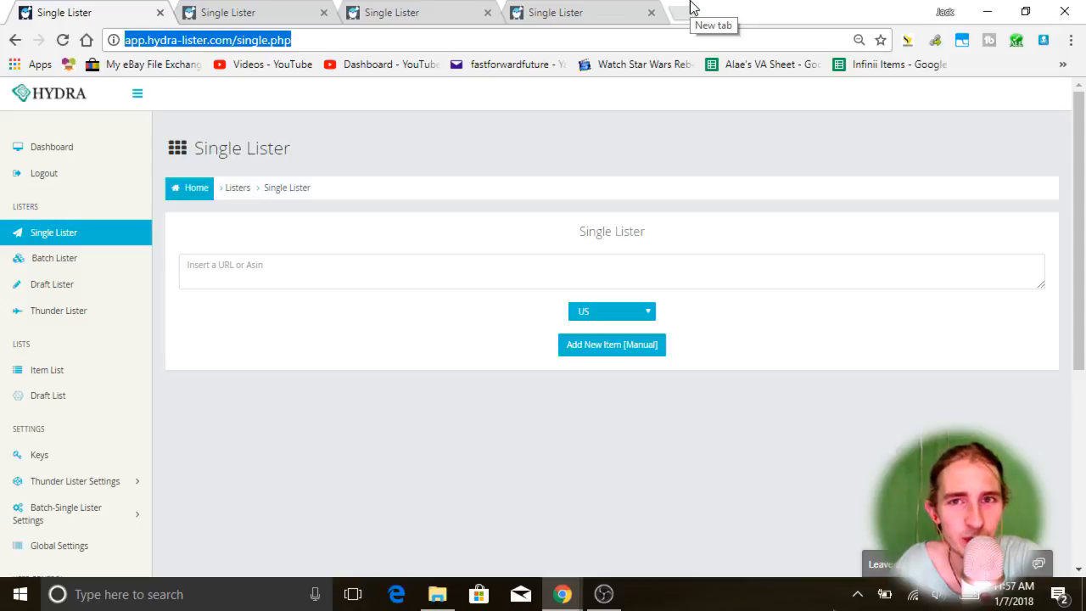
Ready the Single Lister's item field, visit each of the other copies and start adding a new item manually in the fourth
click(274, 280)
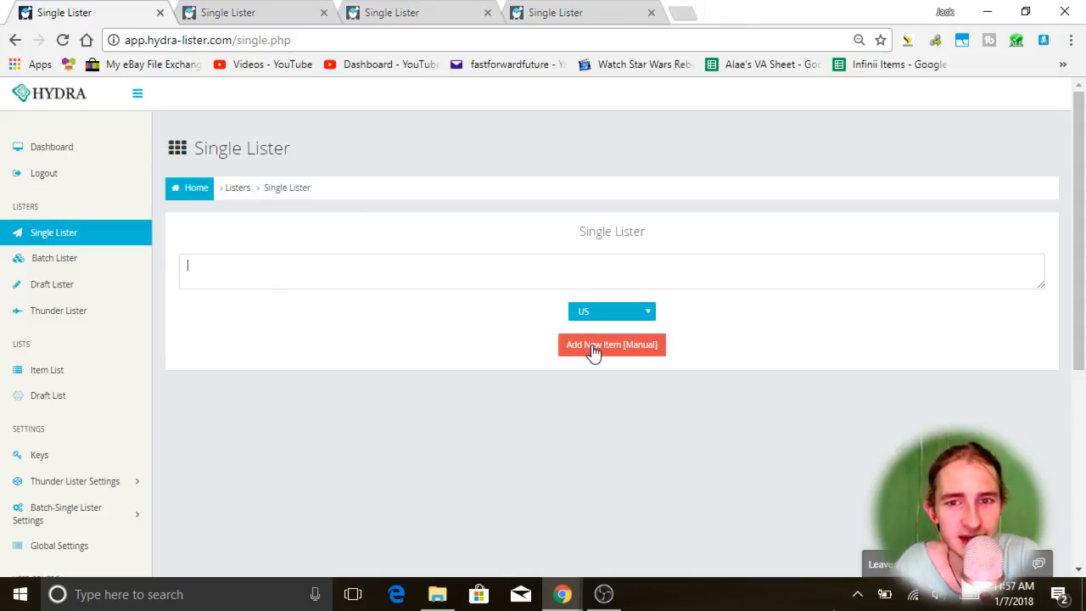
click(247, 10)
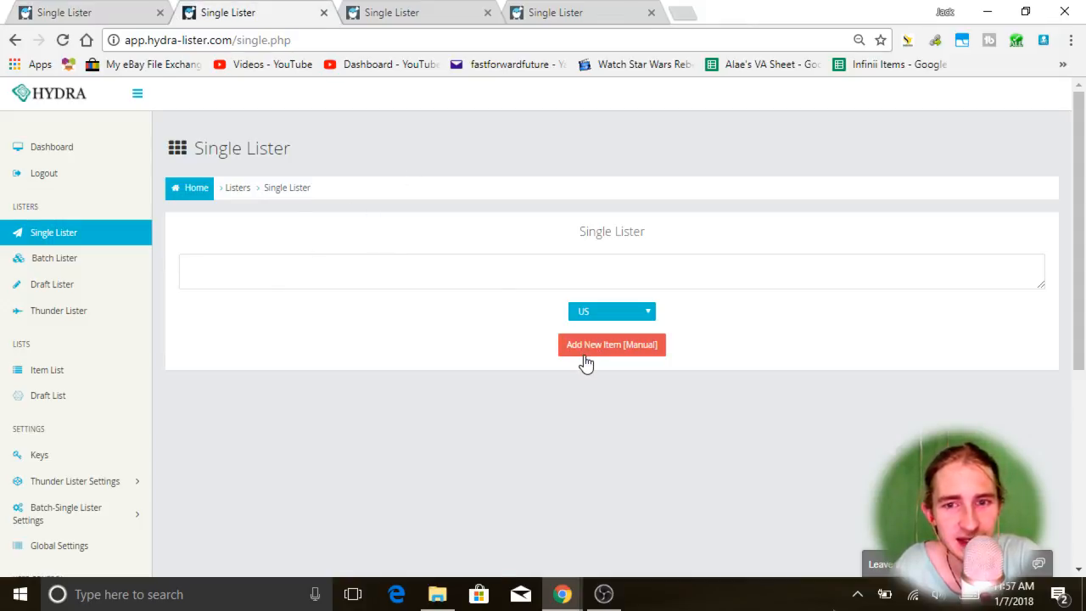
click(412, 10)
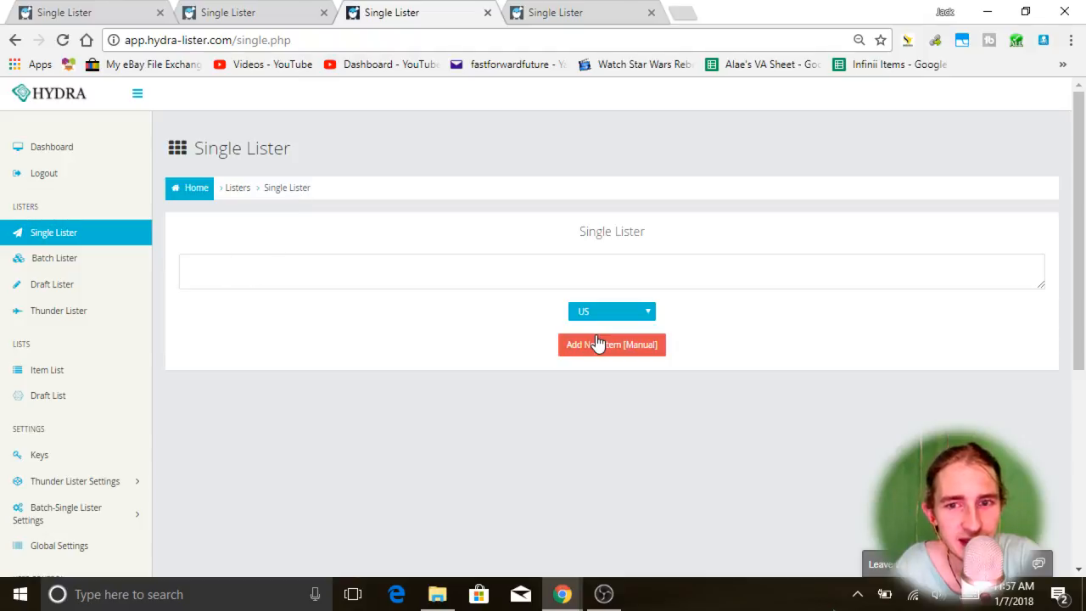
click(558, 10)
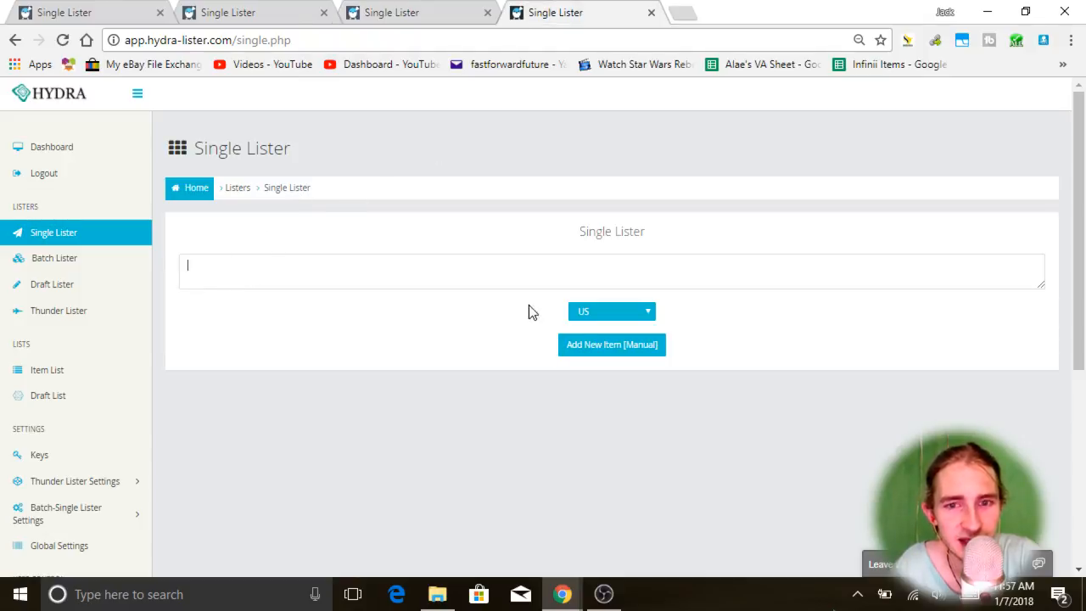
click(594, 344)
click(703, 168)
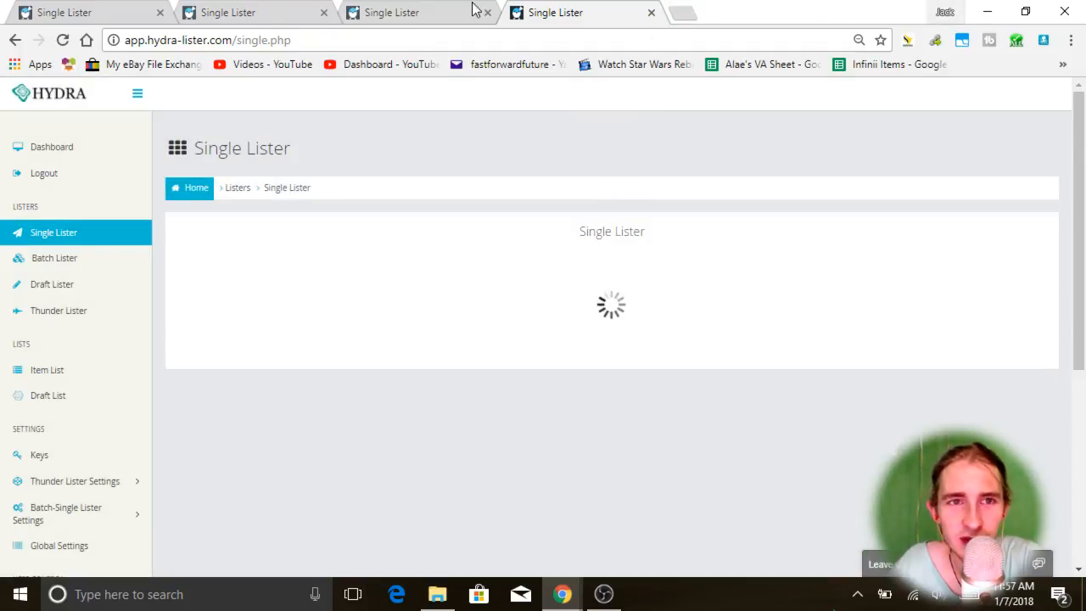
Compare the four Single Lister tabs, switching between the empty item forms and the one processing an item
click(87, 10)
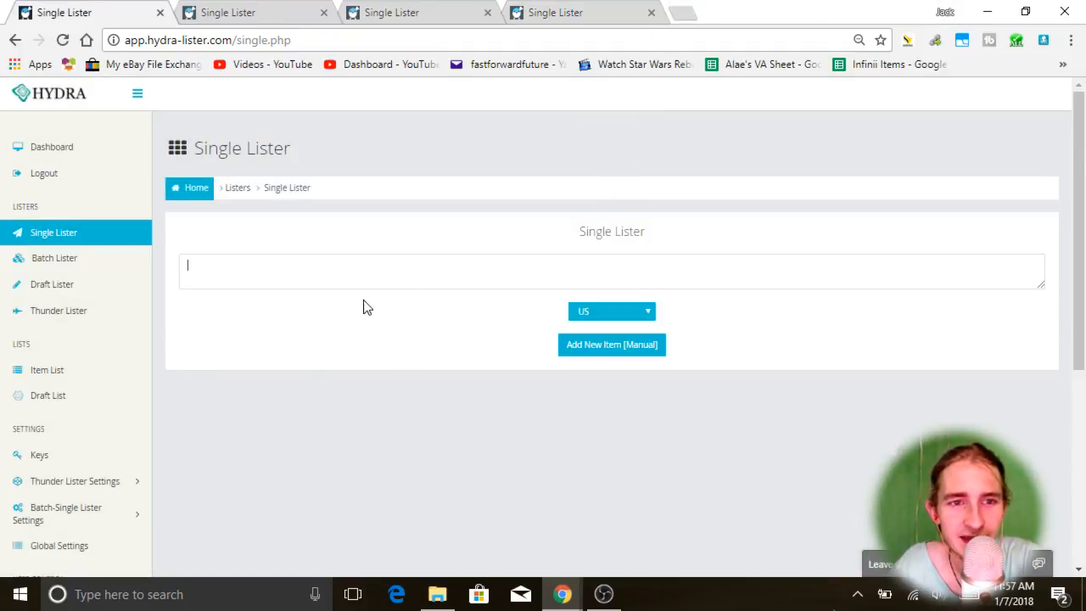
click(260, 10)
click(383, 10)
click(599, 10)
click(34, 9)
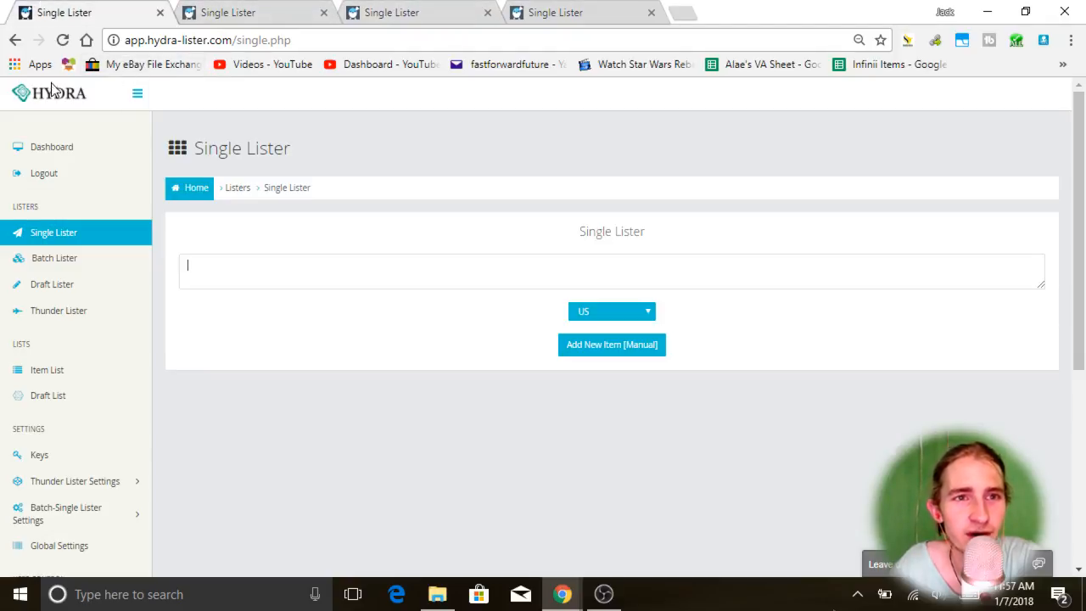
click(203, 11)
click(96, 9)
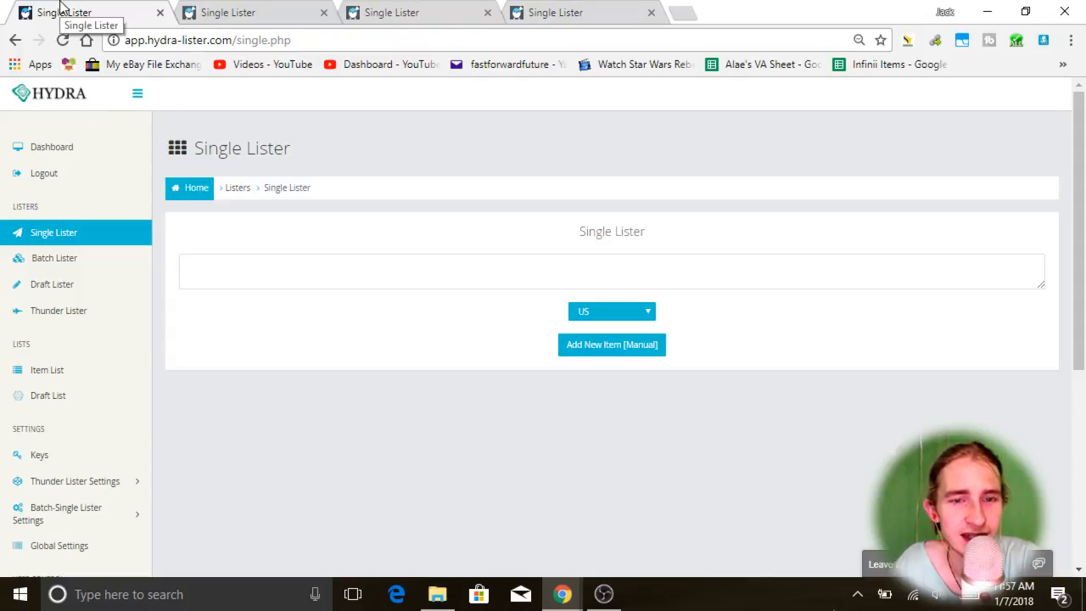
click(602, 10)
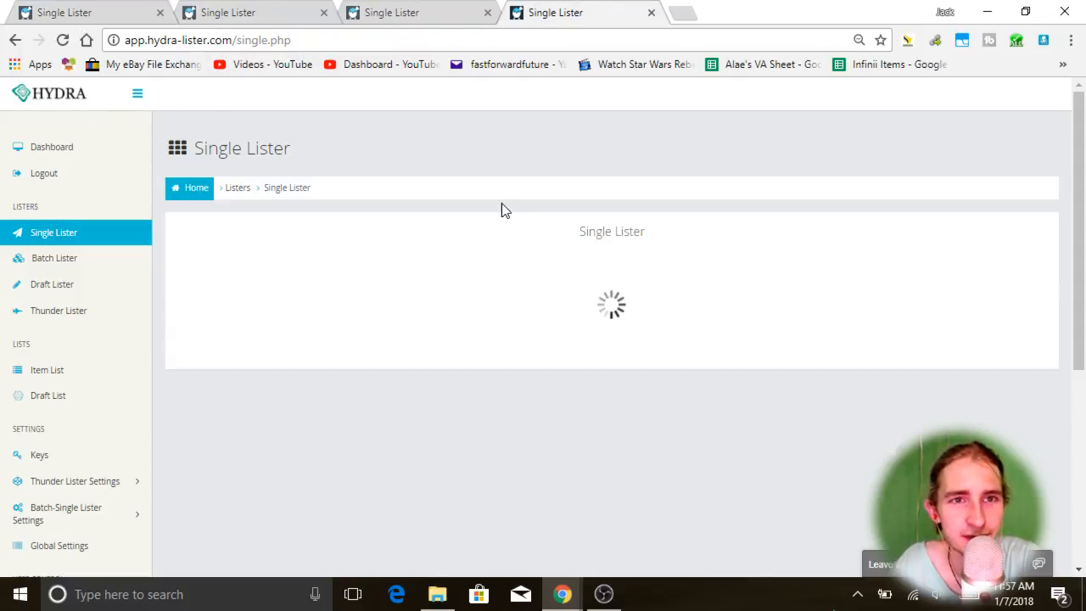
click(47, 10)
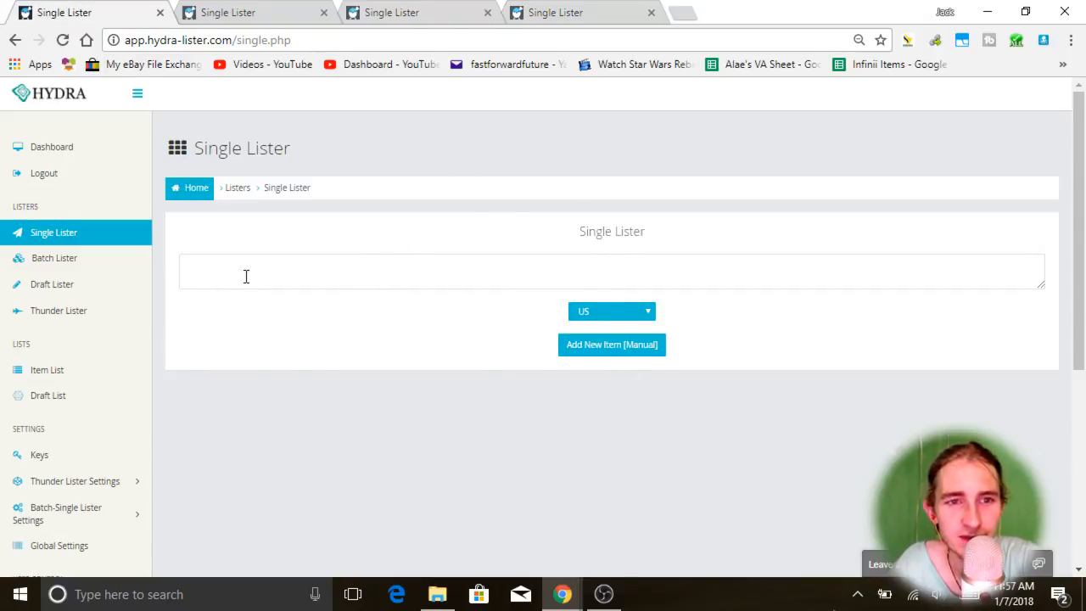
click(221, 7)
click(417, 9)
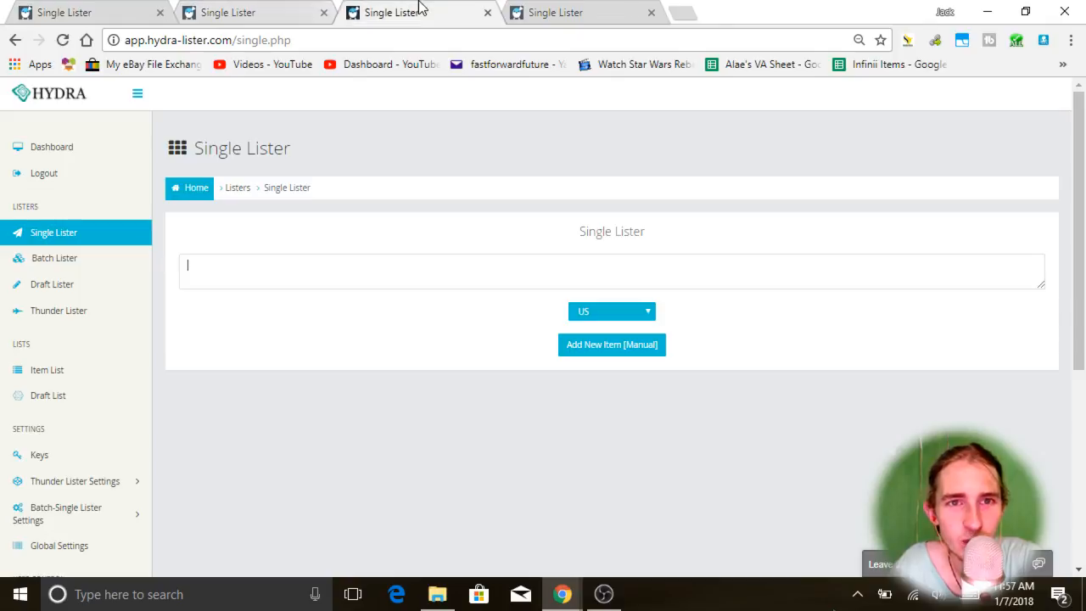
click(570, 10)
Close the three extra Single Lister tabs, keeping only the first one open
click(323, 13)
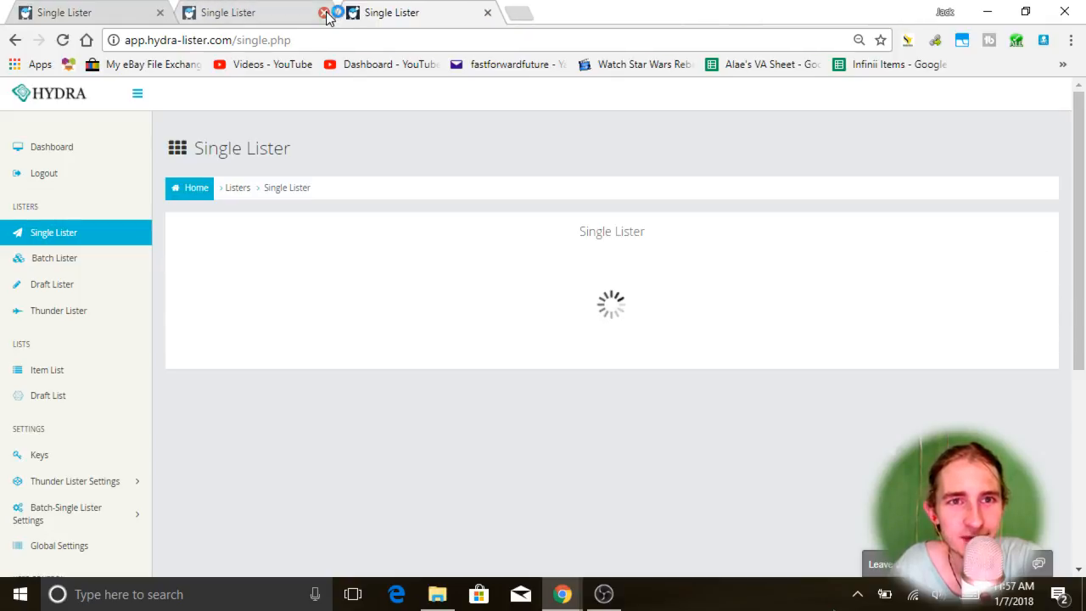
click(323, 12)
click(323, 13)
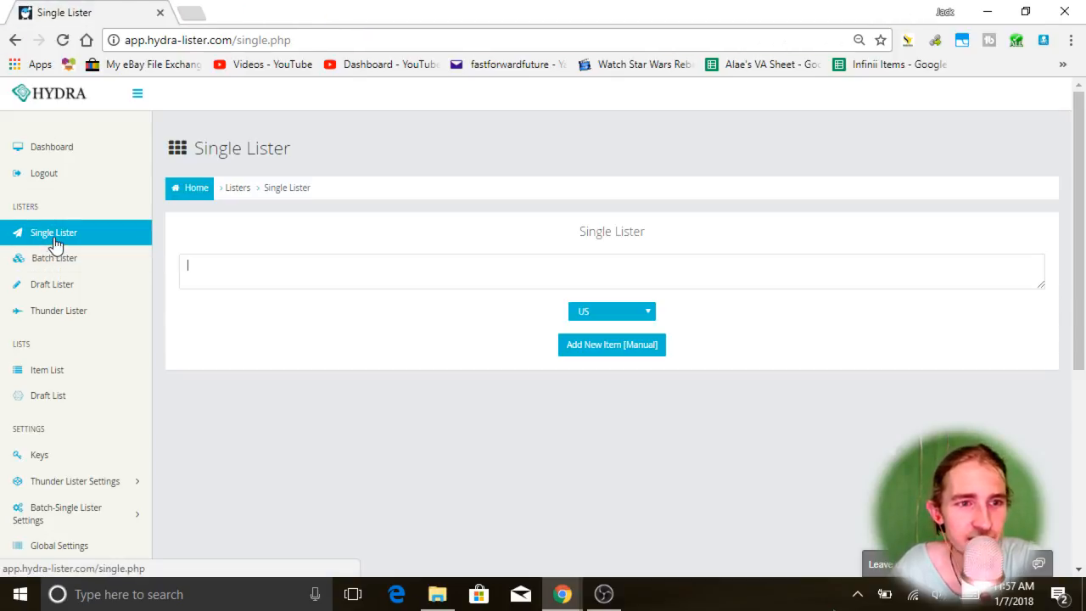
click(74, 291)
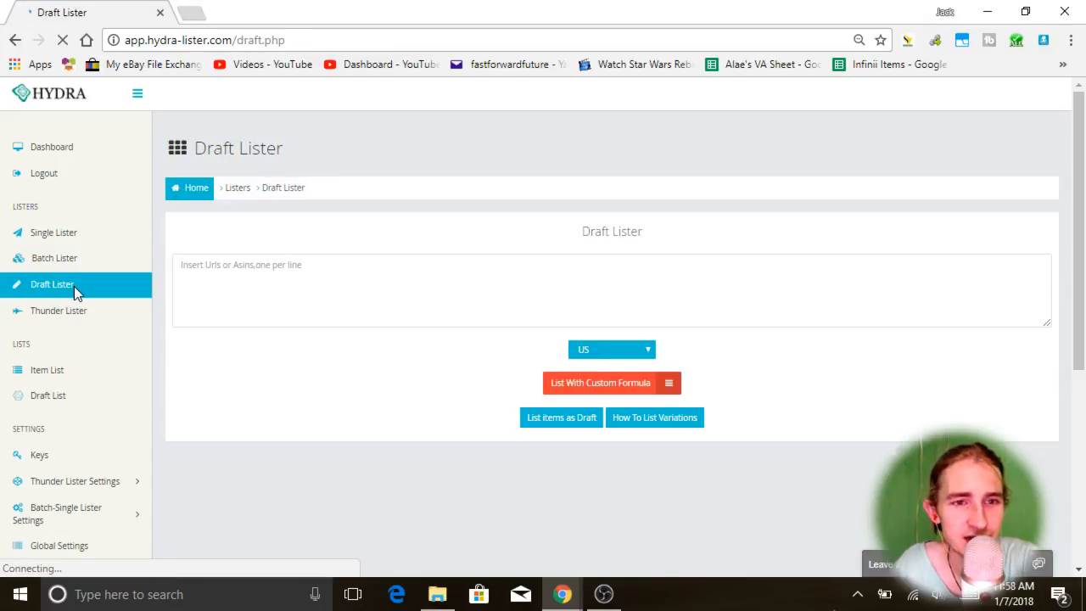
click(57, 260)
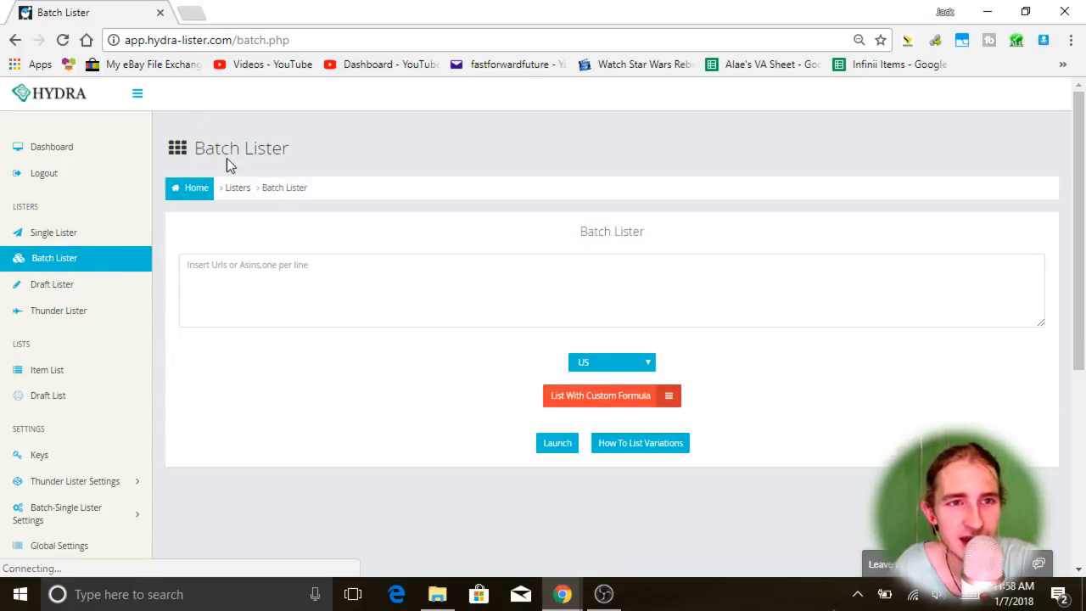
click(303, 288)
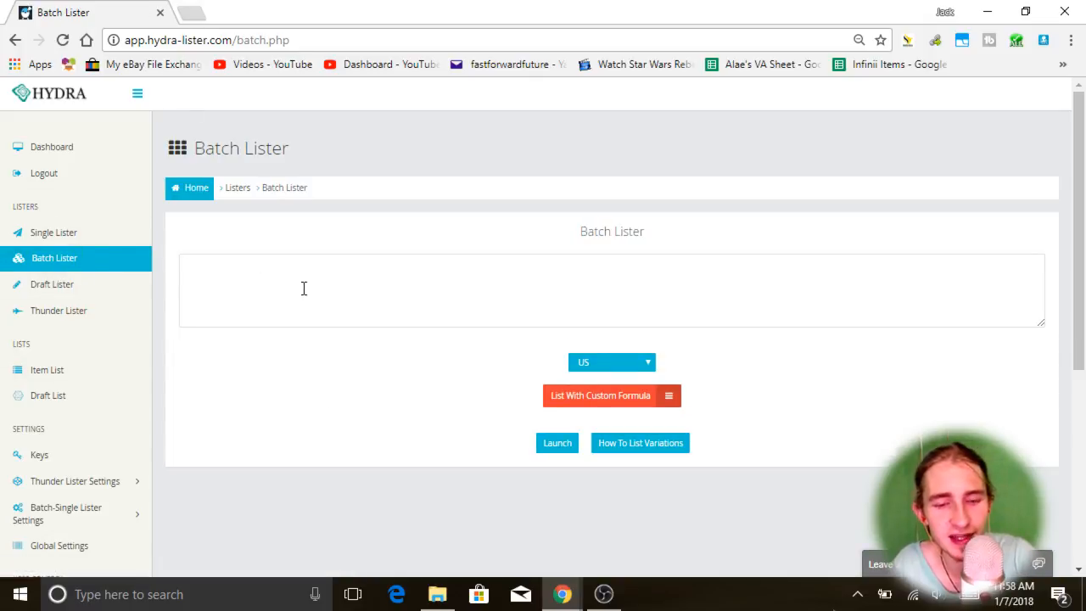
text(http://app.hydra-lister.com/single.php)
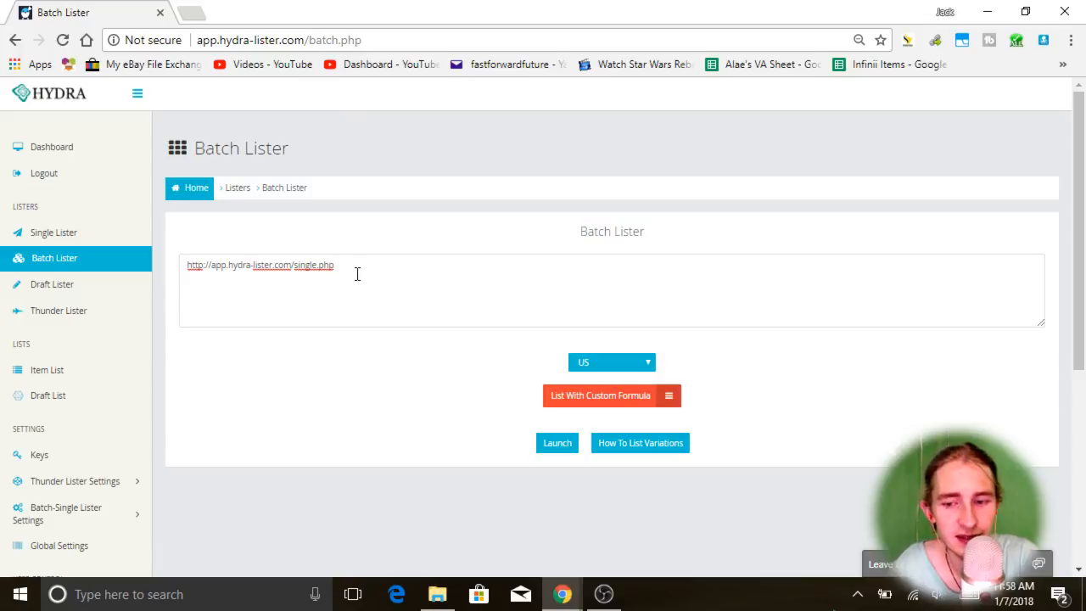
key(Return)
text(http://app.hydra-lister.com/single.php)
key(Return)
text(http://app.hydra-lister.com/single.php)
key(Return)
key(ctrl+v)
key(Return)
key(ctrl+v)
key(Return)
text(http://app.hydra-lister.com/single.php)
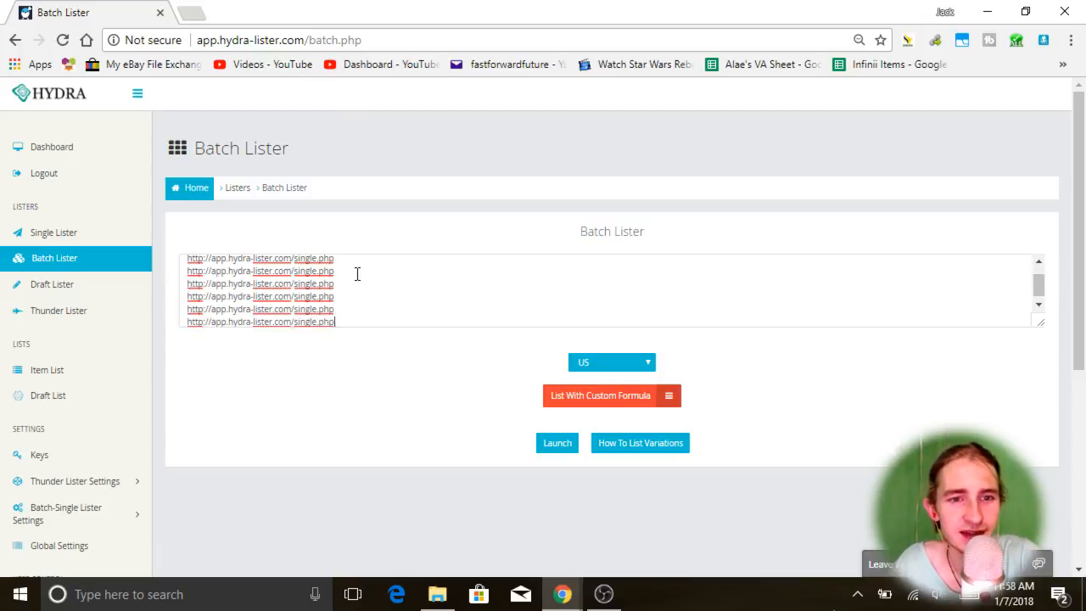
Enlarge the Batch Lister's item field so that all ten URL lines fit
triple_click(357, 274)
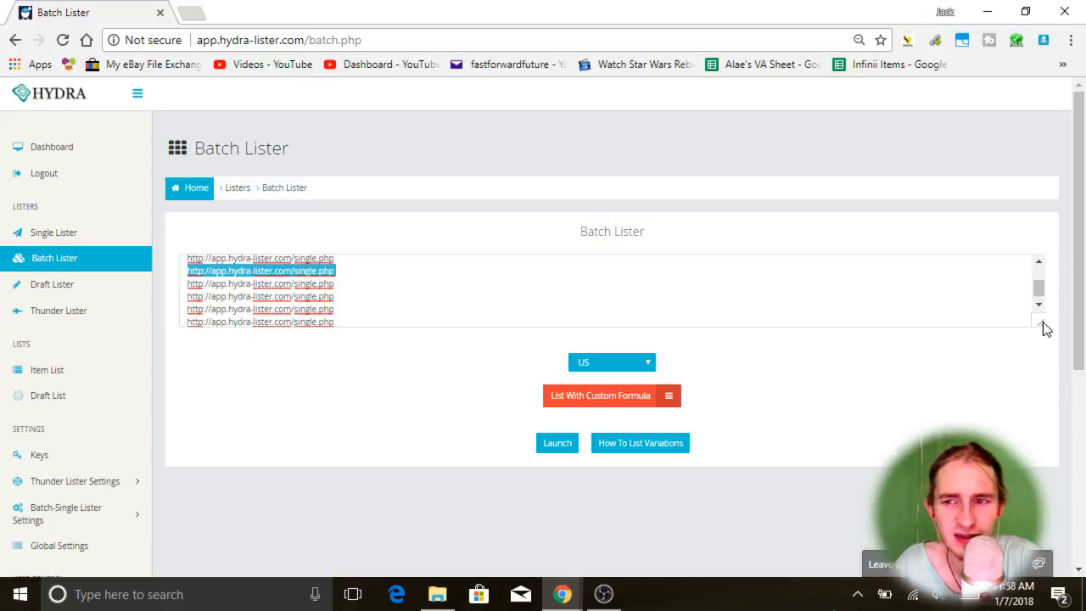
drag(1042, 323, 1045, 418)
click(408, 308)
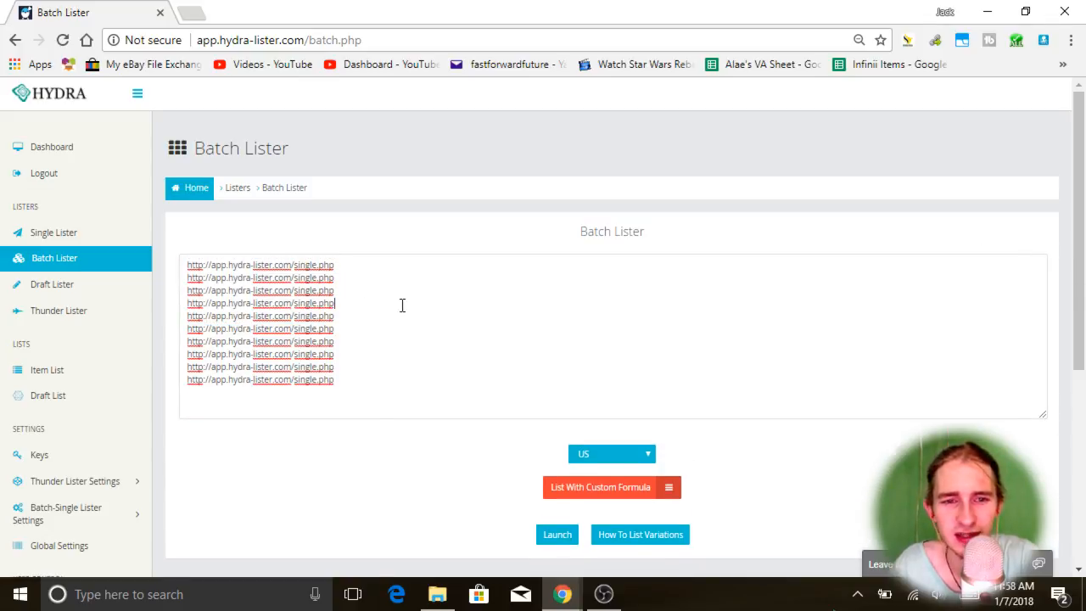
Highlight the whole URL list in the Batch Lister and examine the launch options below it
drag(377, 379, 175, 258)
click(497, 283)
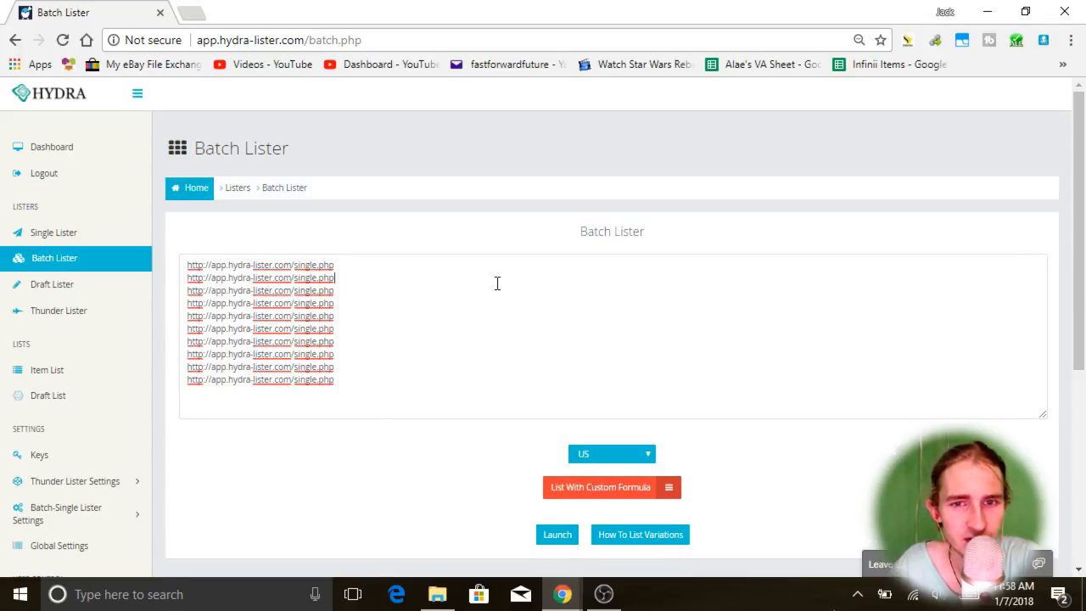
key(ctrl+a)
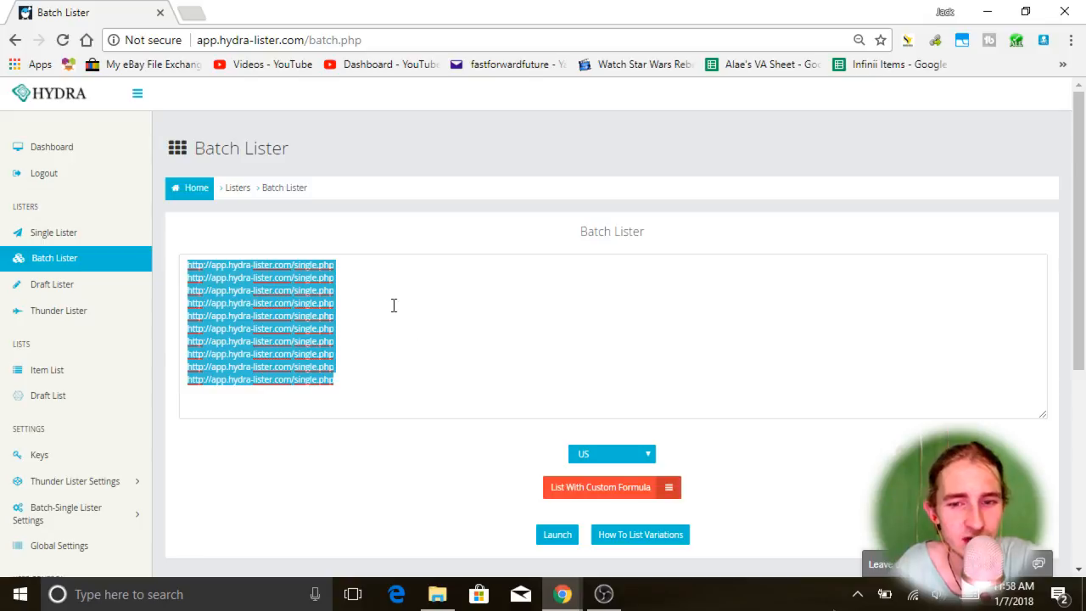
click(367, 348)
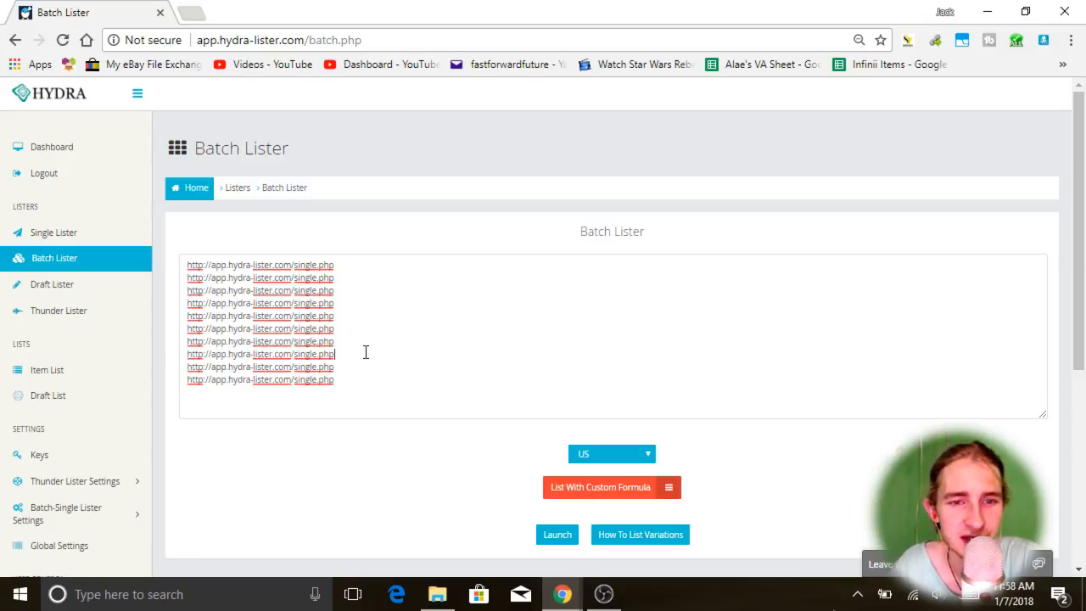
click(391, 379)
drag(391, 380, 133, 242)
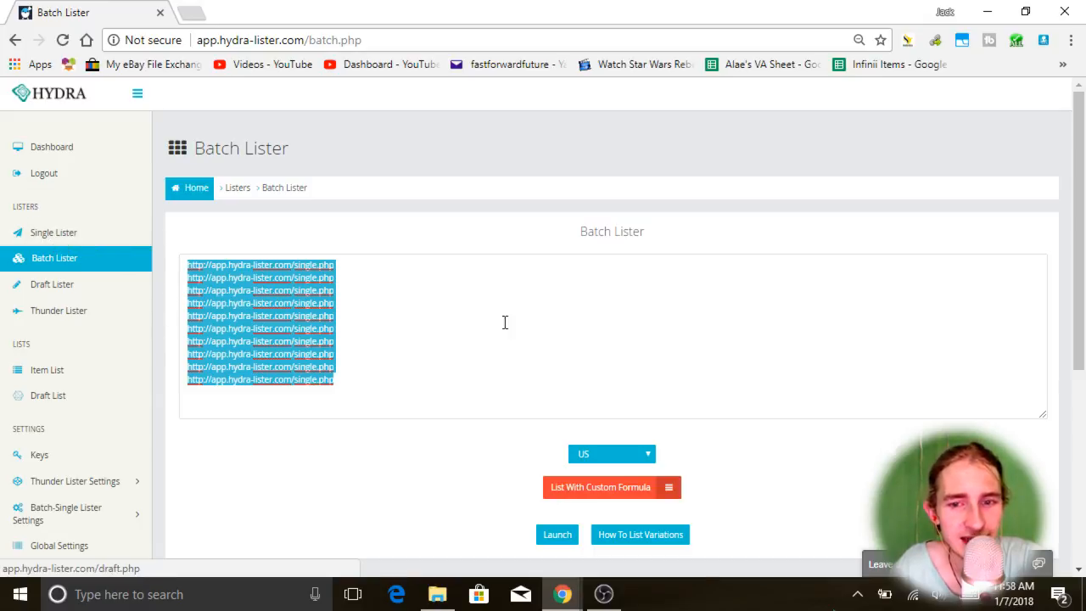
scroll(581, 473, down, 1)
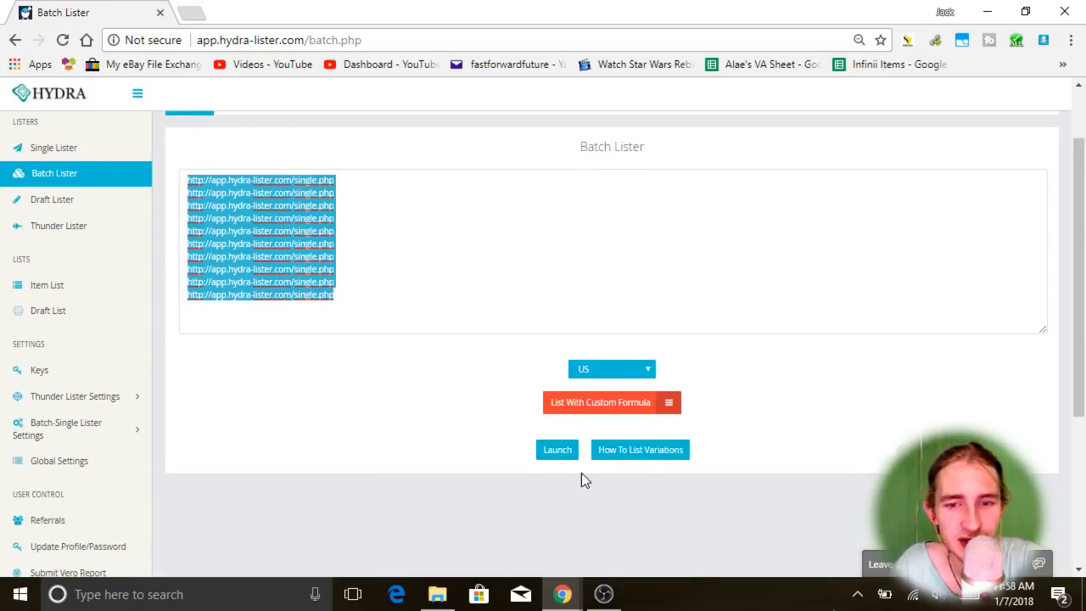
scroll(257, 466, up, 1)
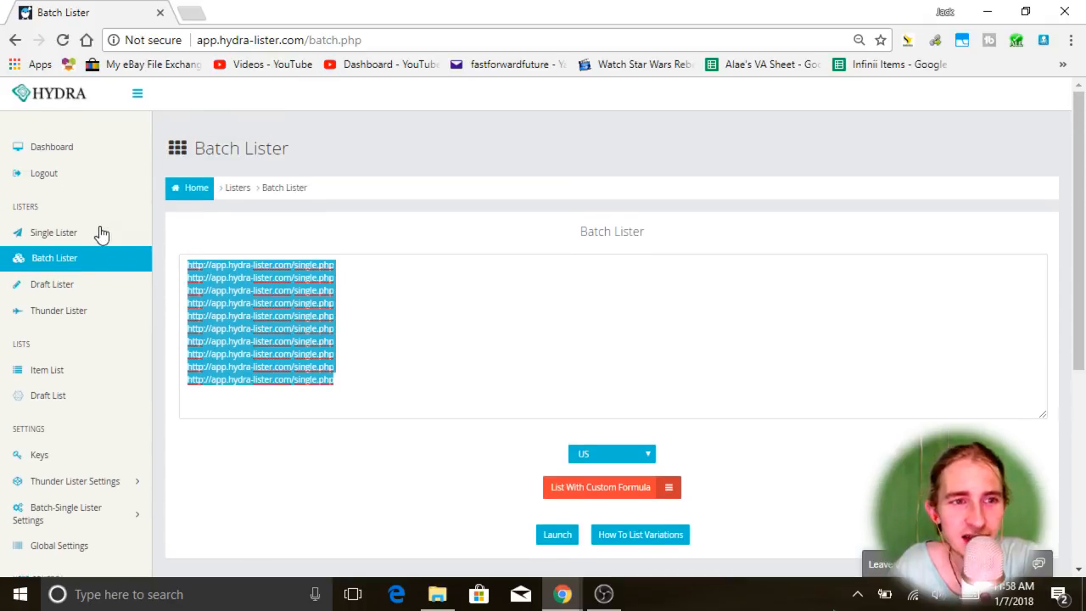
right_click(52, 235)
click(375, 152)
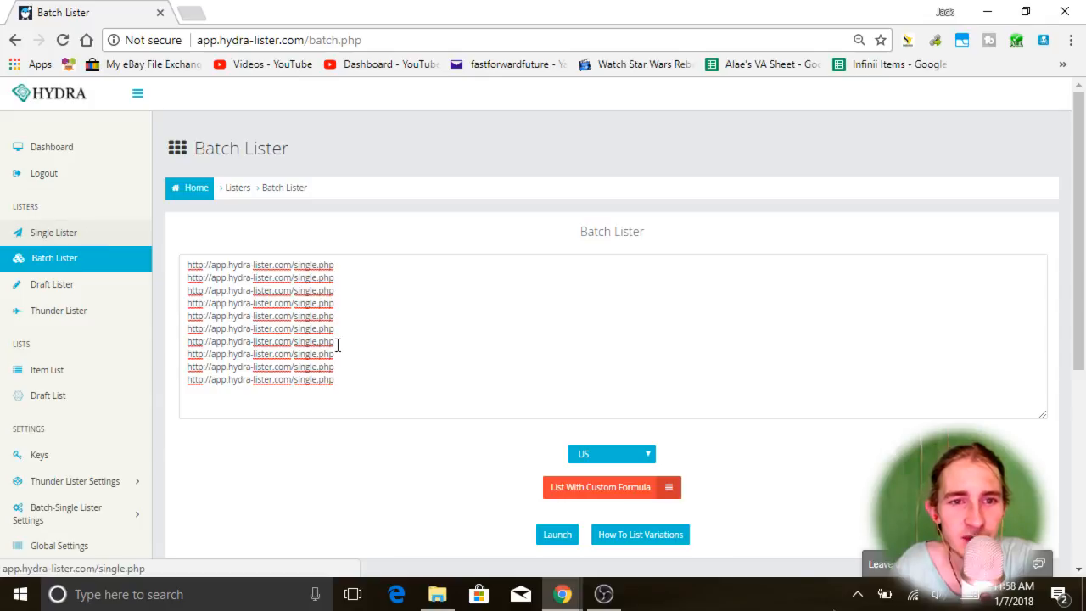
drag(340, 384, 167, 265)
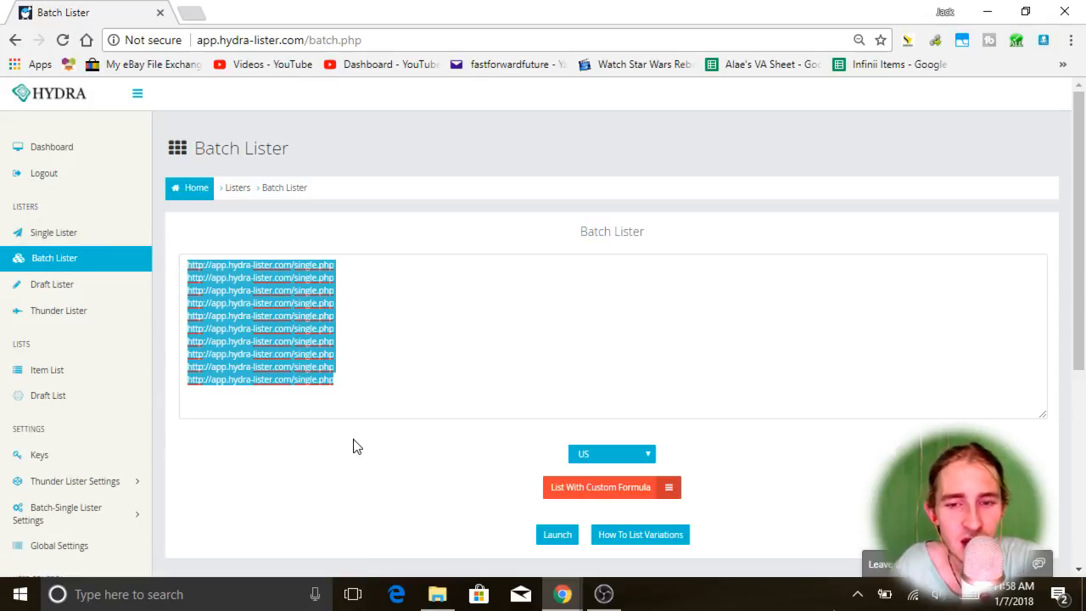
click(344, 488)
drag(358, 393, 167, 274)
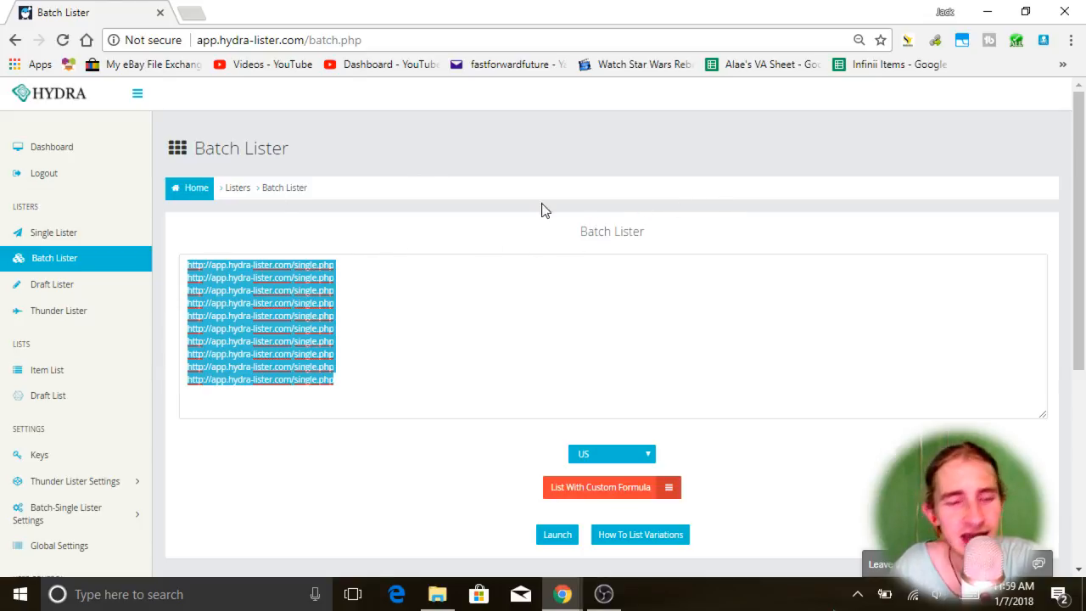
Highlight the Batch Lister heading briefly and open the Draft Lister page
triple_click(234, 144)
click(256, 141)
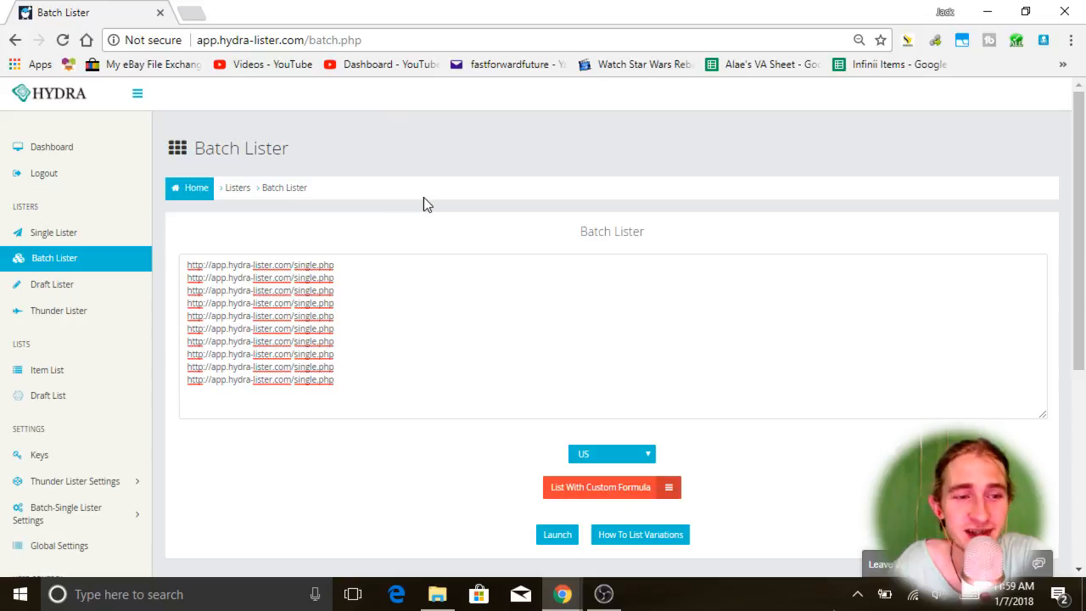
click(60, 289)
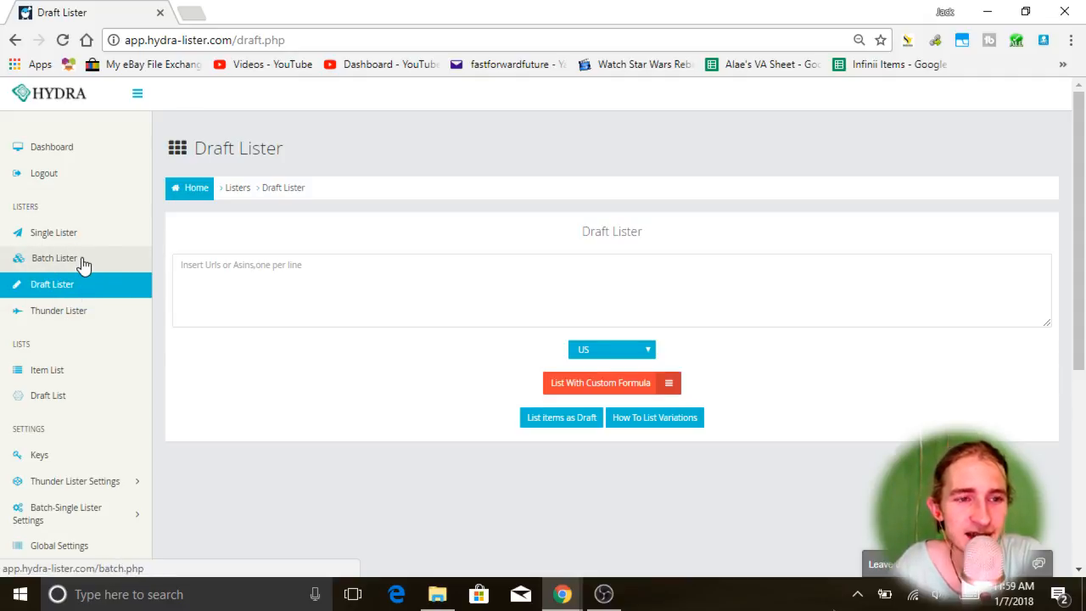
Open the Thunder Lister page and load walmart.com in a new browser tab
click(285, 292)
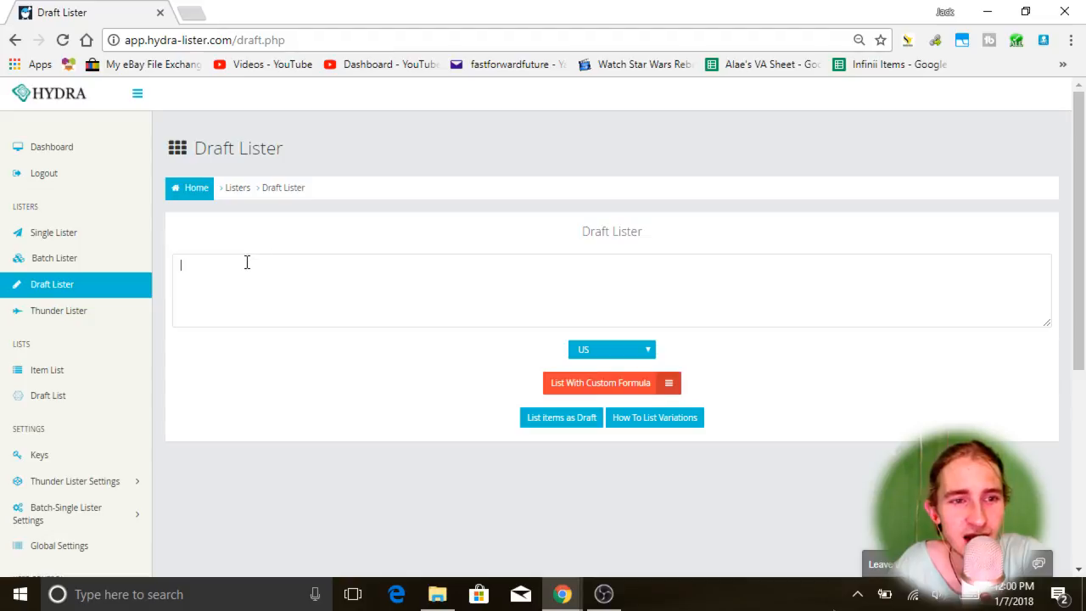
click(68, 311)
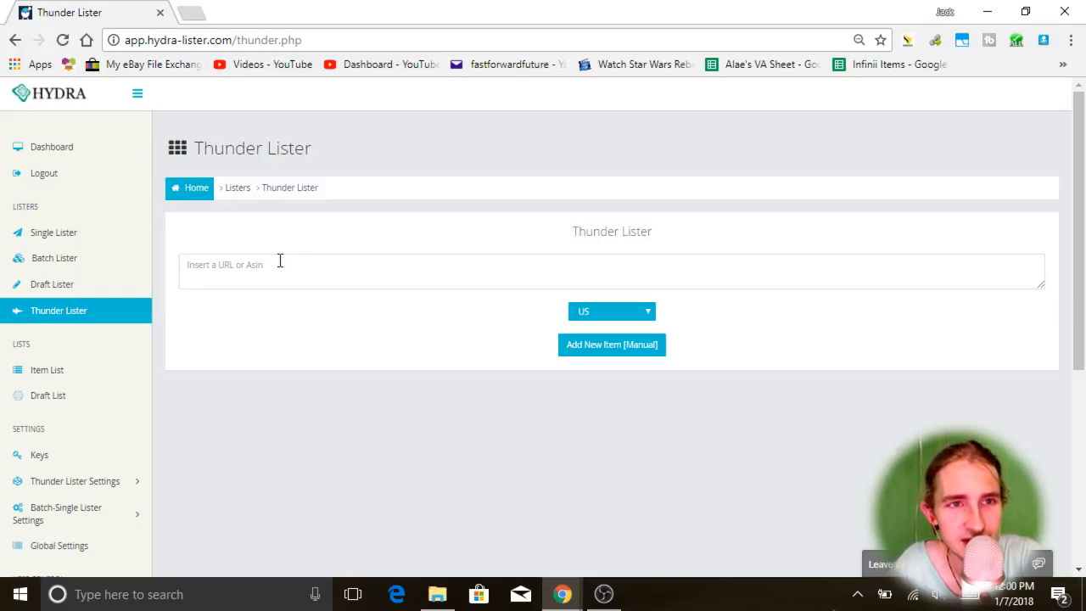
click(191, 11)
text(walma)
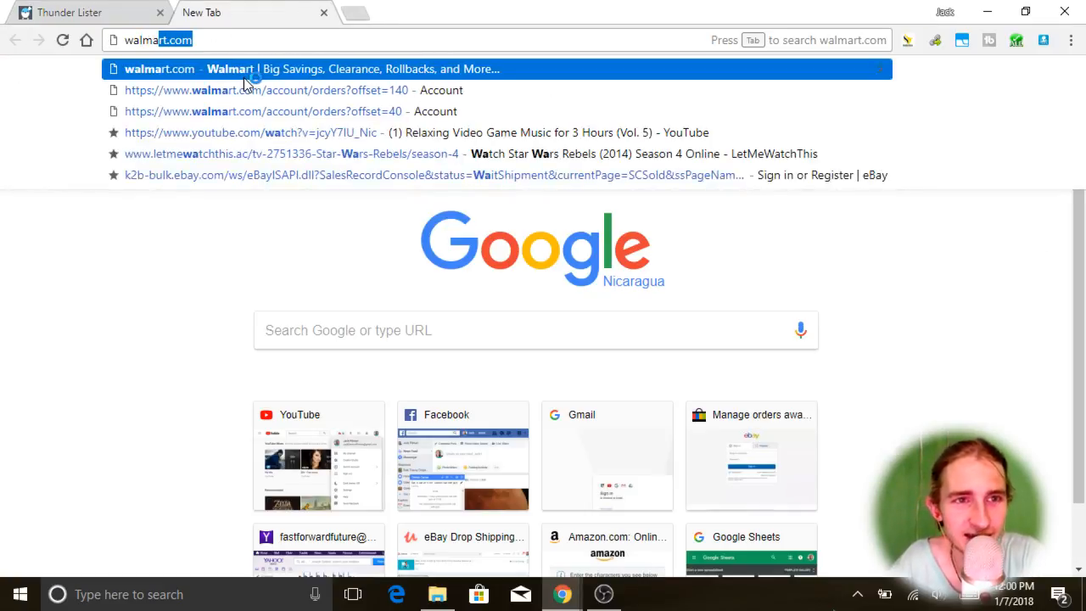
text(rt.com)
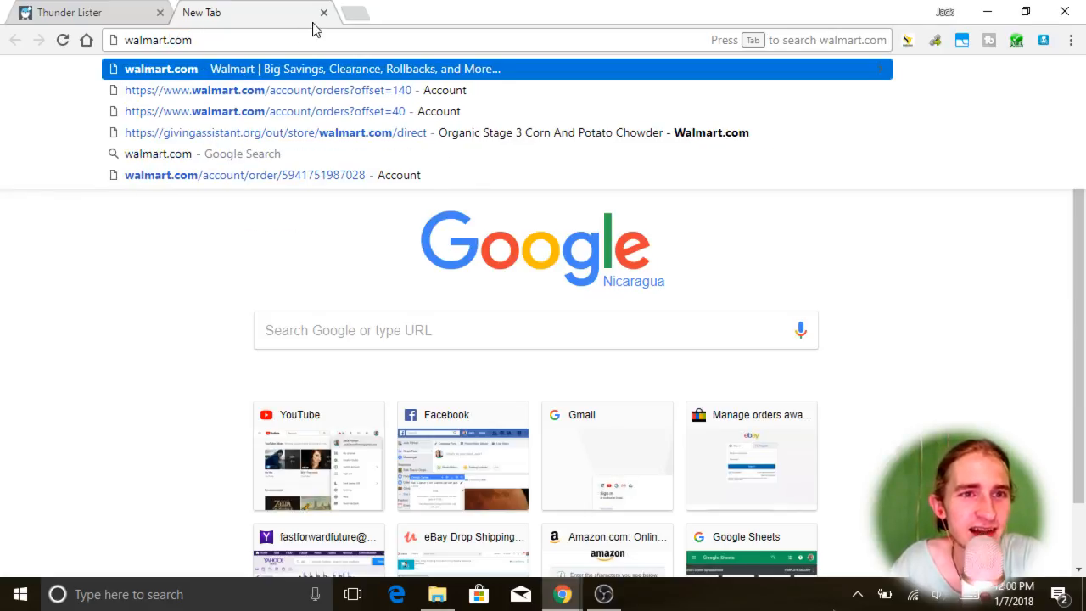
key(Return)
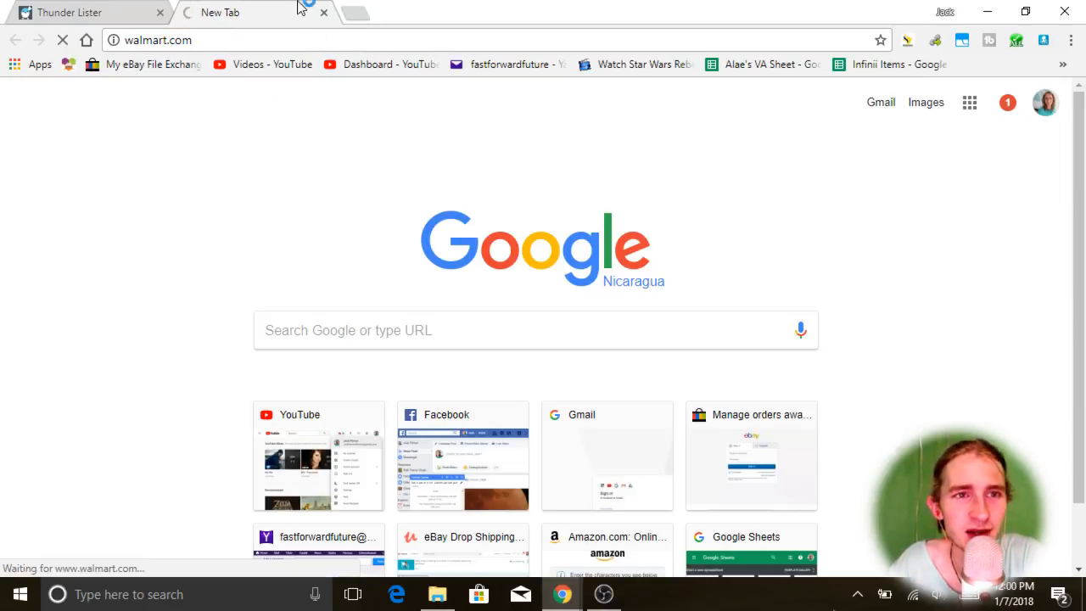
click(110, 10)
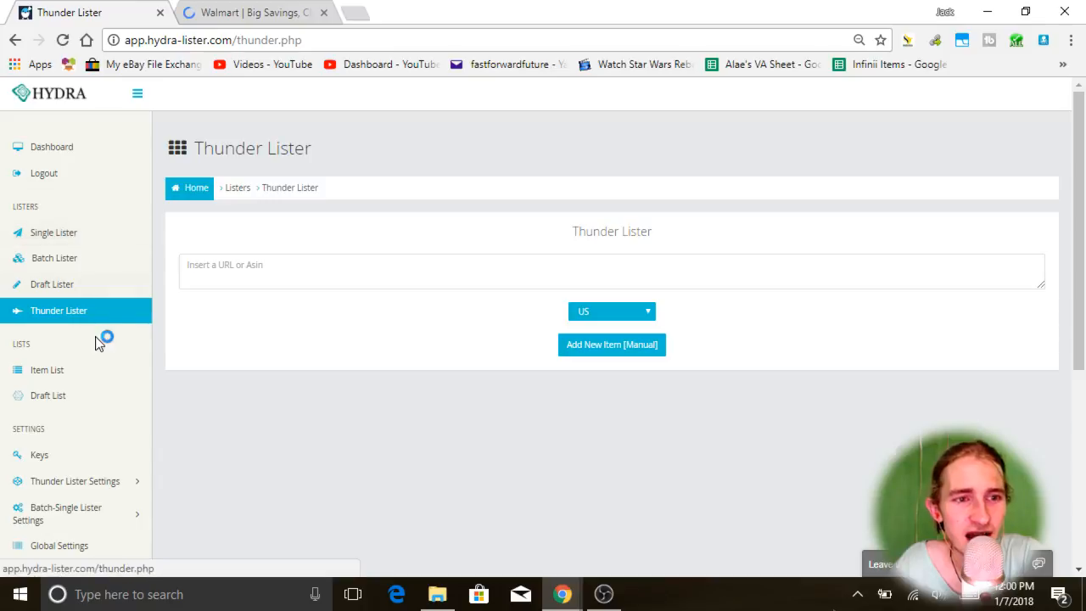
click(219, 11)
Try copying the Nerf Nitro Longshot Smash link from Walmart's featured products into the Thunder Lister's item field
scroll(498, 311, down, 3)
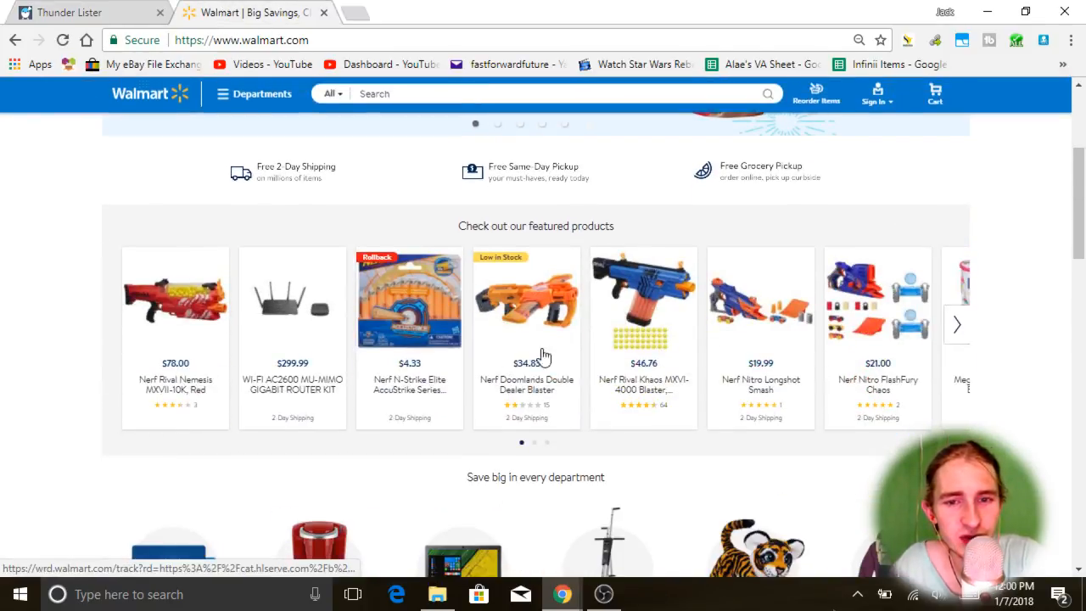
right_click(781, 291)
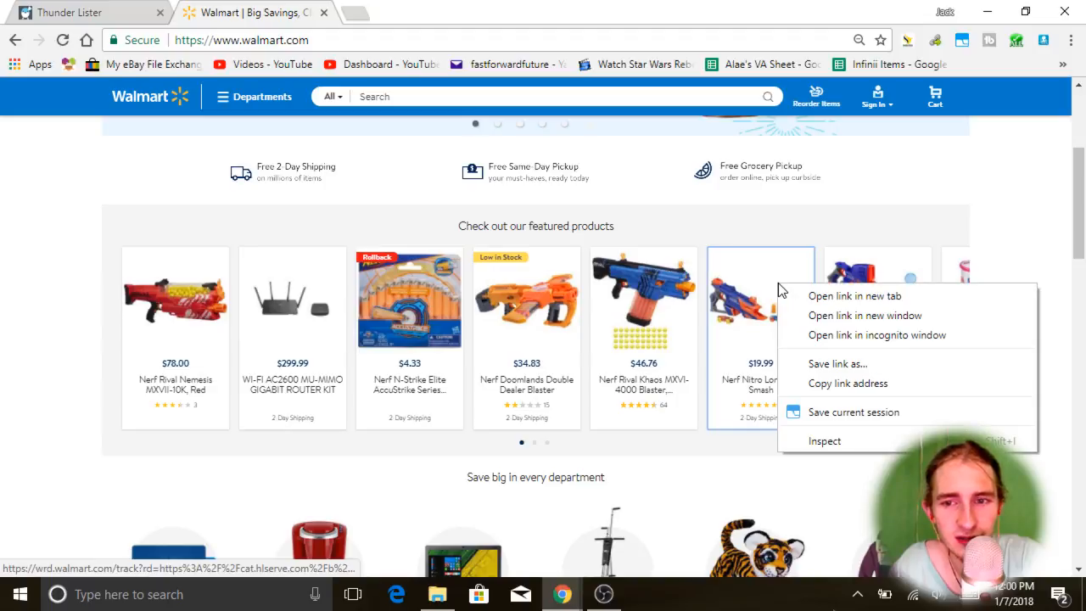
click(866, 383)
click(38, 12)
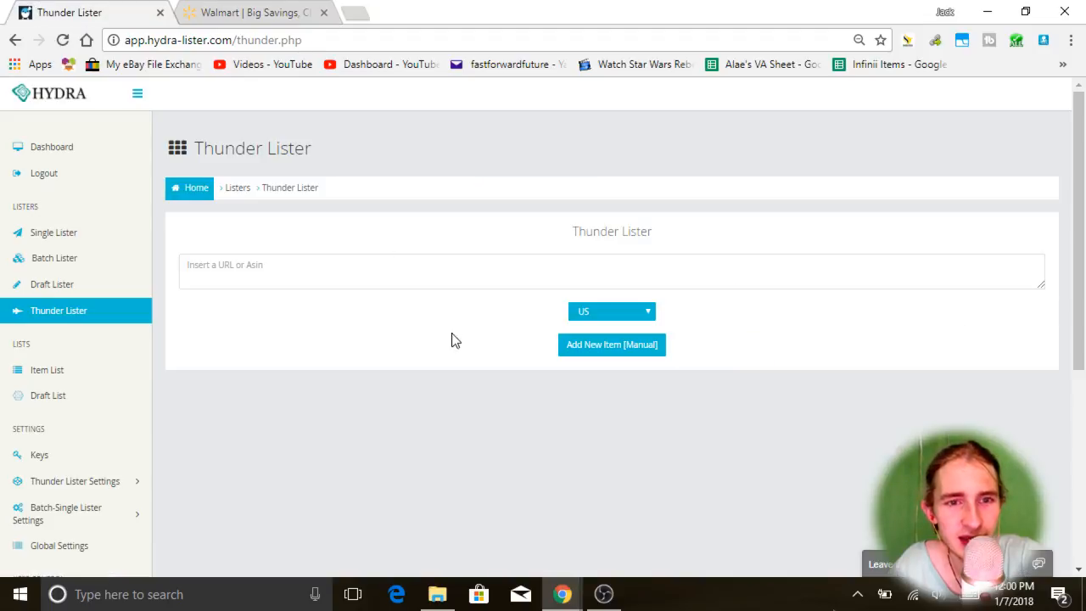
click(407, 272)
key(ctrl+v)
scroll(472, 281, up, 2)
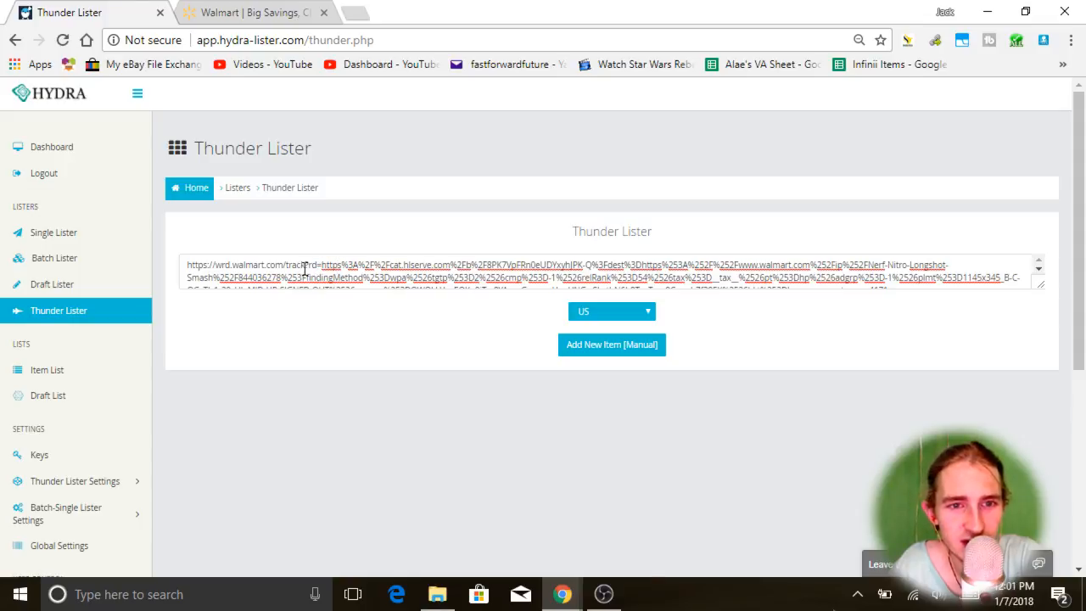
scroll(306, 268, down, 2)
scroll(305, 268, up, 2)
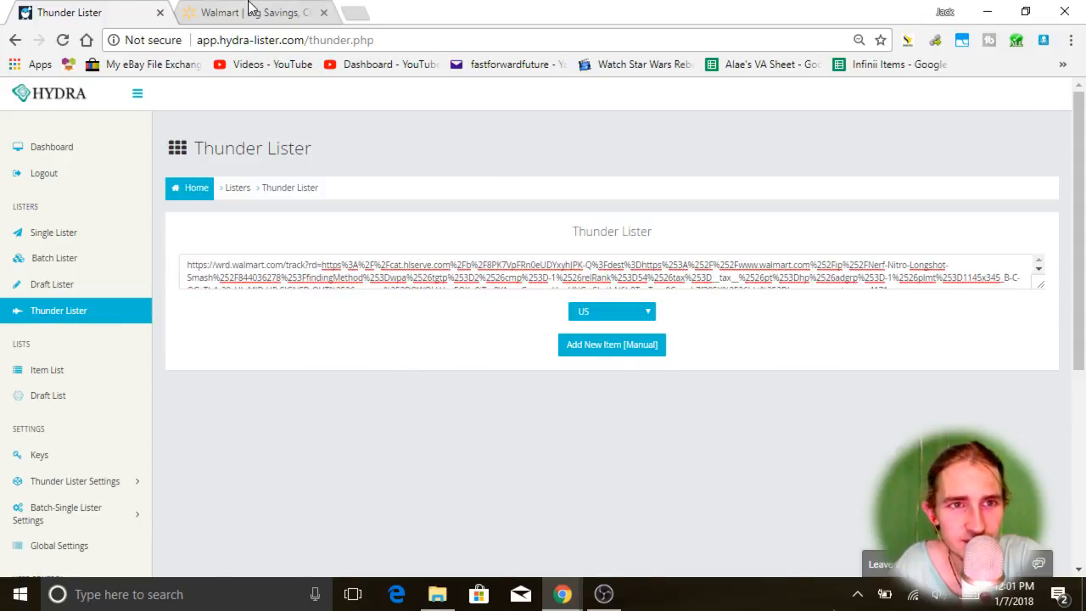
Open Walmart's Nerf Nitro Longshot Smash product page and copy its address up to the item number, without the query string
click(250, 11)
click(731, 392)
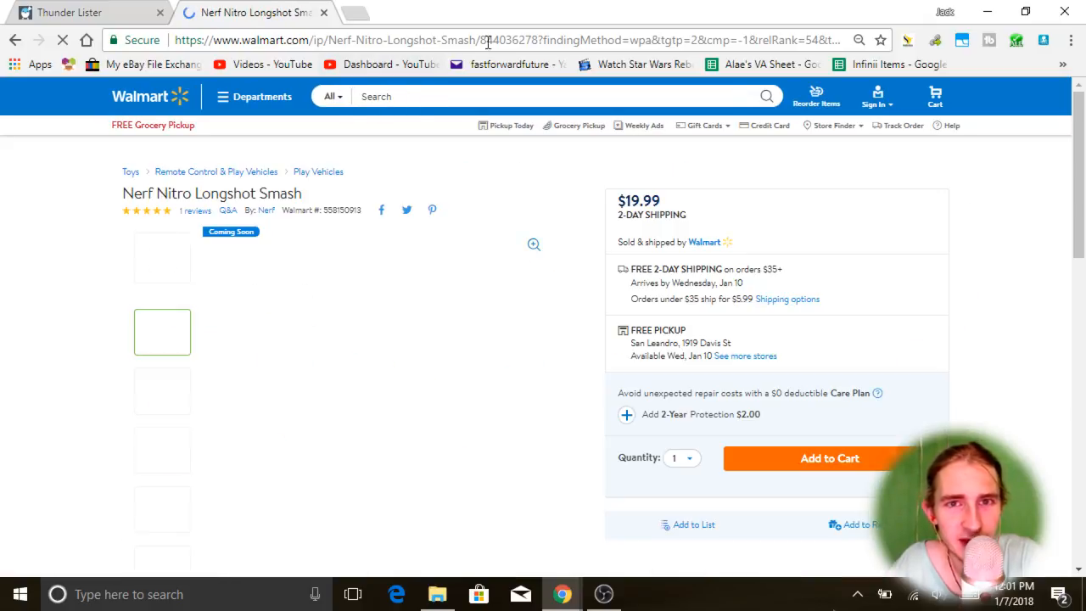
click(542, 39)
click(543, 41)
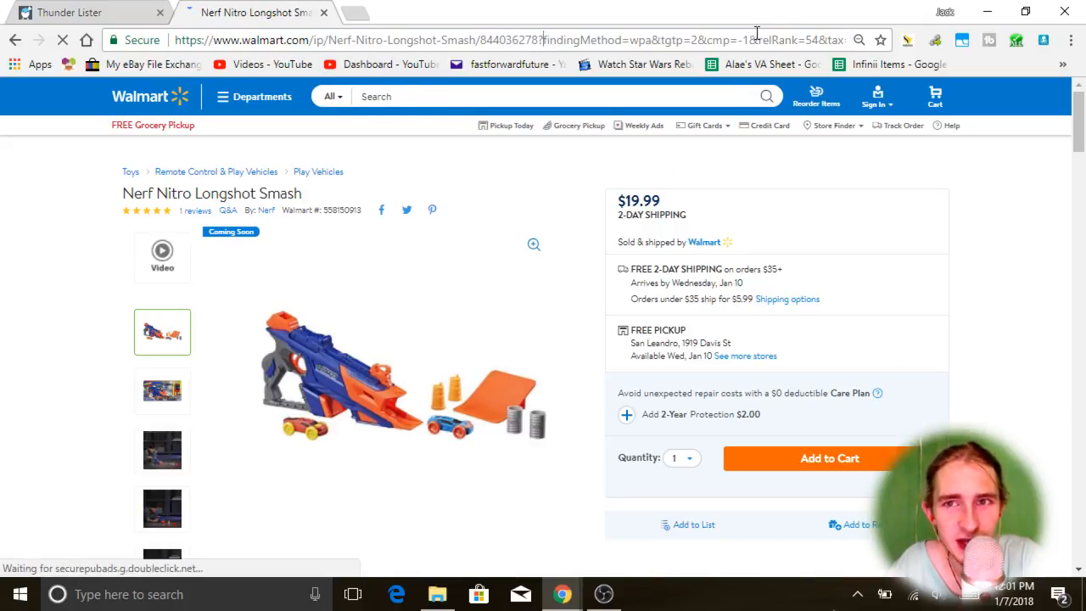
drag(538, 40, 5, 73)
key(ctrl+c)
click(85, 11)
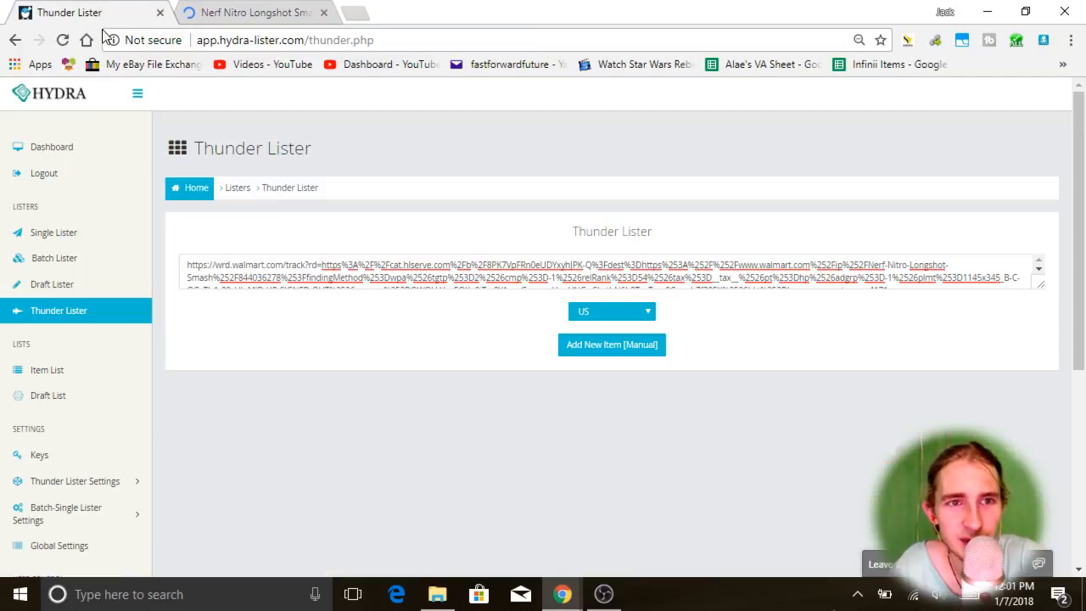
triple_click(404, 265)
key(ctrl+v)
double_click(440, 265)
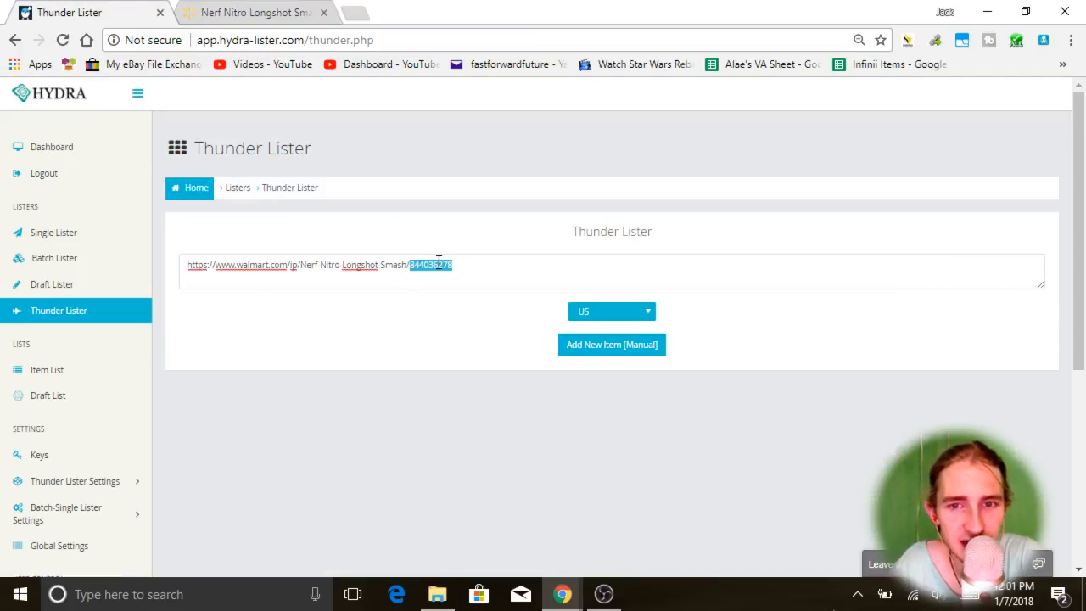
Add the Walmart product in the Thunder Lister as a new manual item for the US site
click(596, 333)
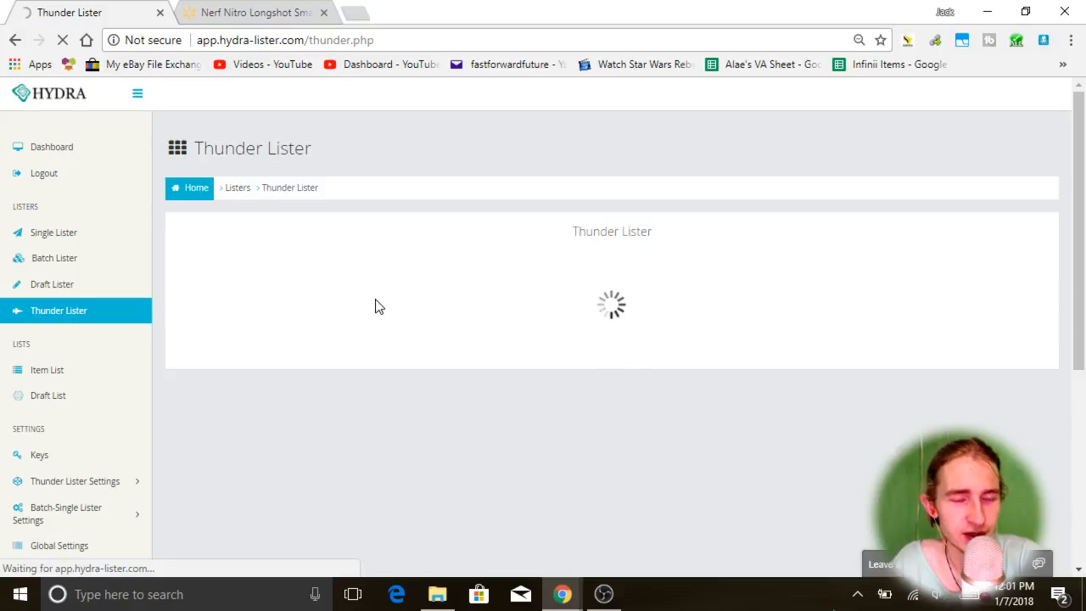
scroll(293, 306, down, 2)
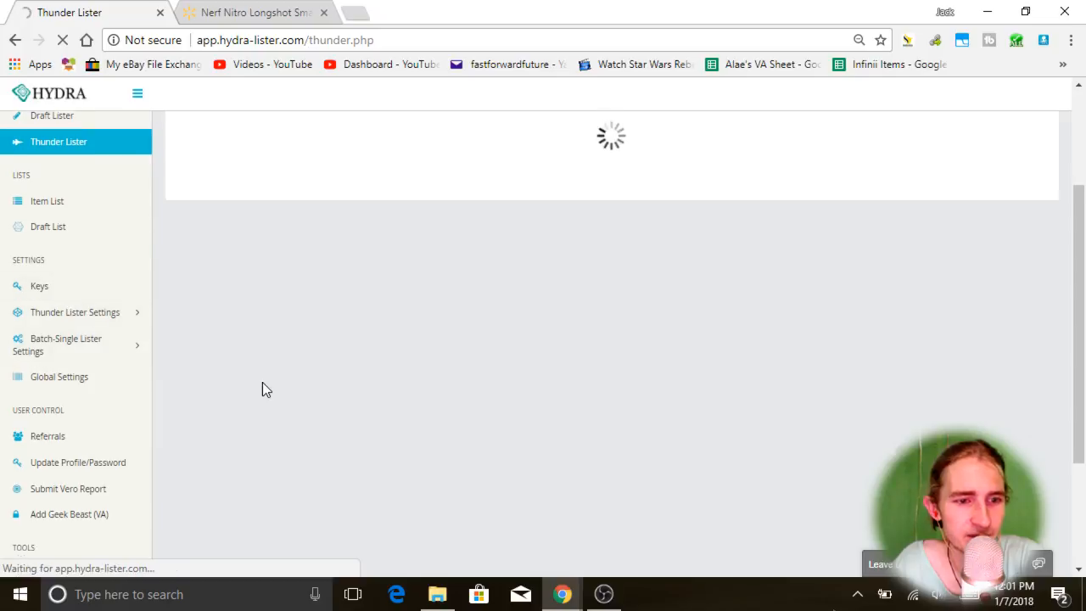
scroll(263, 382, up, 2)
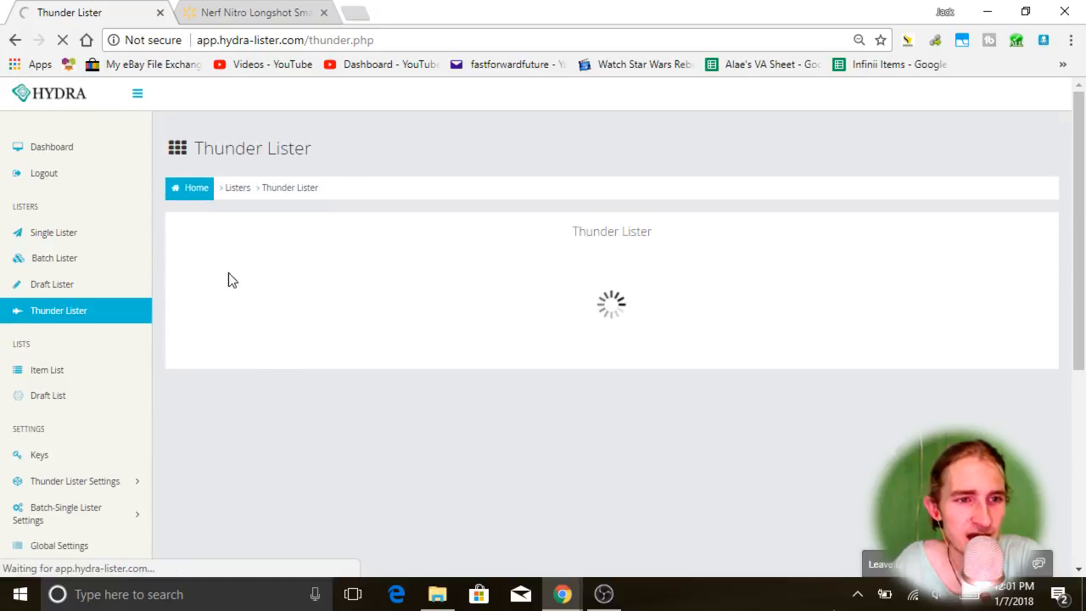
click(58, 232)
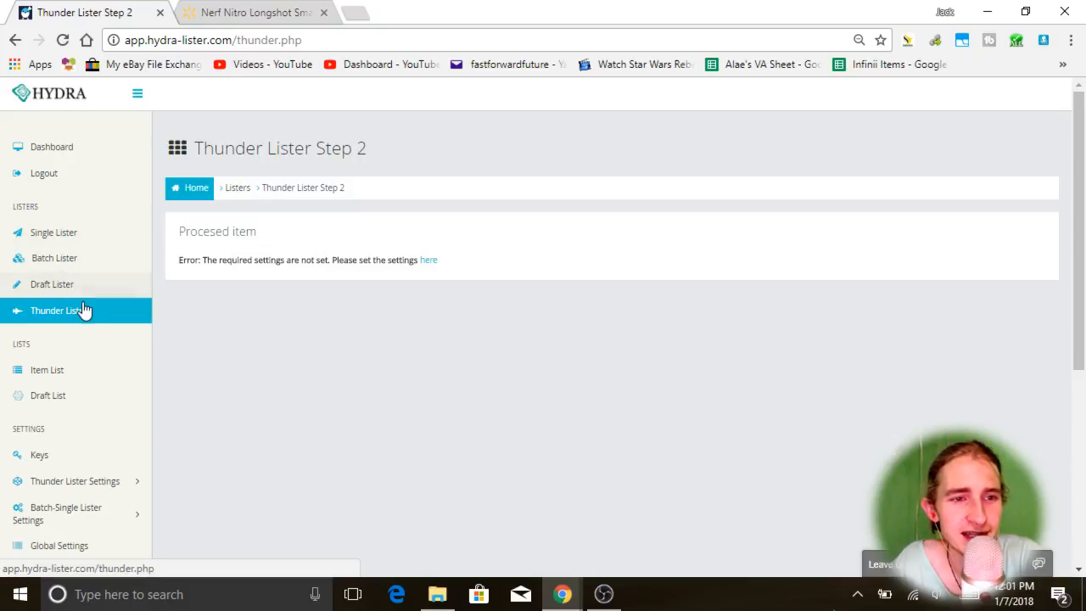
Open the US settings of the Batch-Single Lister and look through the item specifics
scroll(228, 376, down, 2)
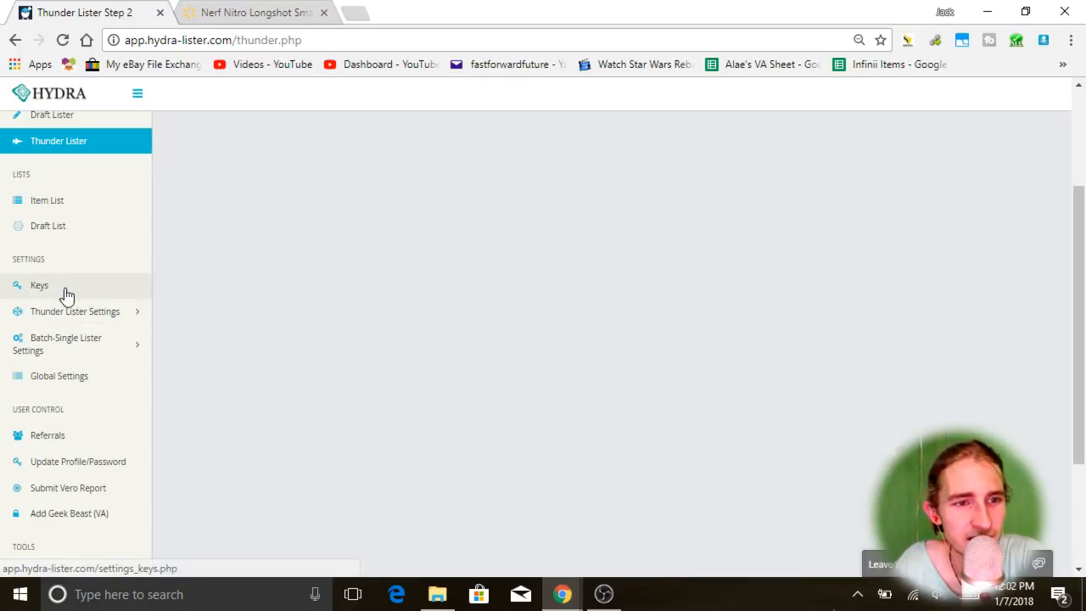
scroll(139, 342, up, 1)
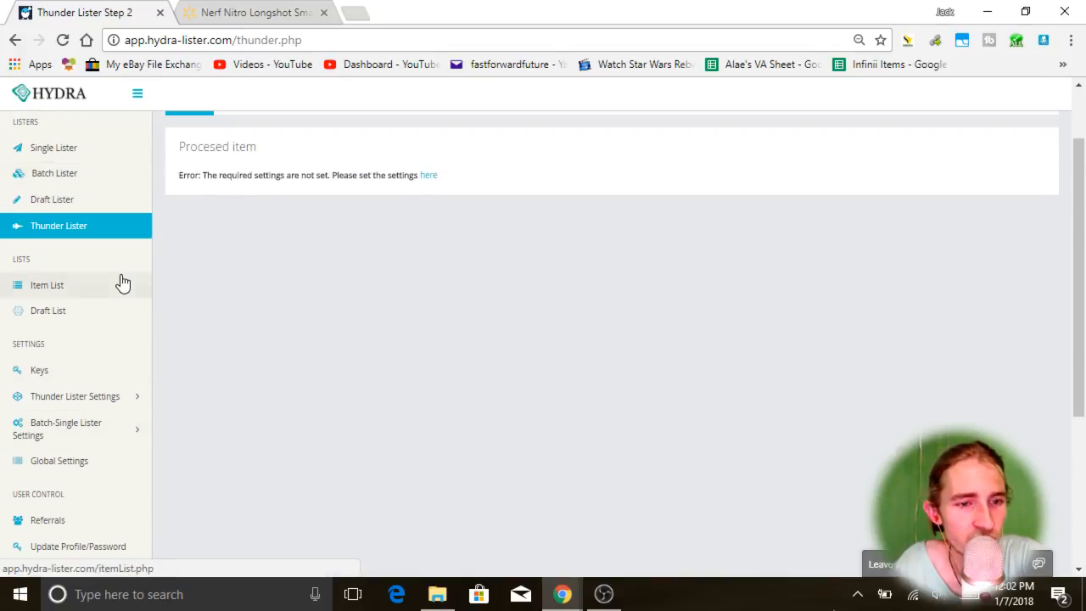
scroll(119, 289, down, 1)
click(84, 350)
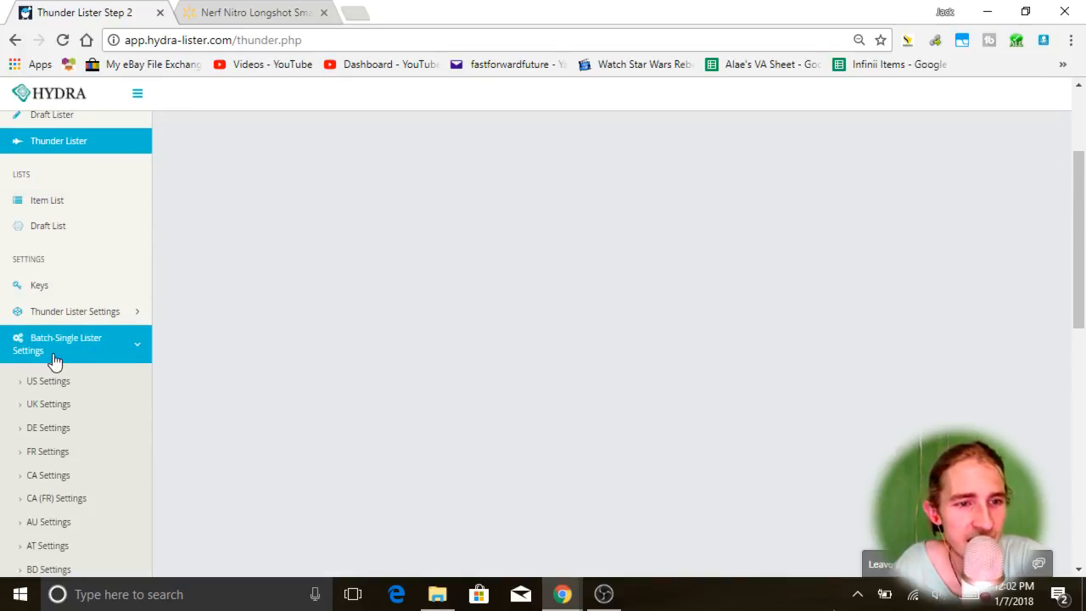
click(66, 381)
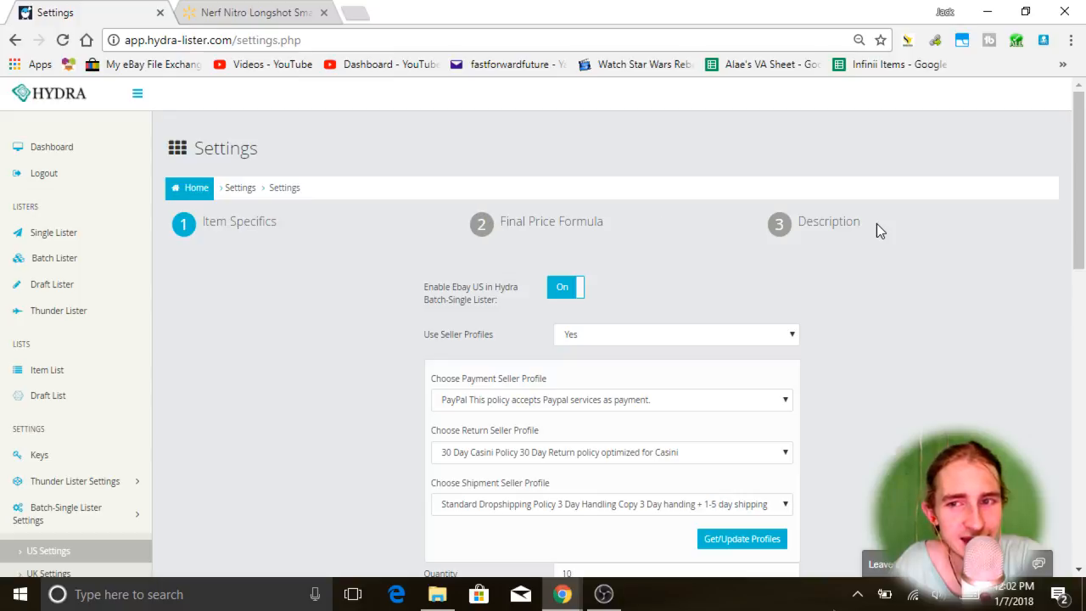
scroll(263, 282, up, 1)
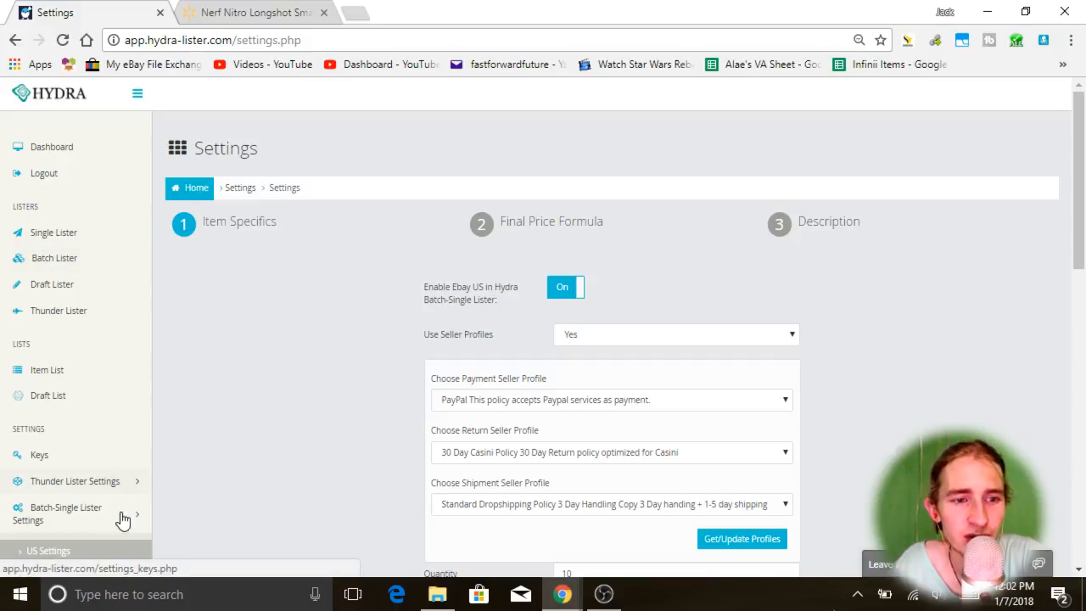
scroll(236, 373, down, 3)
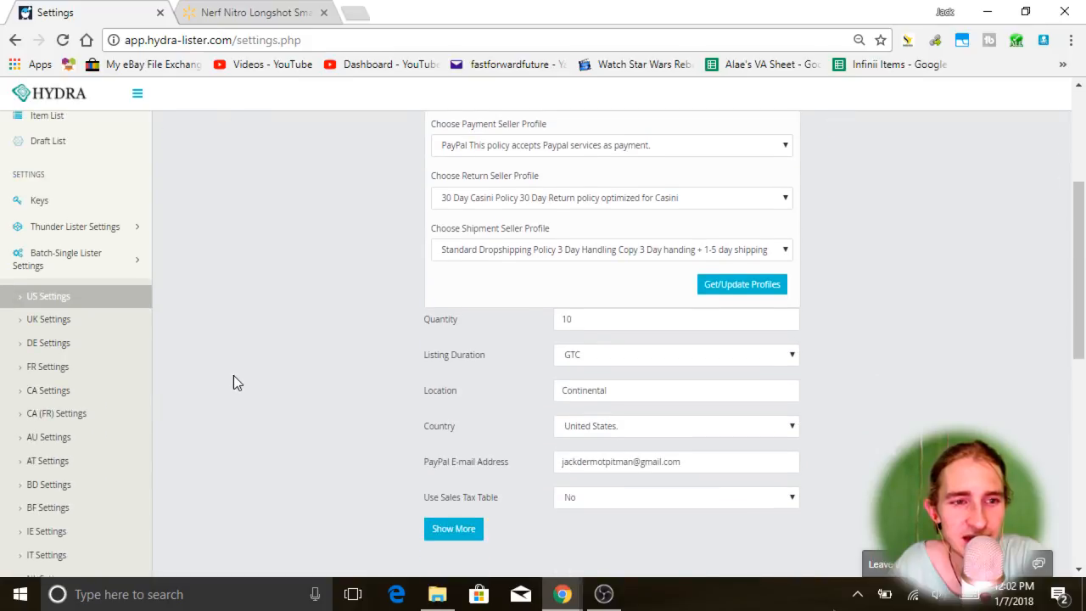
scroll(234, 379, up, 3)
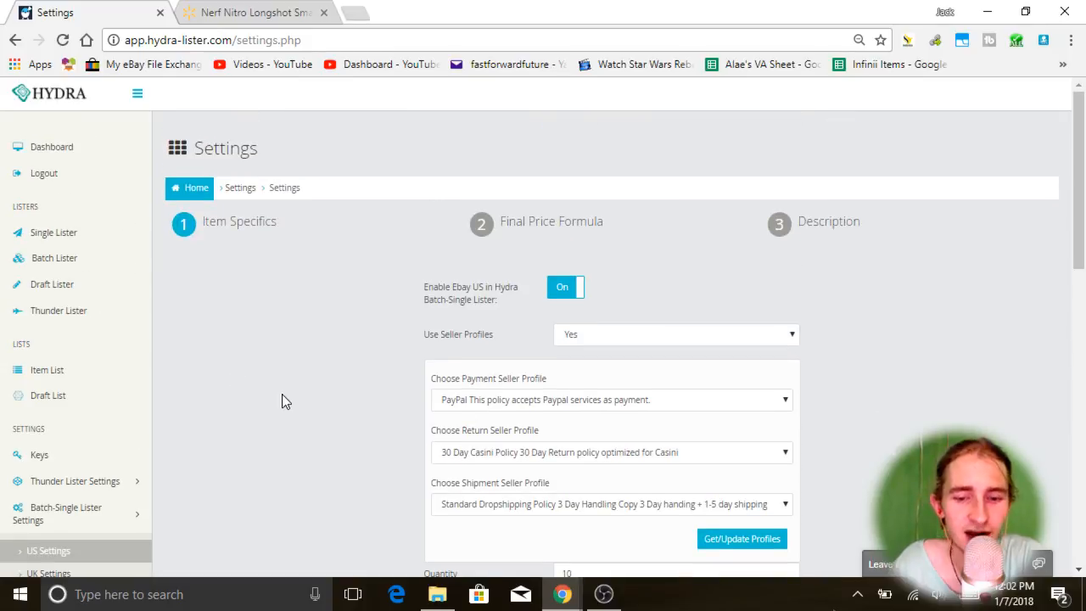